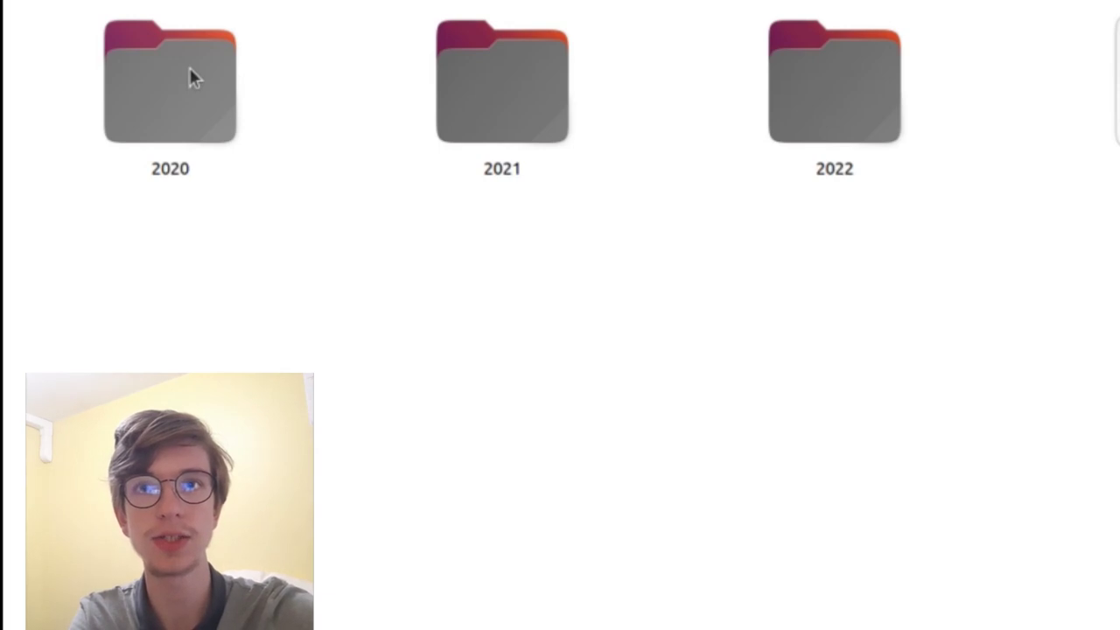
left_click(190, 76)
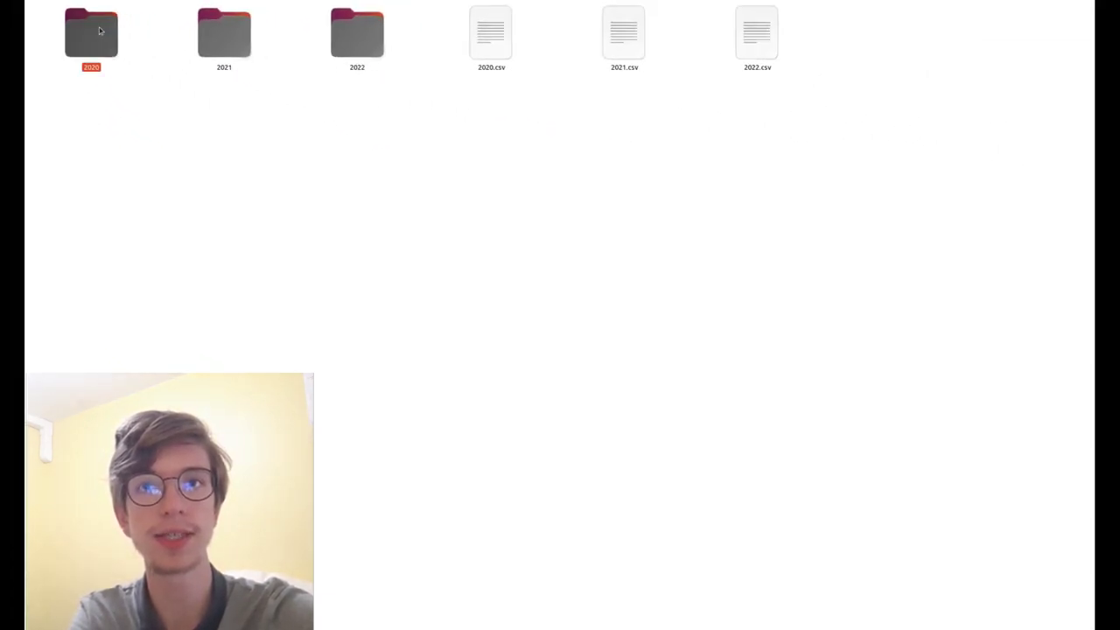
double_click(98, 31)
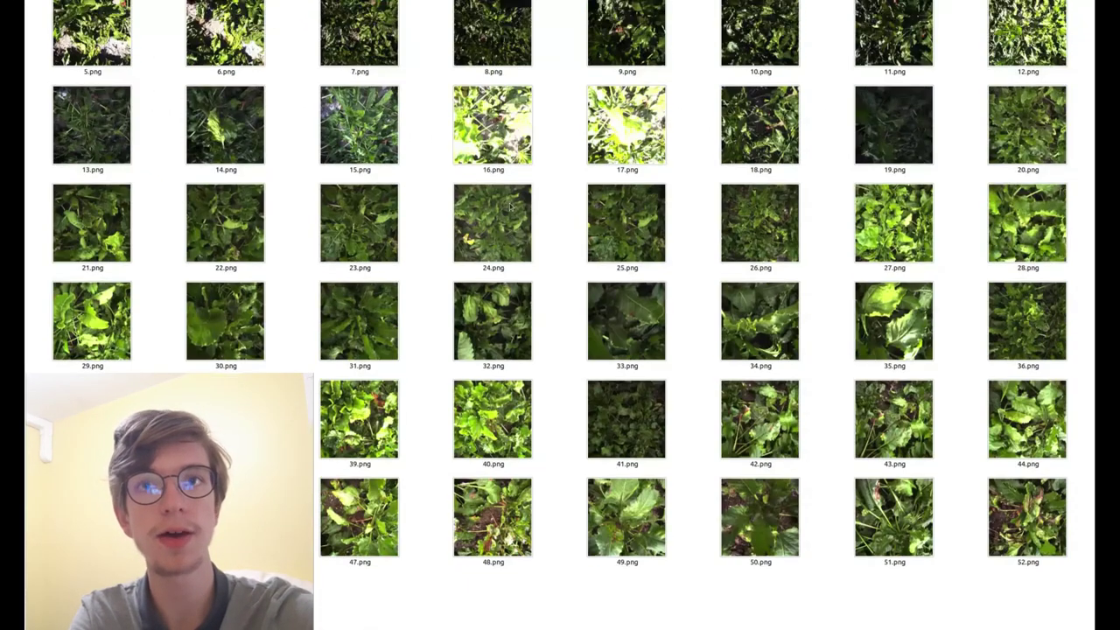
scroll(510, 206, "up", 2)
left_click(484, 349)
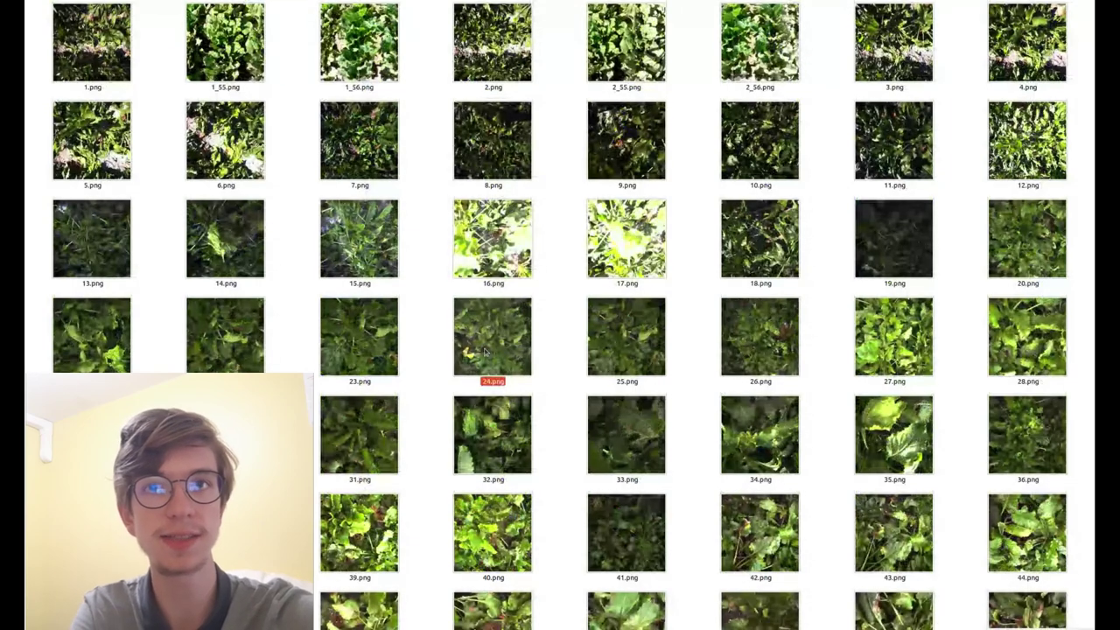
double_click(484, 349)
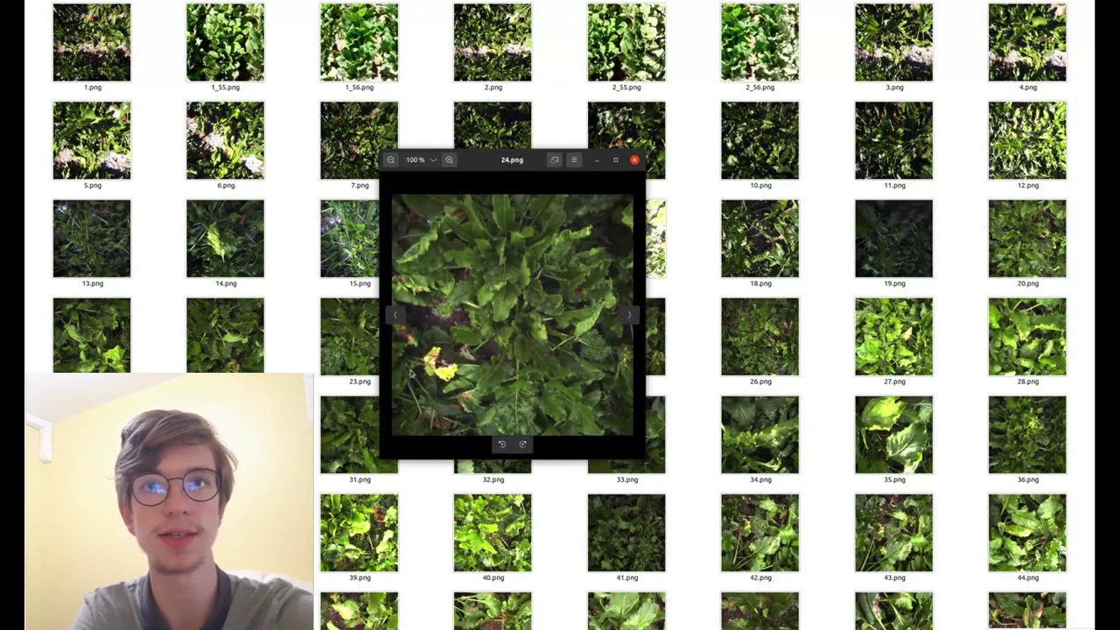
scroll(424, 376, "up", 3)
scroll(425, 376, "up", 5)
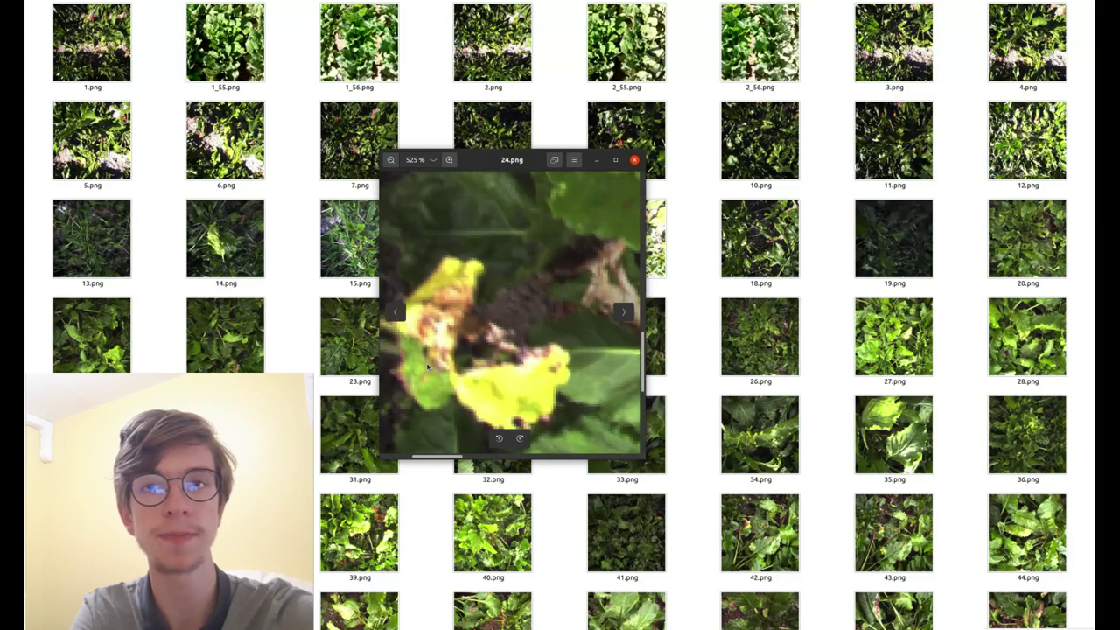
scroll(502, 269, "down", 8)
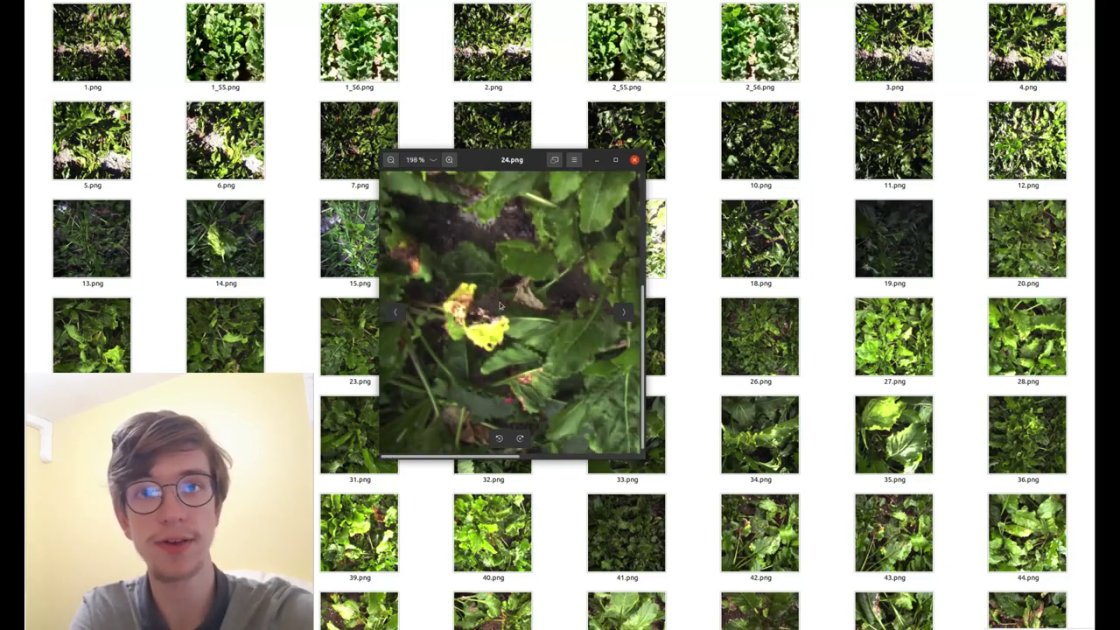
left_click(635, 161)
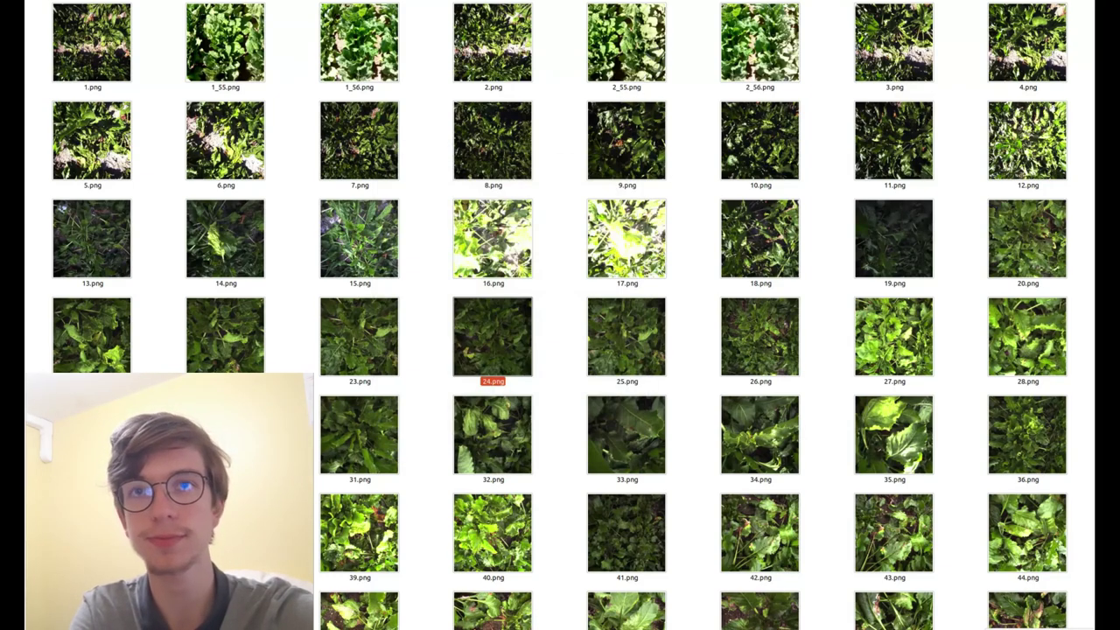
key("alt+Up")
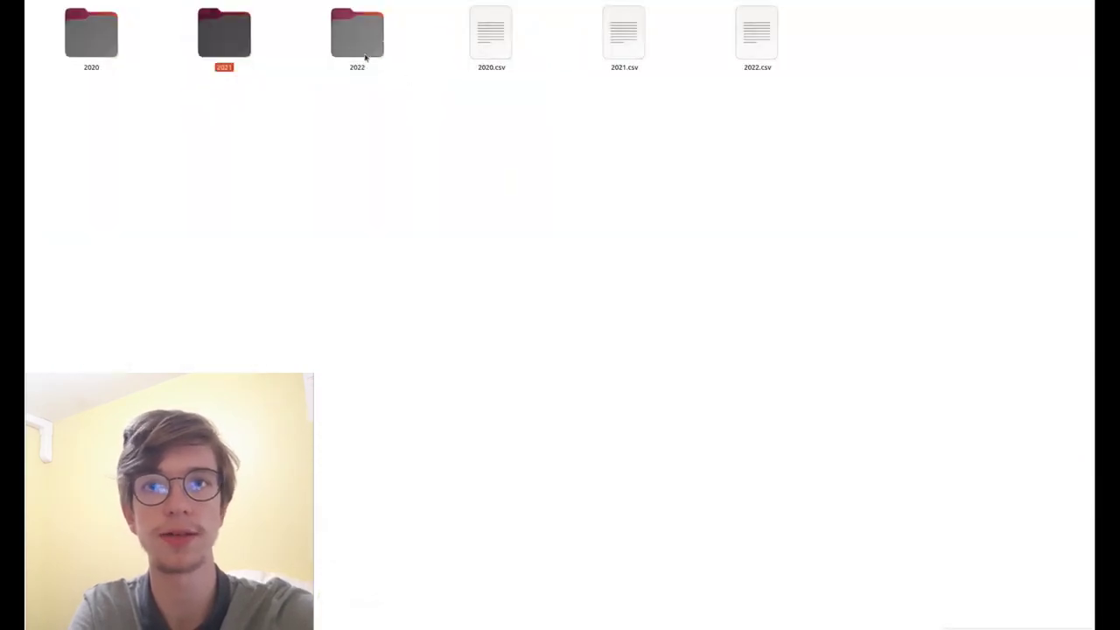
double_click(366, 58)
scroll(530, 230, "down", 5)
key("alt+Up")
left_click(507, 51)
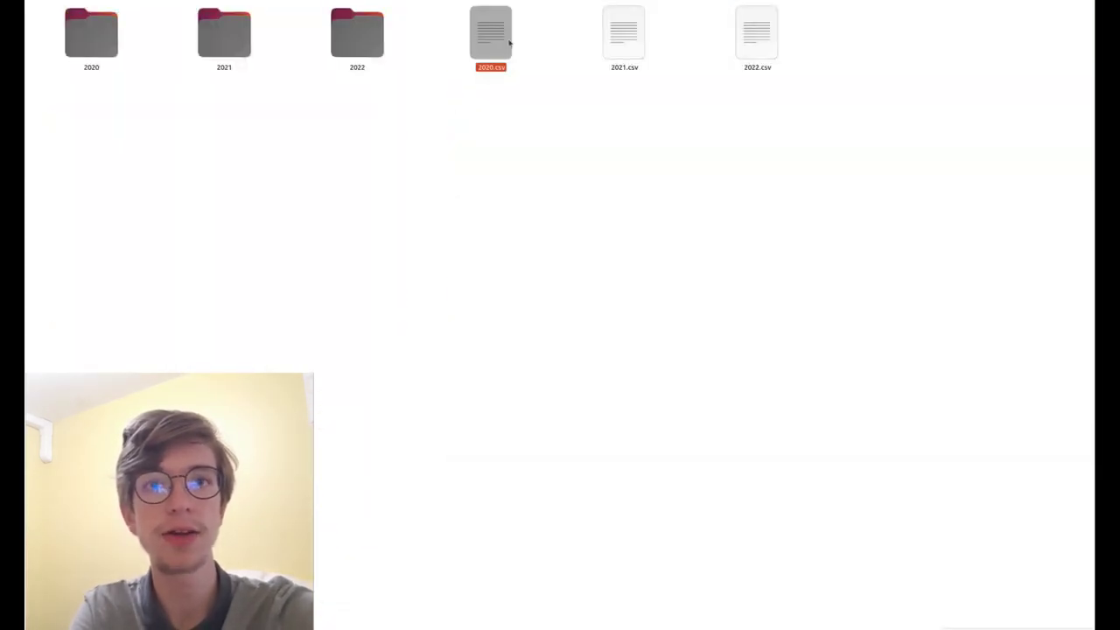
left_click(634, 49)
left_click(770, 36)
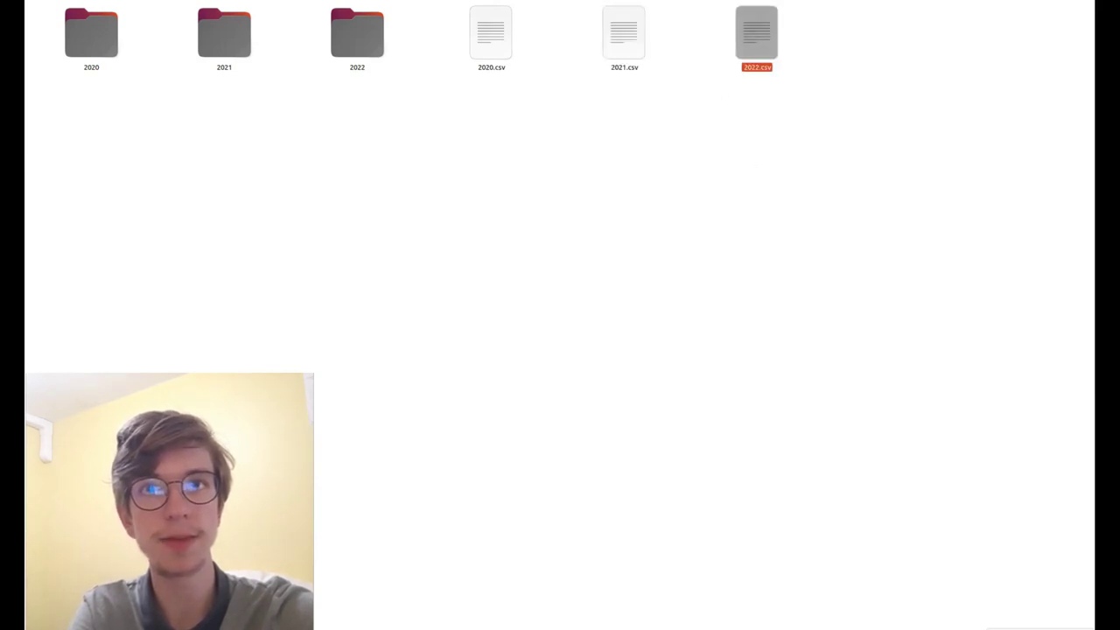
left_click(722, 90)
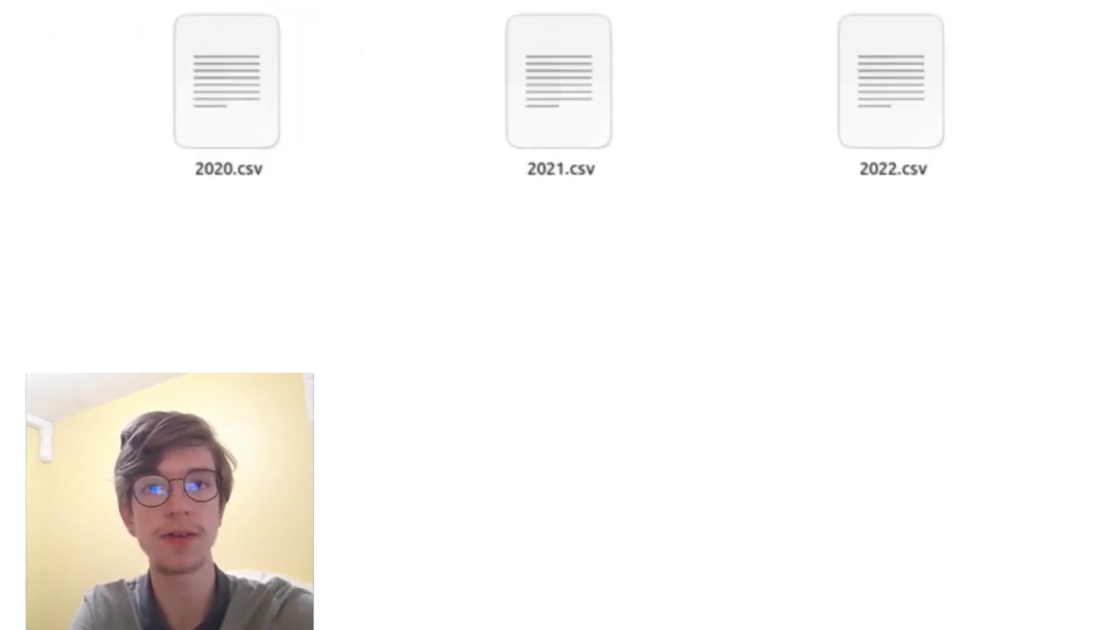
Open 2020.csv in gedit and highlight its '# header s, s, s' line
double_click(891, 83)
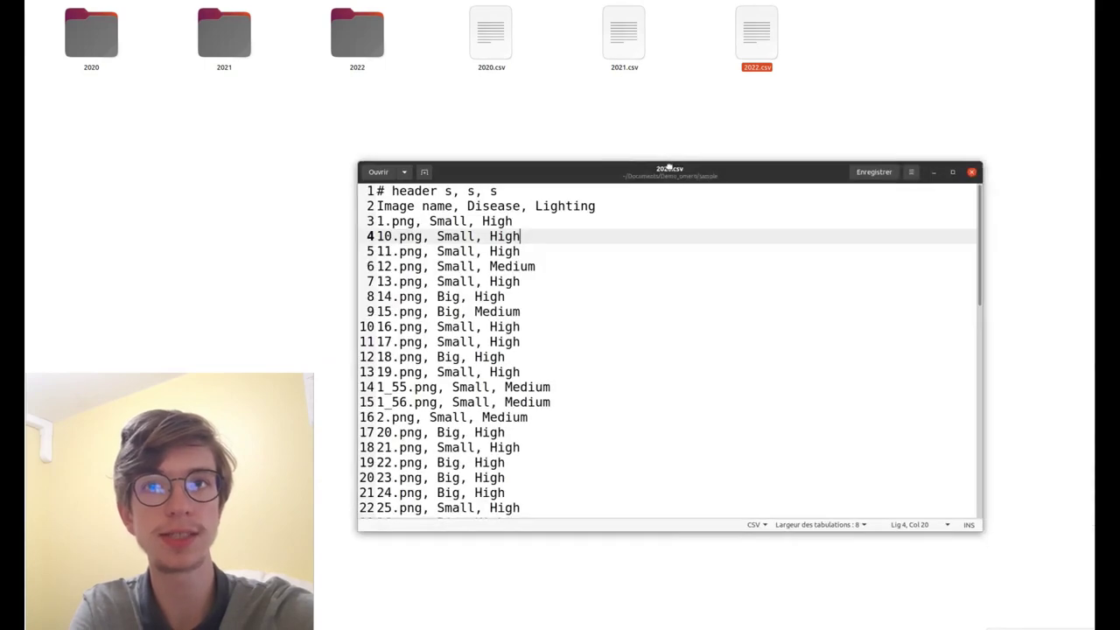
left_click_drag(668, 166, 549, 148)
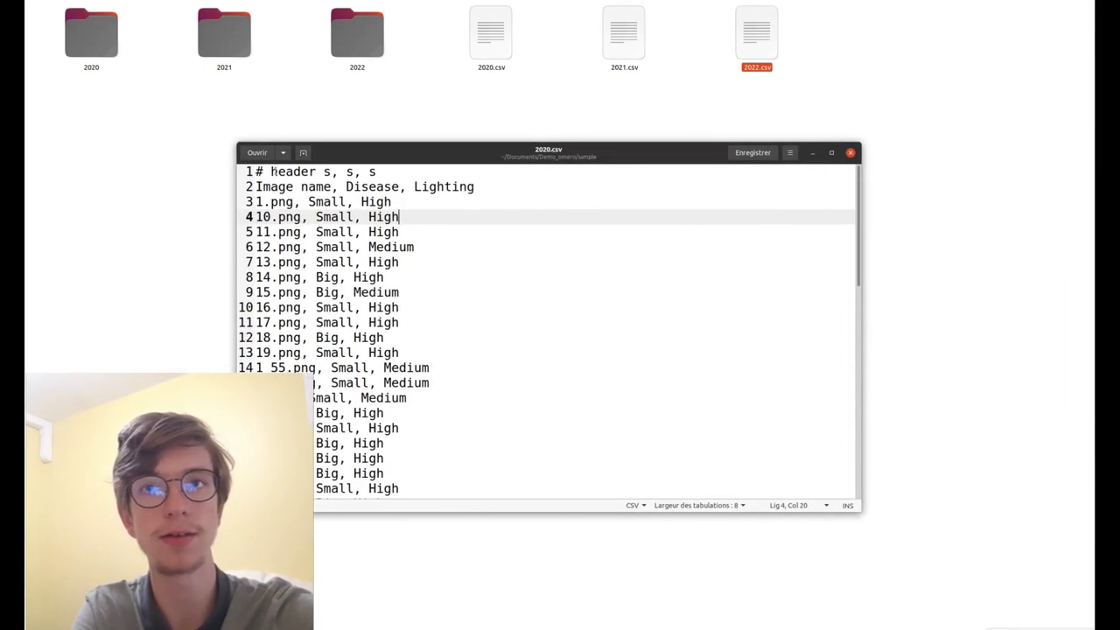
left_click_drag(255, 171, 378, 179)
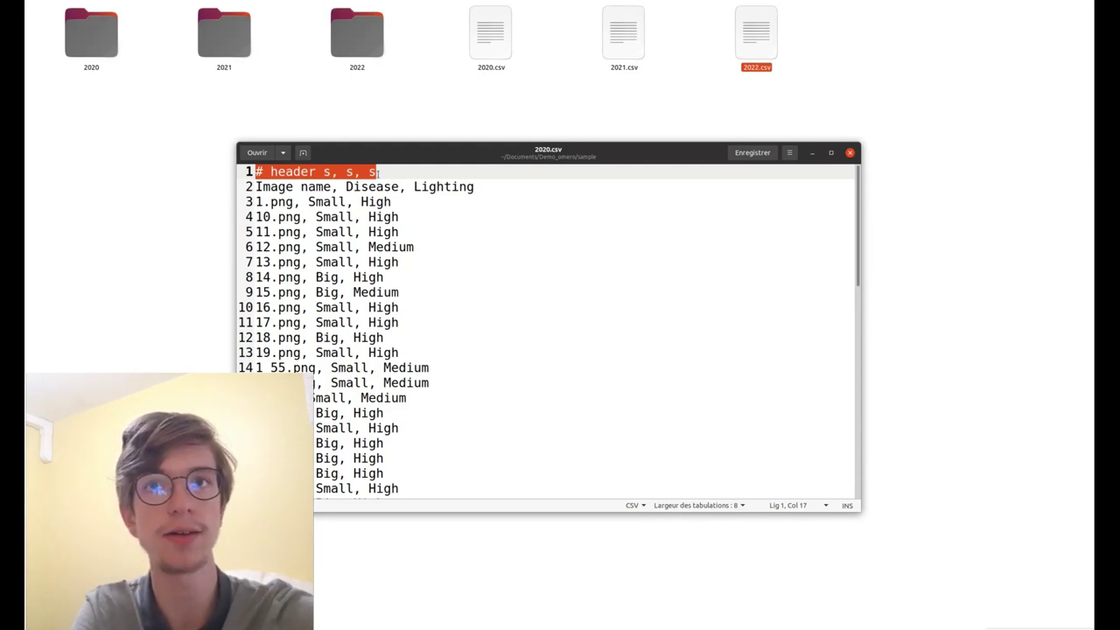
left_click(377, 172)
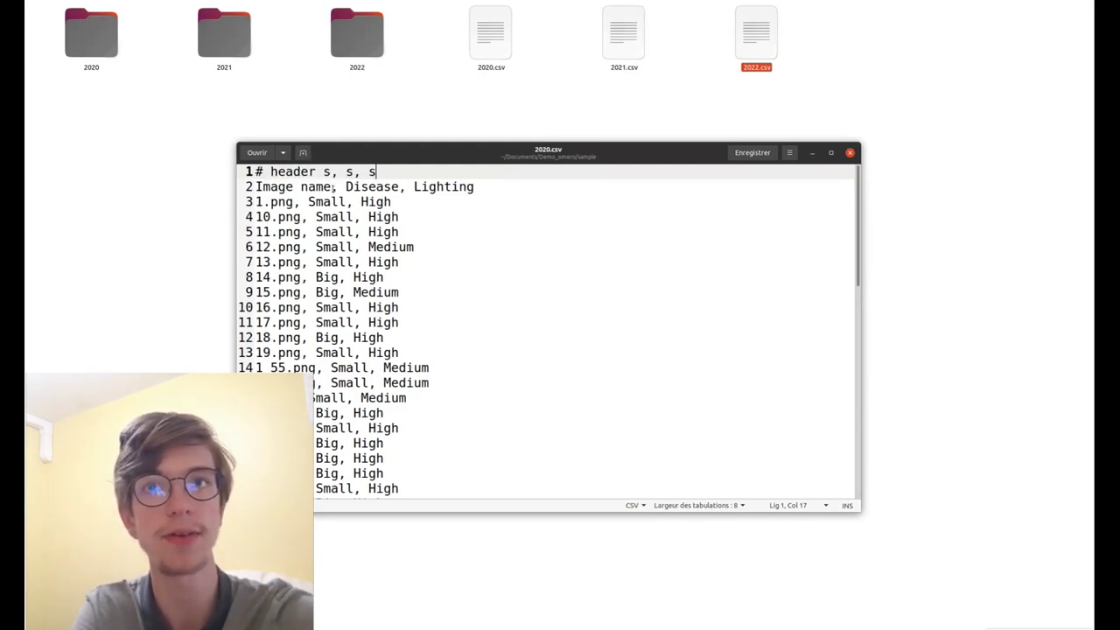
Highlight the Image name, Disease and Lighting headings and the row 14.png, Big, High
left_click_drag(333, 187, 256, 186)
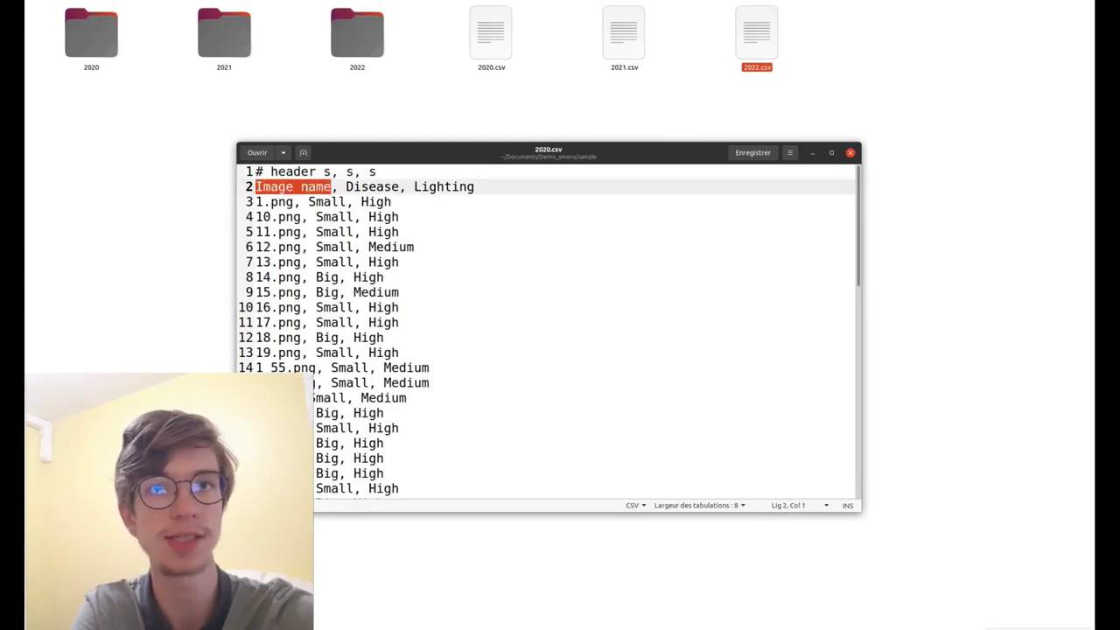
left_click(347, 186)
left_click_drag(346, 186, 488, 186)
left_click(473, 215)
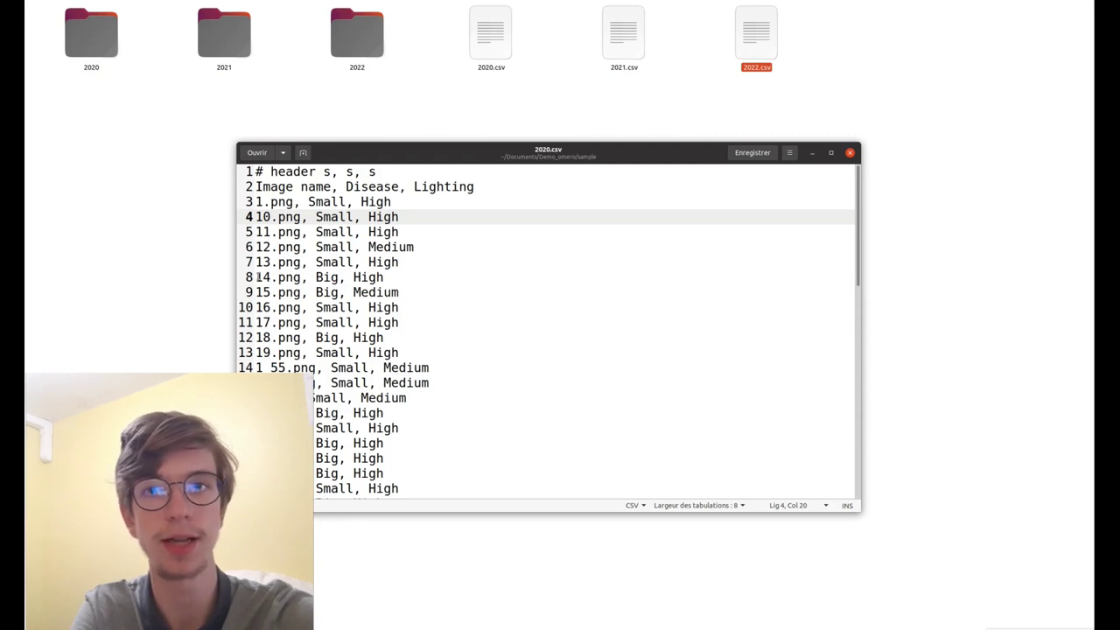
left_click_drag(256, 276, 403, 275)
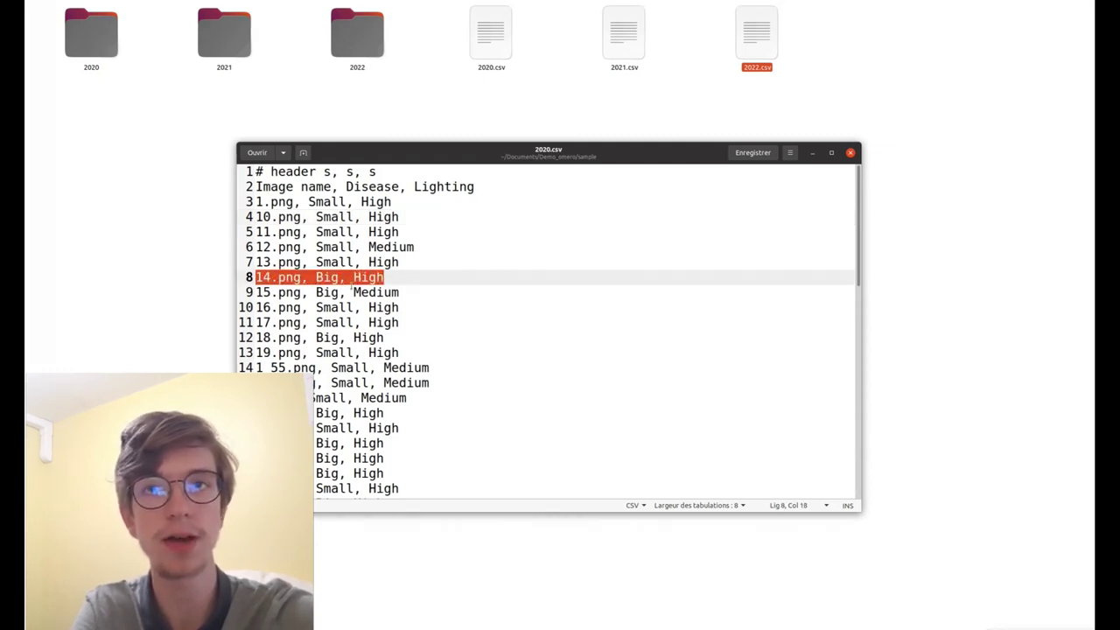
left_click(99, 52)
Open 14.png from the 2020 folder in the image viewer and zoom in on the leaf
double_click(99, 52)
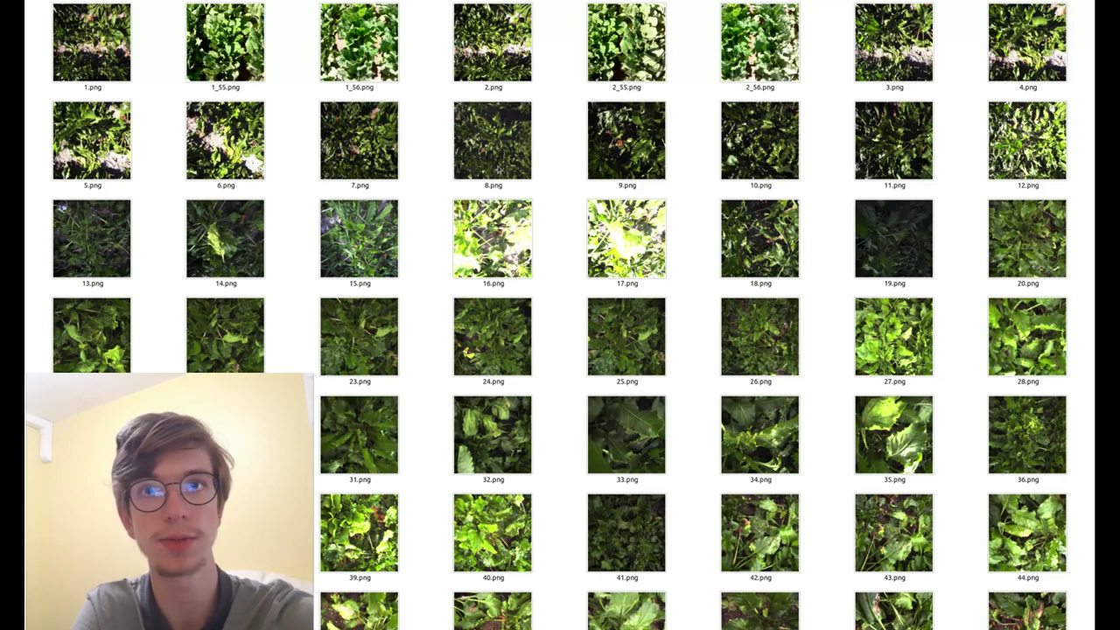
left_click(261, 260)
double_click(216, 243)
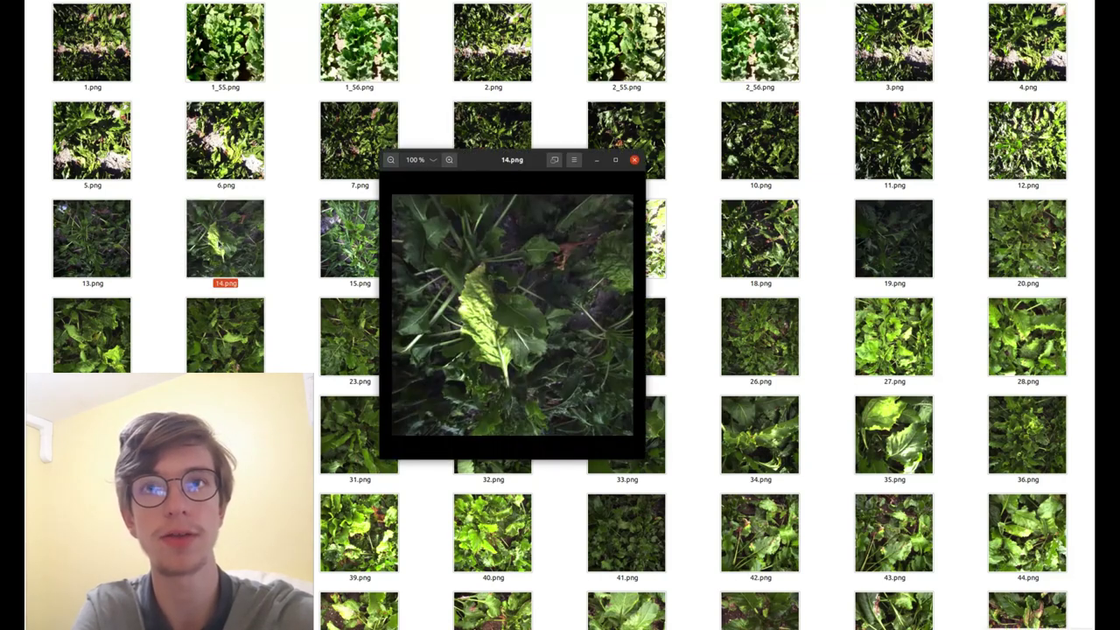
scroll(451, 225, "up", 4)
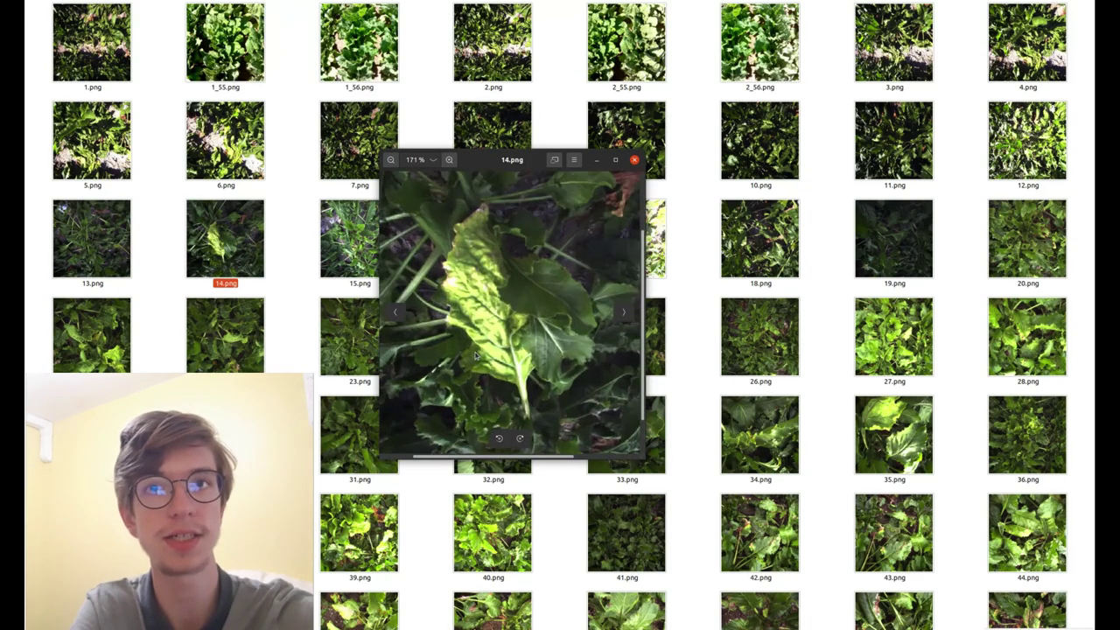
scroll(451, 225, "up", 5)
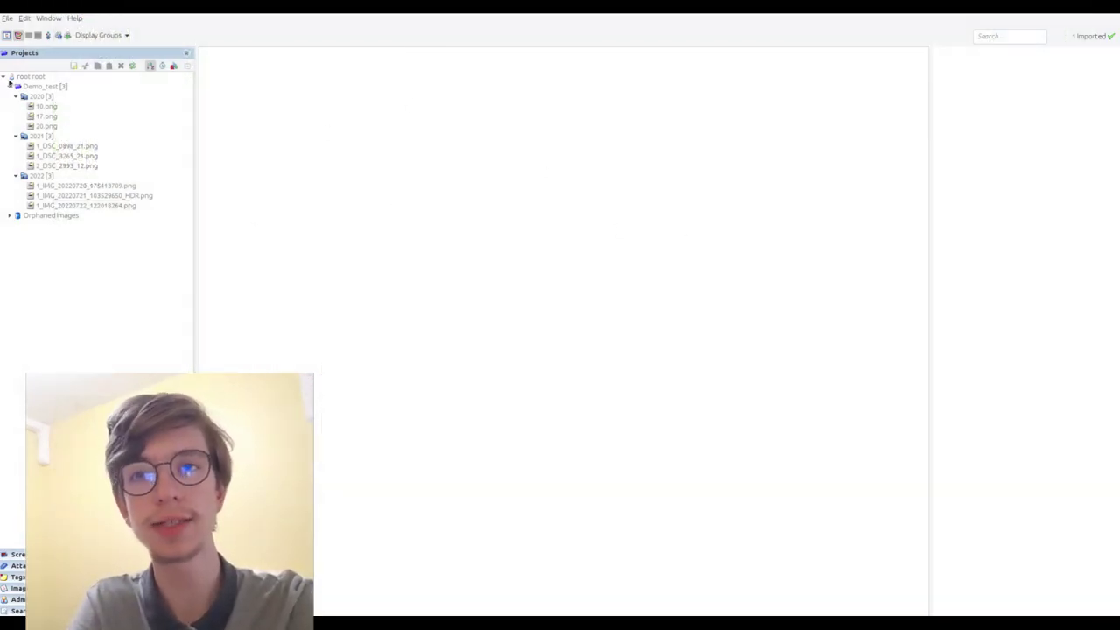
Collapse and re-expand Demo_test, then select its 2020 dataset to show three thumbnails
left_click(10, 87)
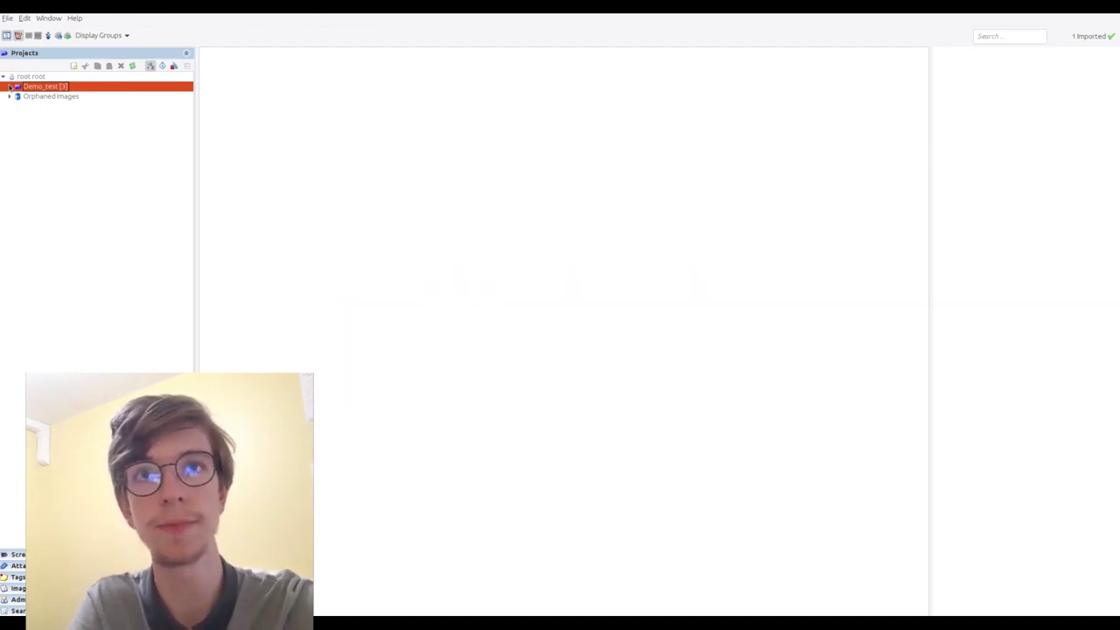
left_click(9, 87)
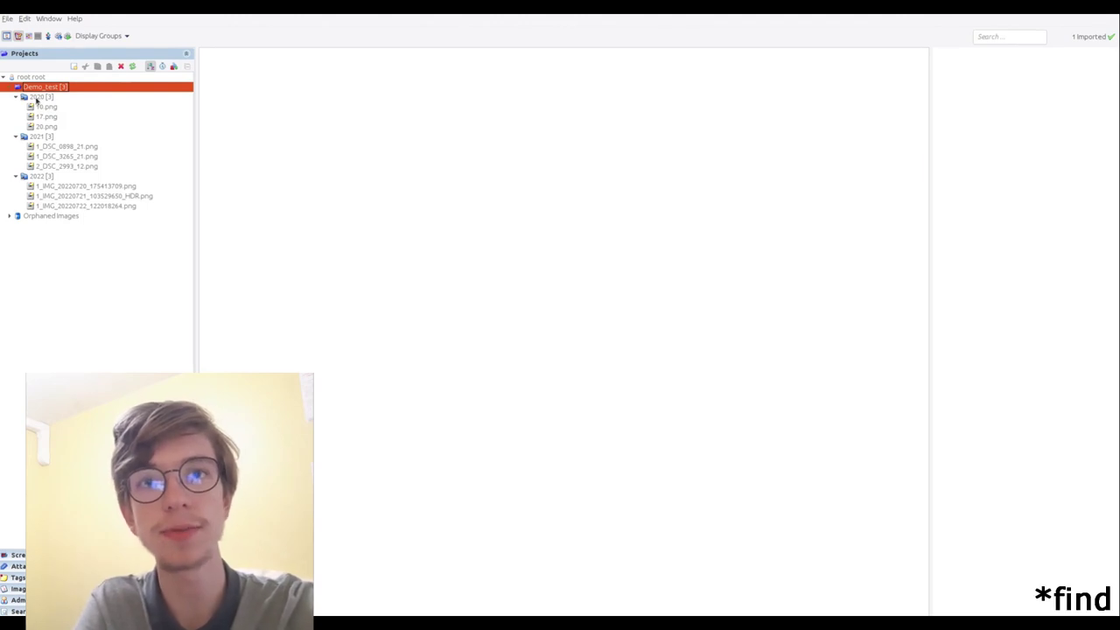
left_click(36, 97)
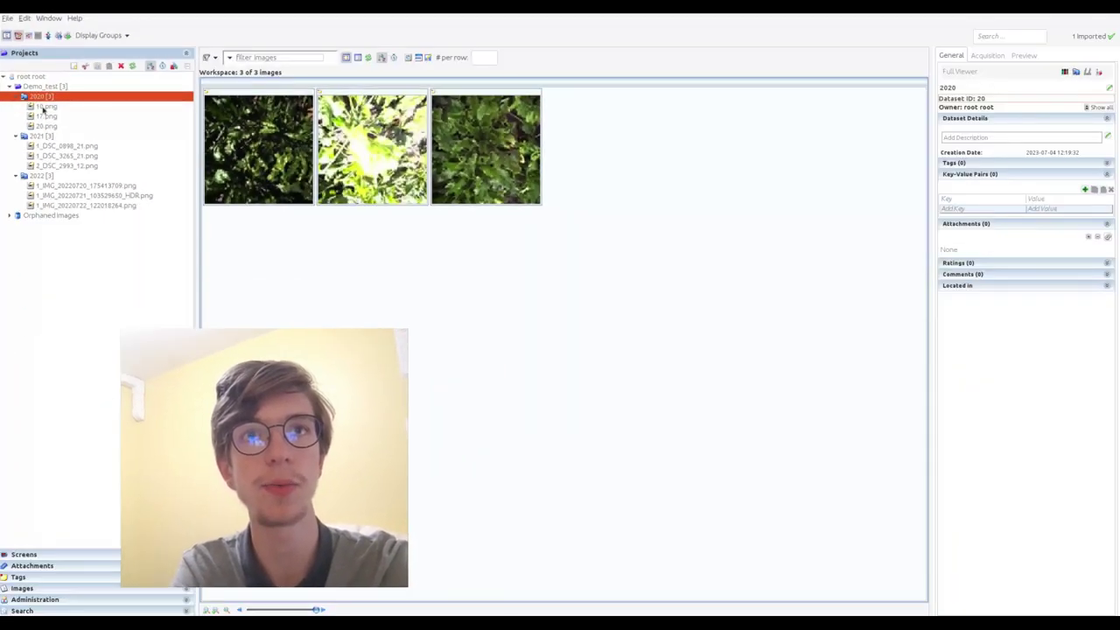
Select 17.png and review its key-value pairs Year 2020, Disease Small, Lighting High
left_click(124, 247)
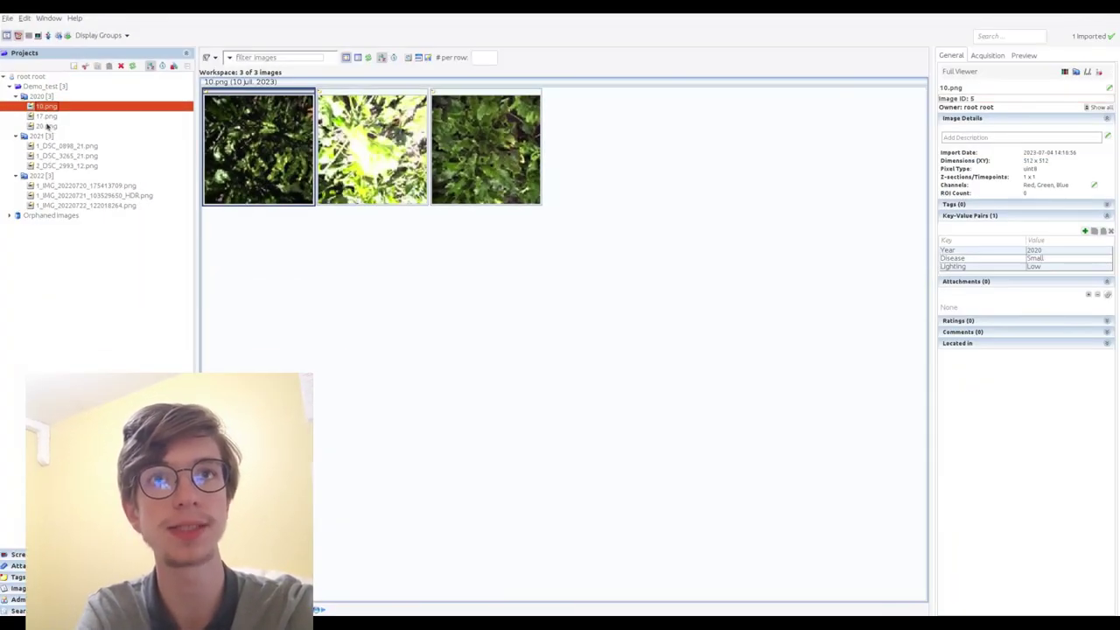
left_click(44, 117)
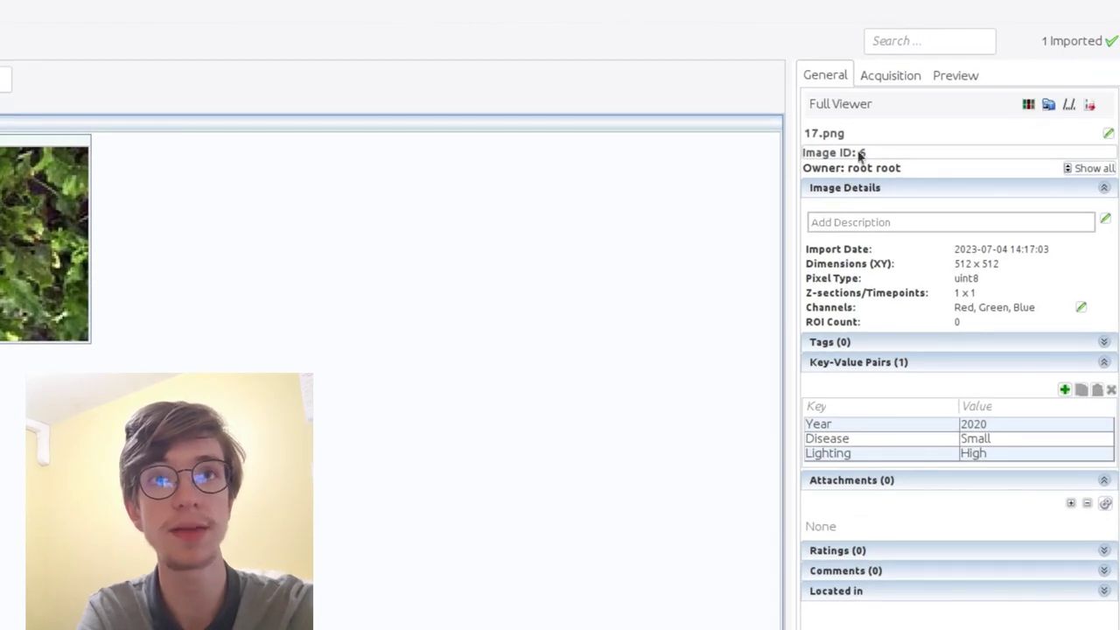
left_click(831, 346)
left_click(831, 347)
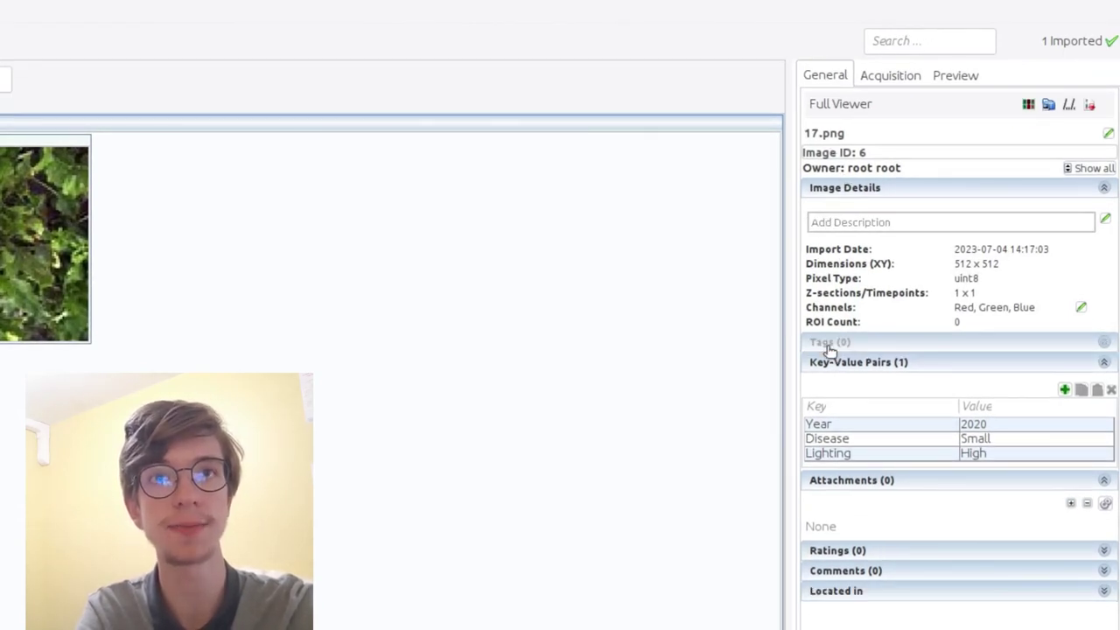
left_click(837, 424)
left_click(892, 440)
left_click(900, 454)
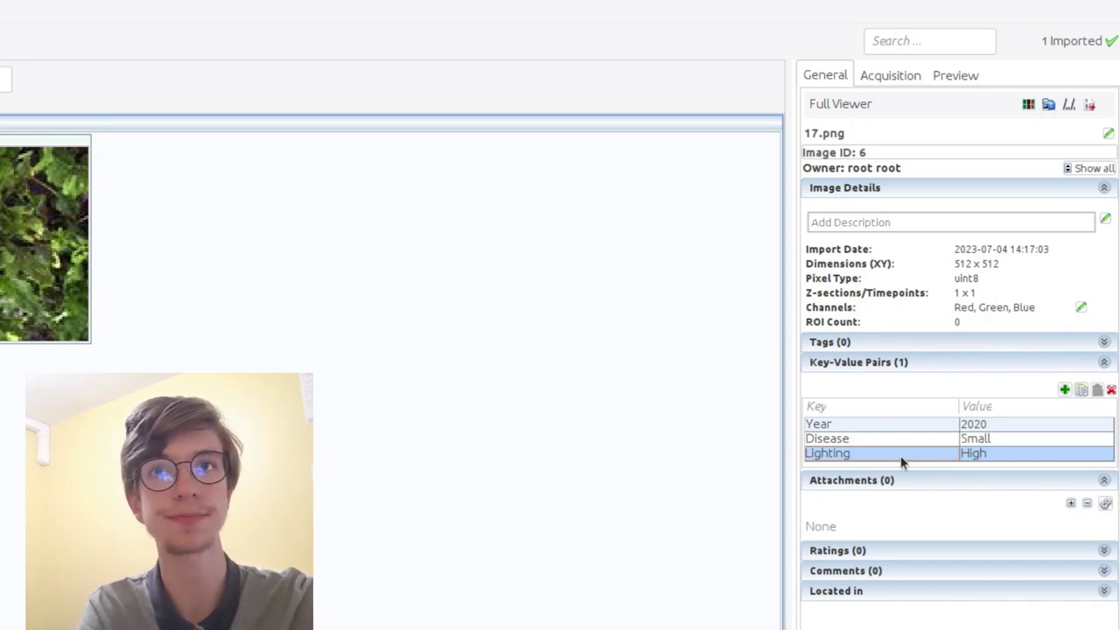
Expand Located in to confirm 17.png belongs to dataset 2020 in project Demo_test
left_click(879, 480)
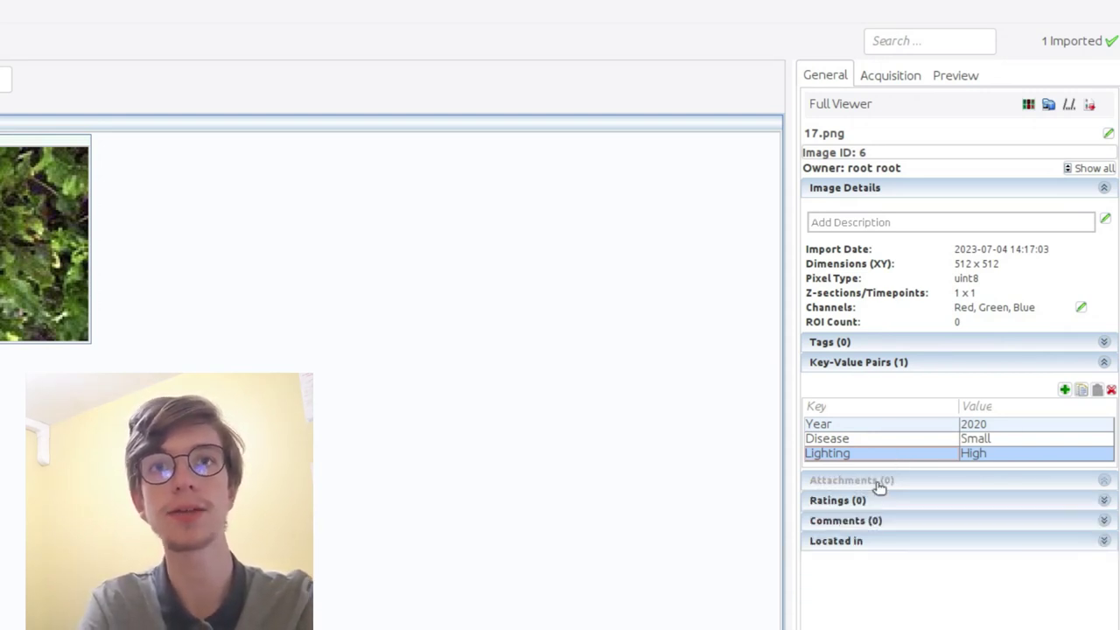
left_click(856, 499)
left_click(851, 502)
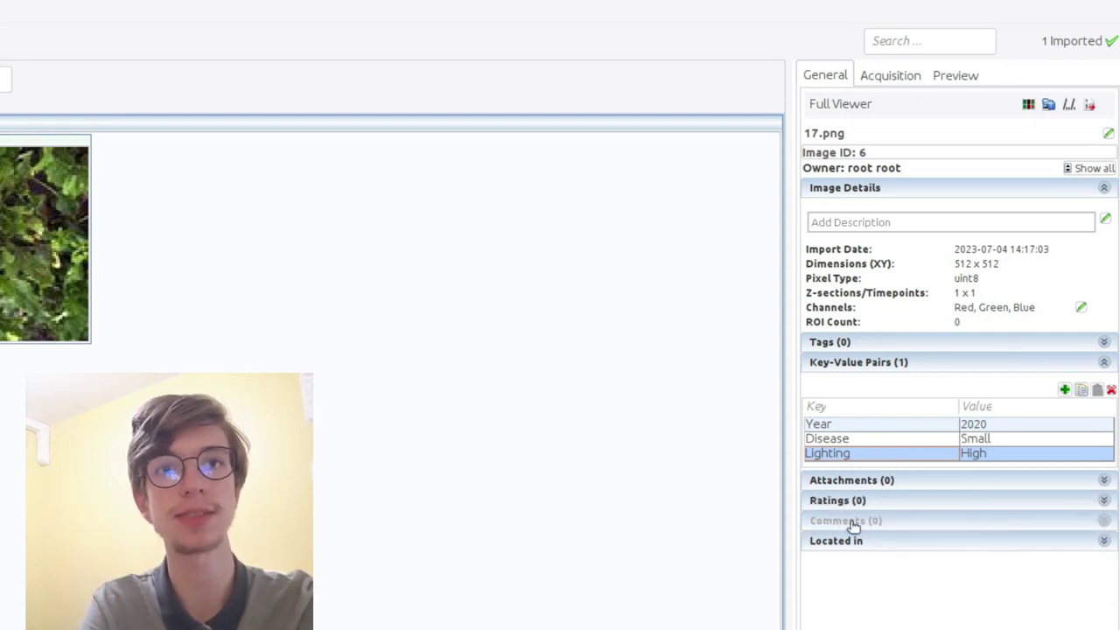
left_click(850, 542)
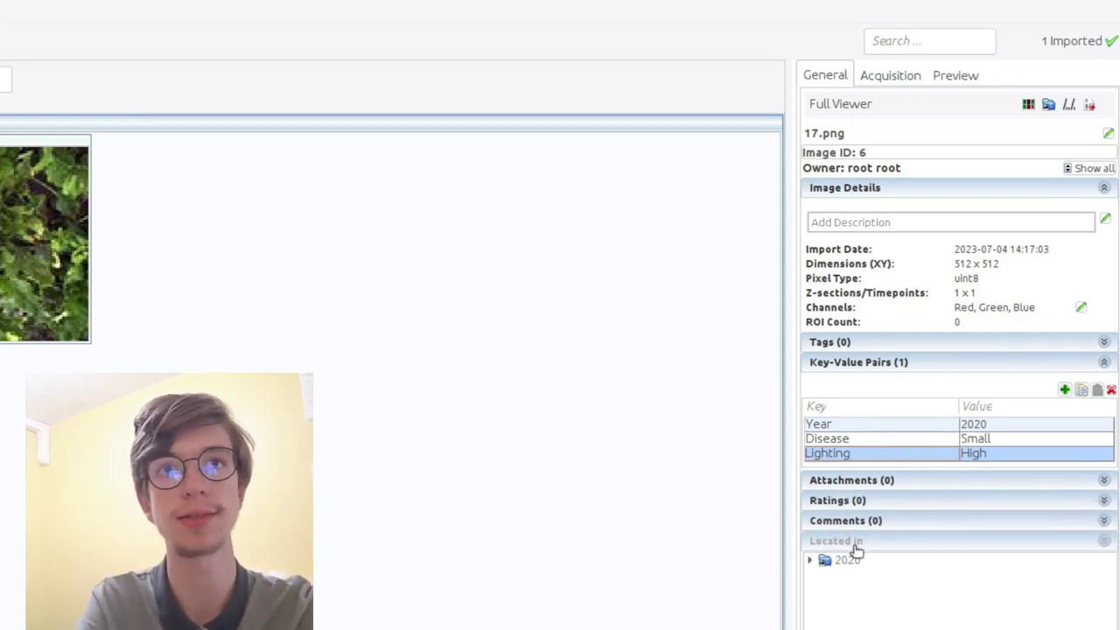
left_click(810, 559)
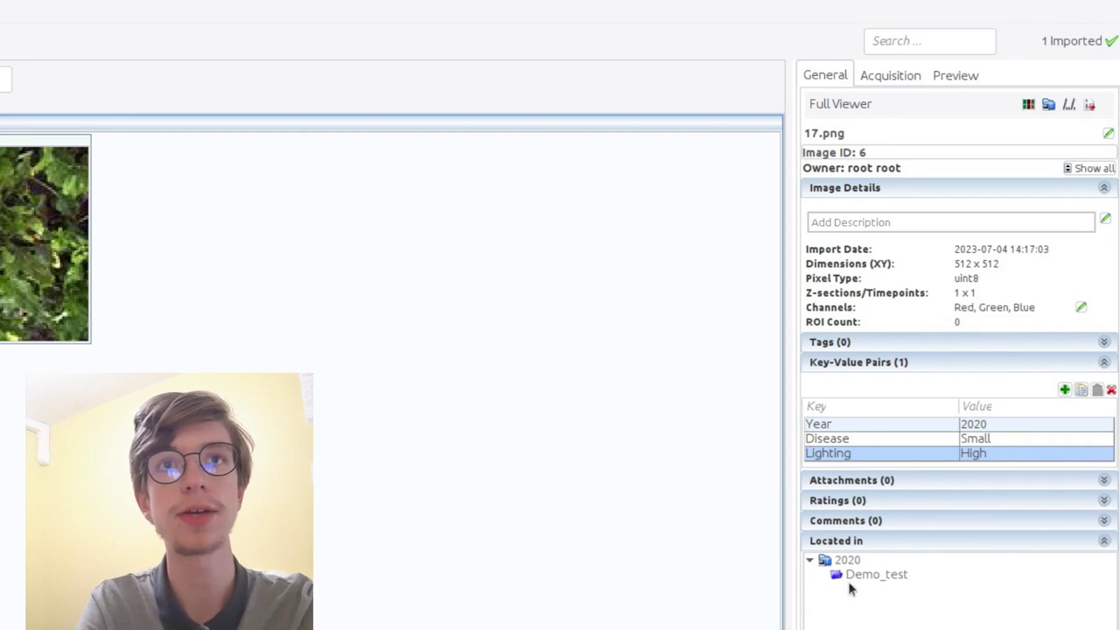
Check the import paths showing --transfer=ln_s, then view the acquisition metadata
left_click(1068, 105)
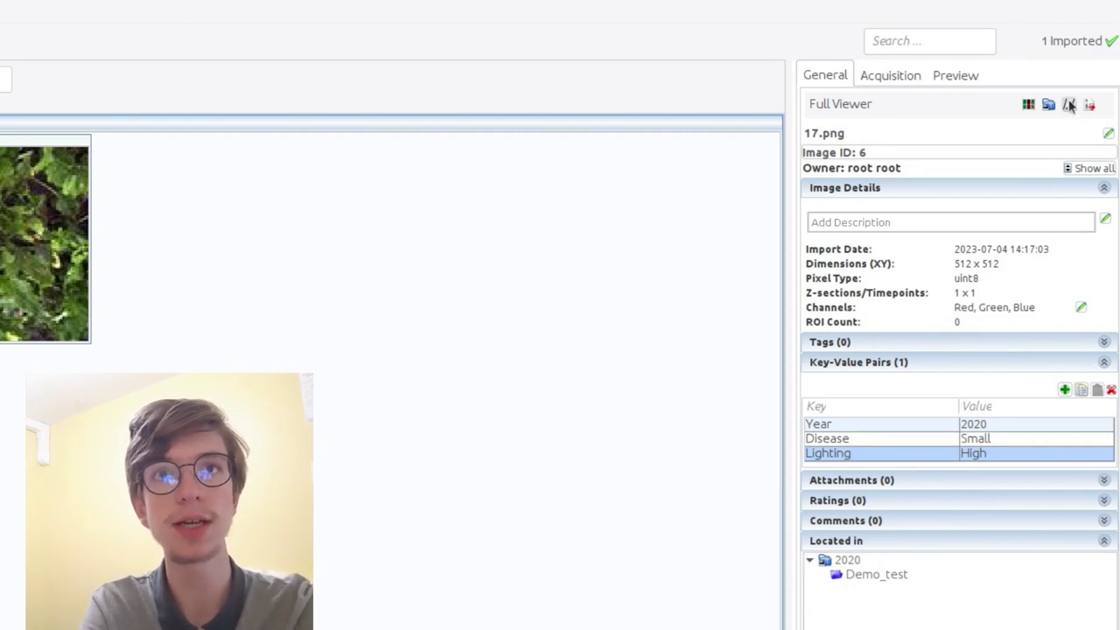
left_click_drag(724, 157, 810, 157)
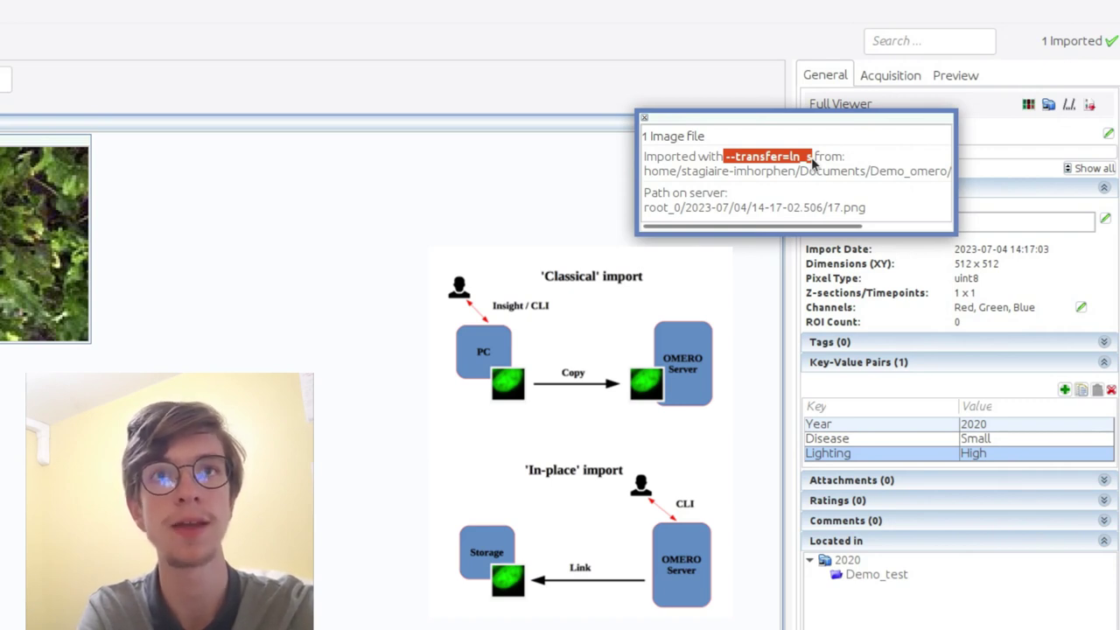
left_click(894, 79)
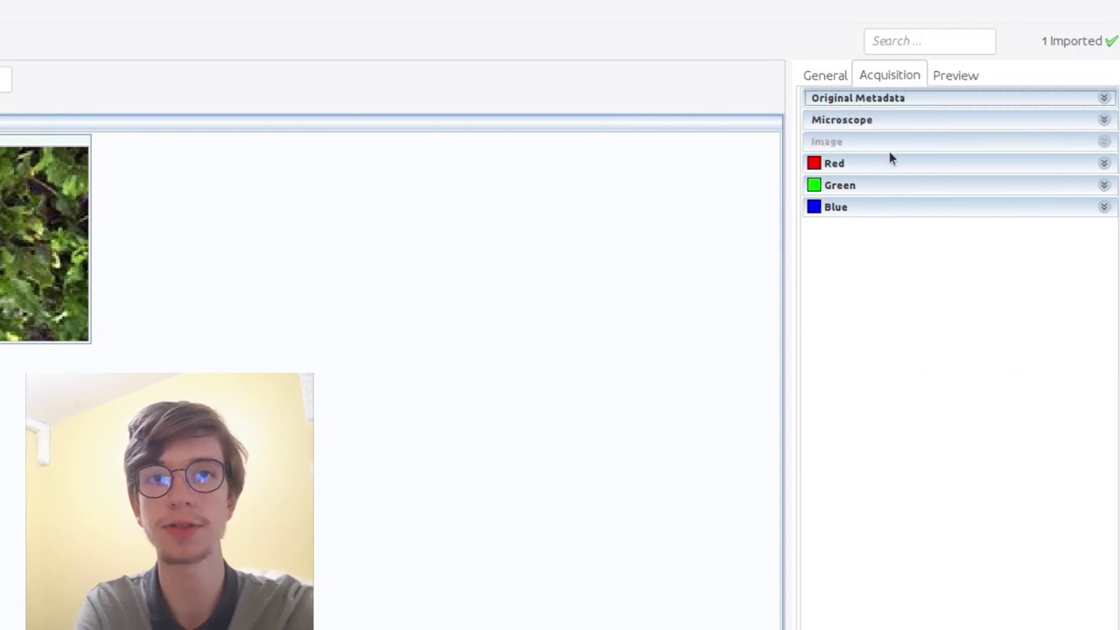
View 17.png full size, turning the Red and Green channels off and back on, then close it
left_click(955, 75)
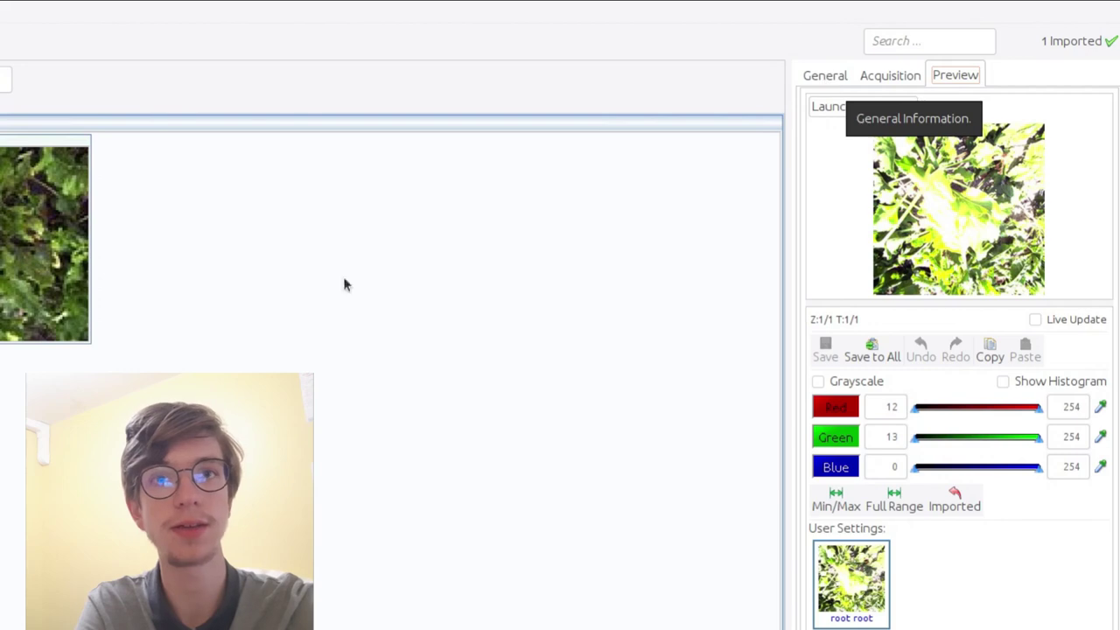
left_click(830, 78)
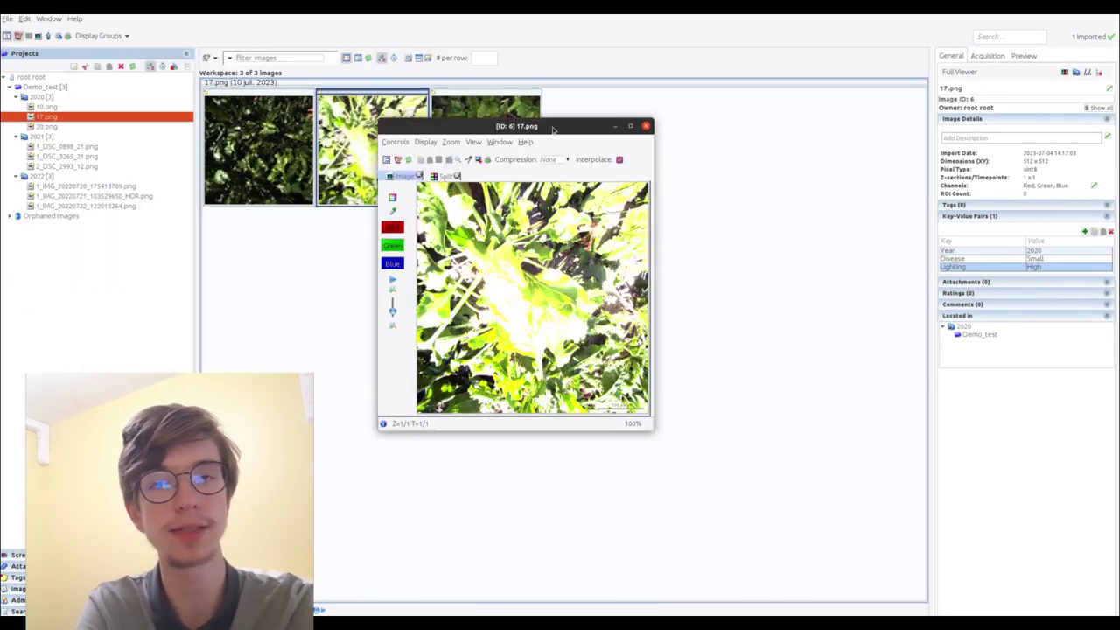
left_click(392, 228)
left_click(400, 245)
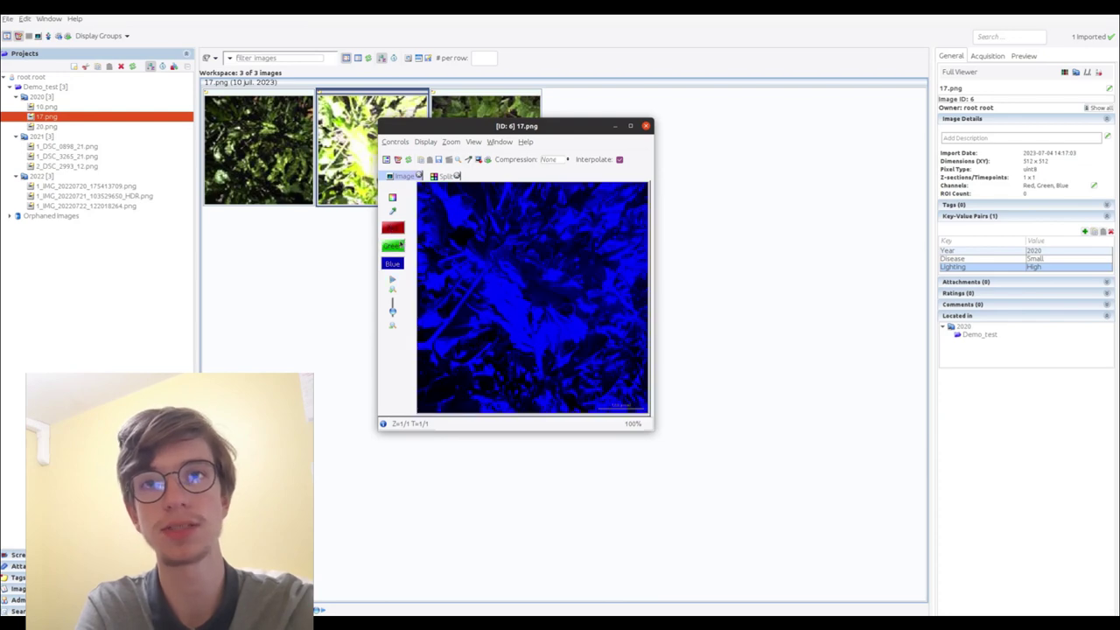
left_click(399, 248)
left_click(391, 229)
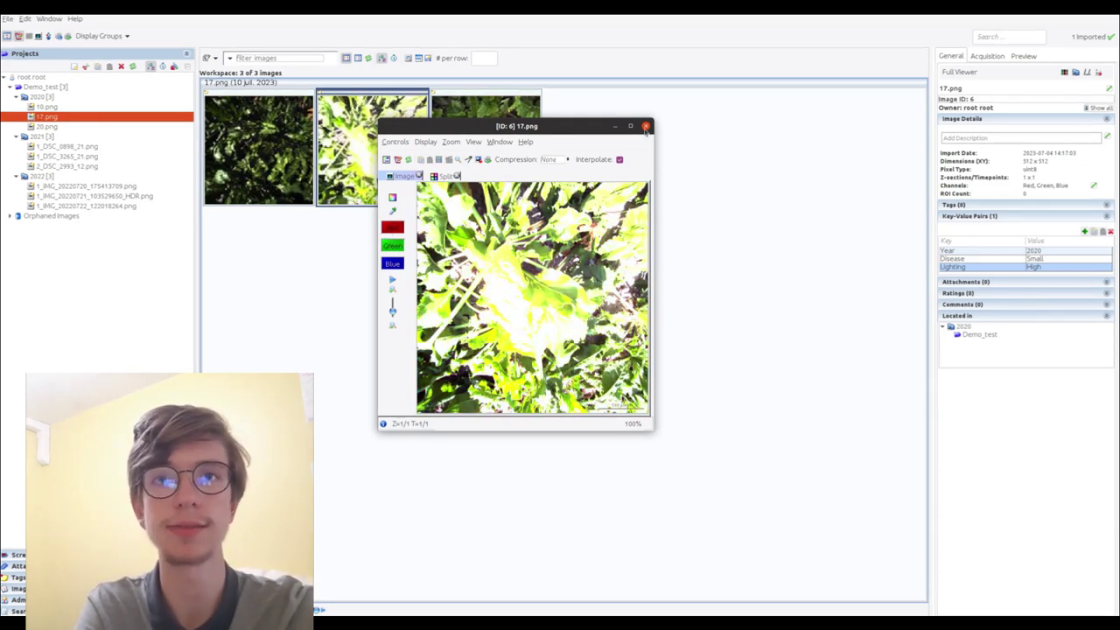
left_click(646, 126)
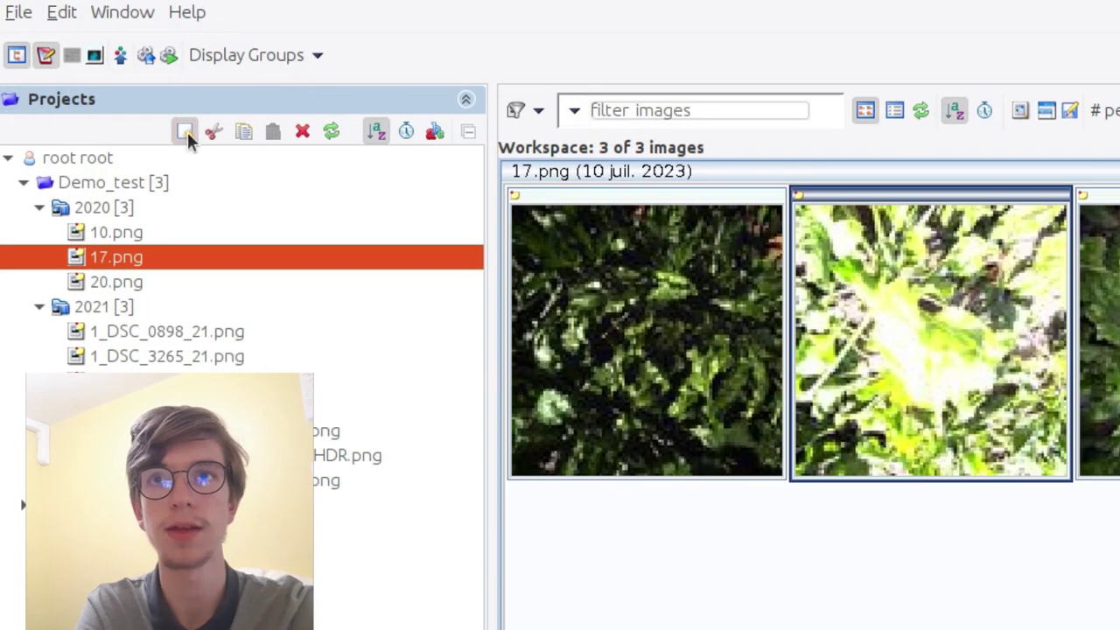
Glance at the New Project/New Dataset options, dismiss them, and bring up the Import Data window
left_click(185, 132)
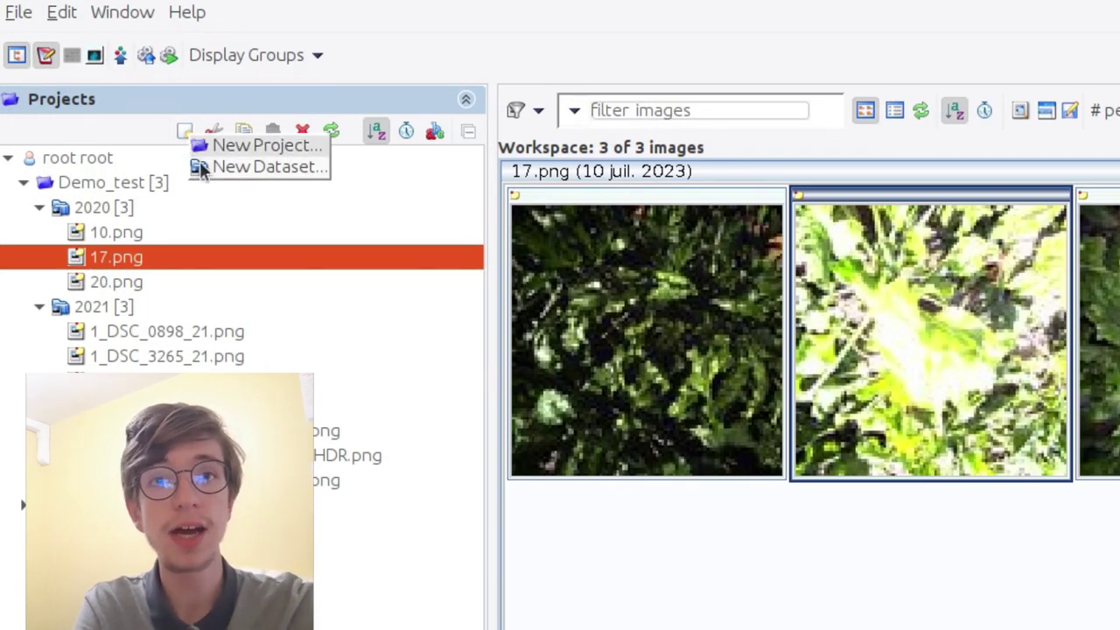
left_click(133, 126)
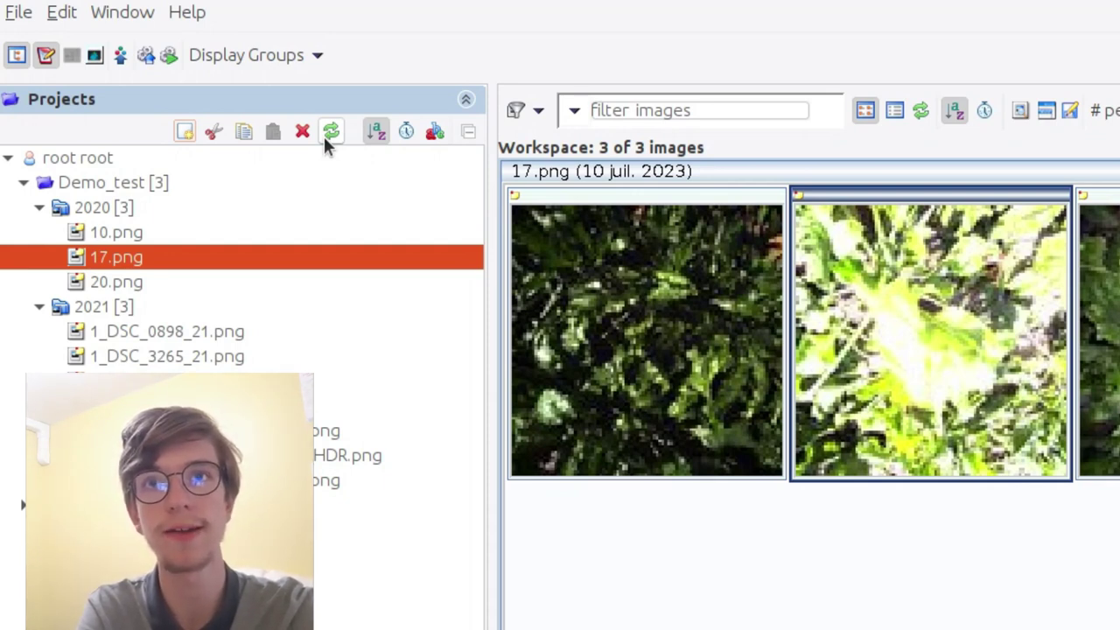
left_click(119, 56)
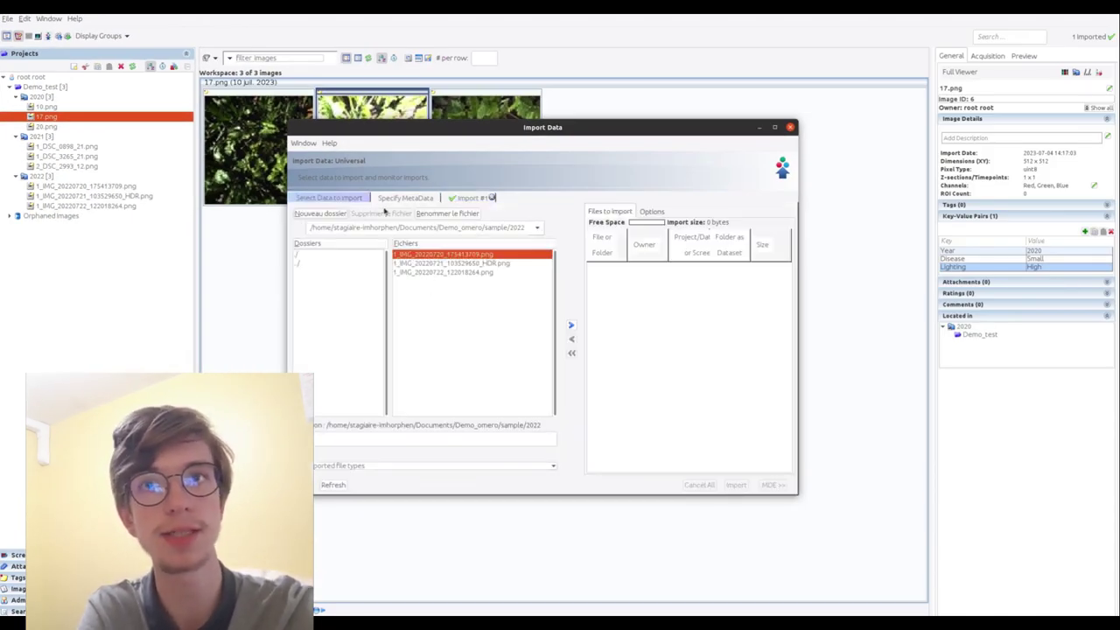
Choose 1_IMG_20220720_175413709.png from the 2022 folder for import
left_click(431, 263)
left_click(427, 255)
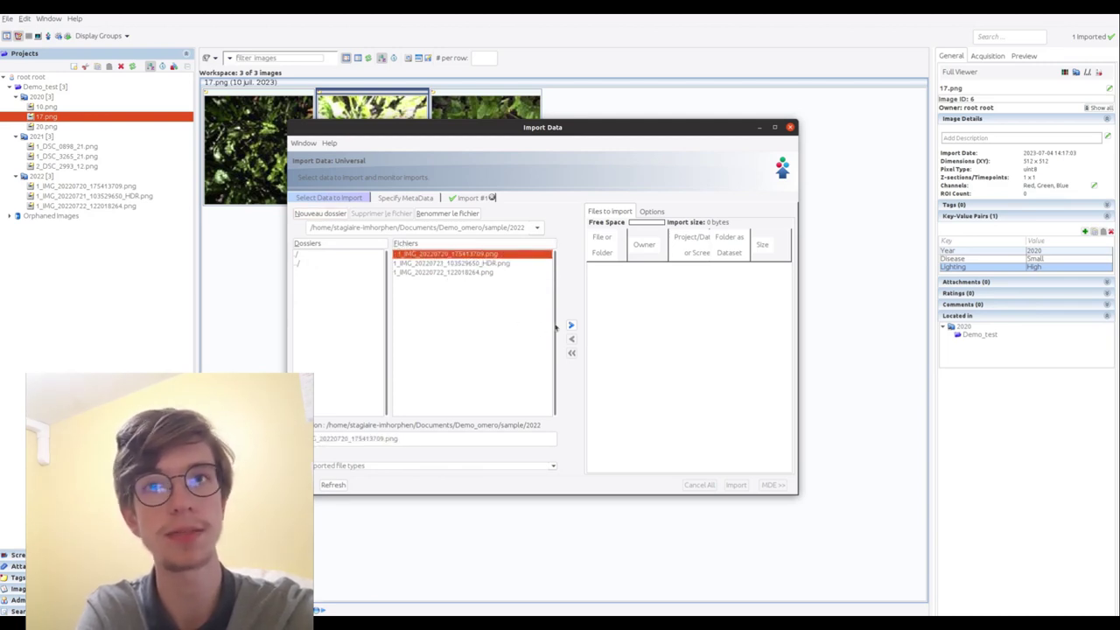
left_click(571, 326)
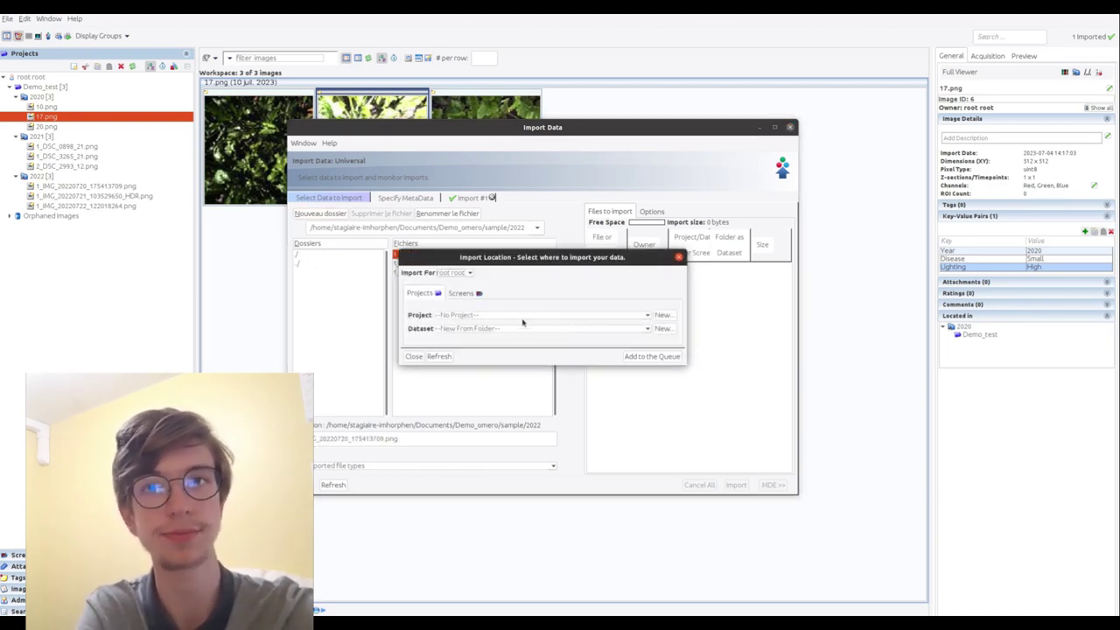
Queue it for Demo_test with dataset '--New From Folder--', import it, and close the window
left_click(471, 316)
left_click(477, 333)
left_click(479, 329)
left_click(419, 342)
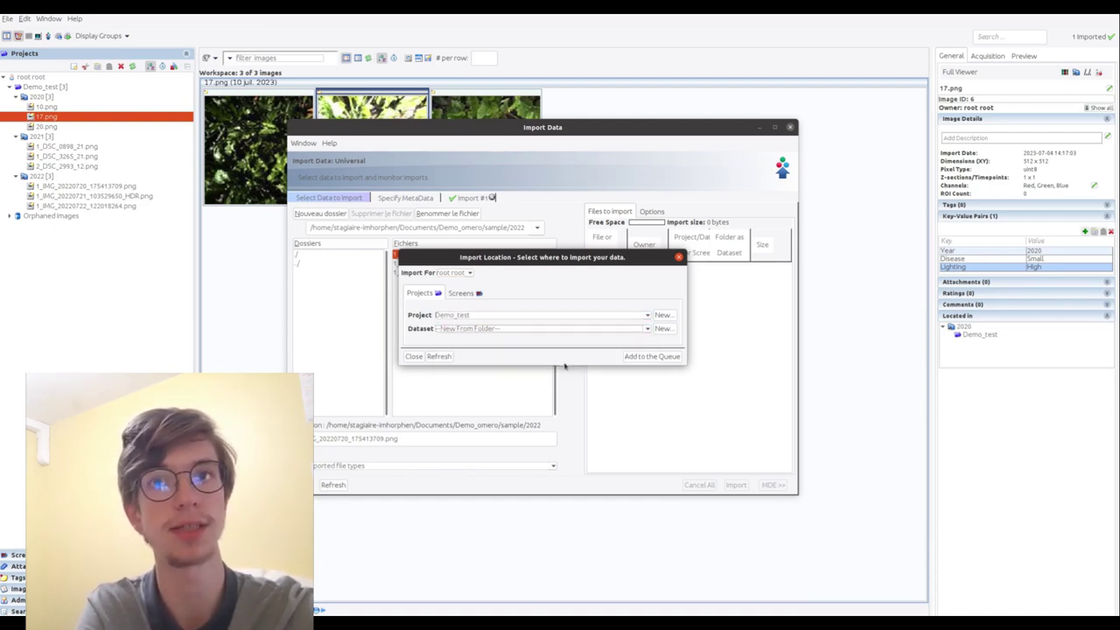
left_click(640, 357)
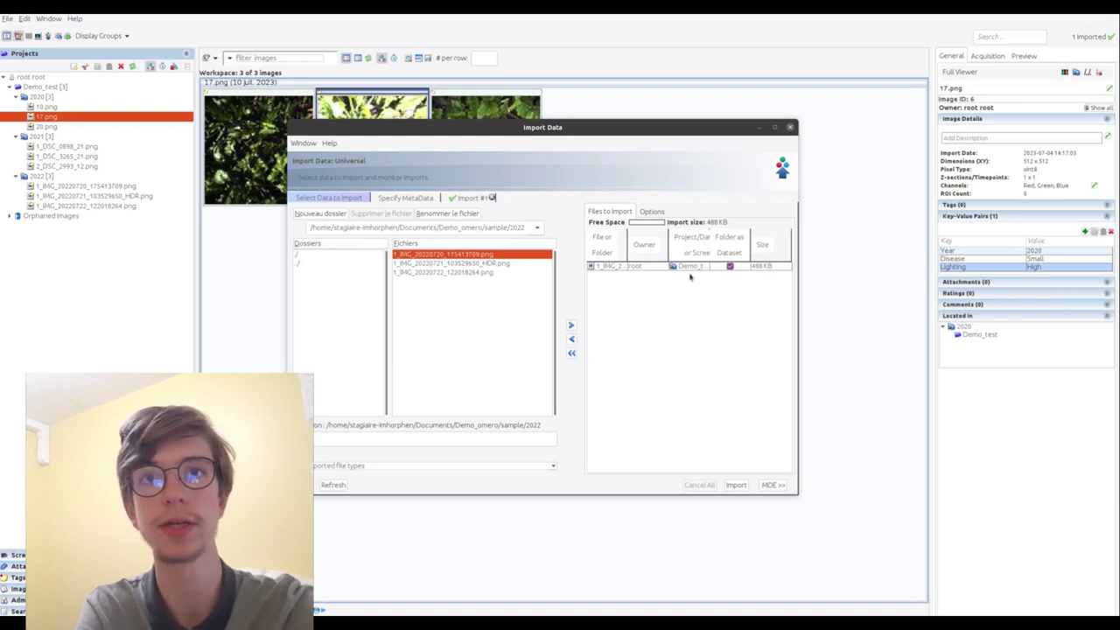
left_click(735, 485)
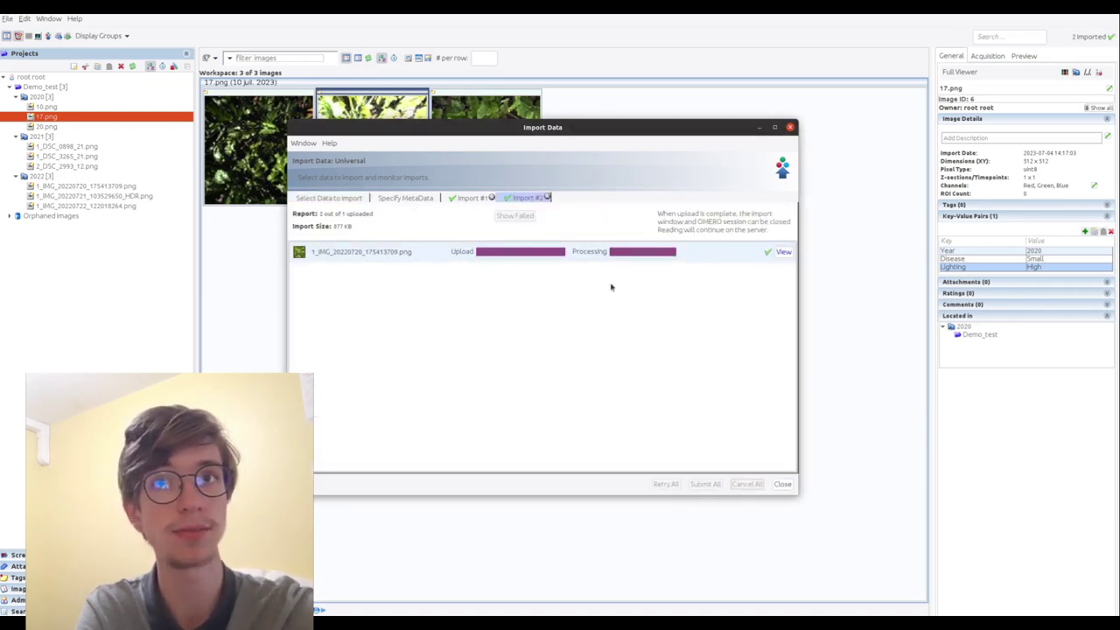
left_click(789, 127)
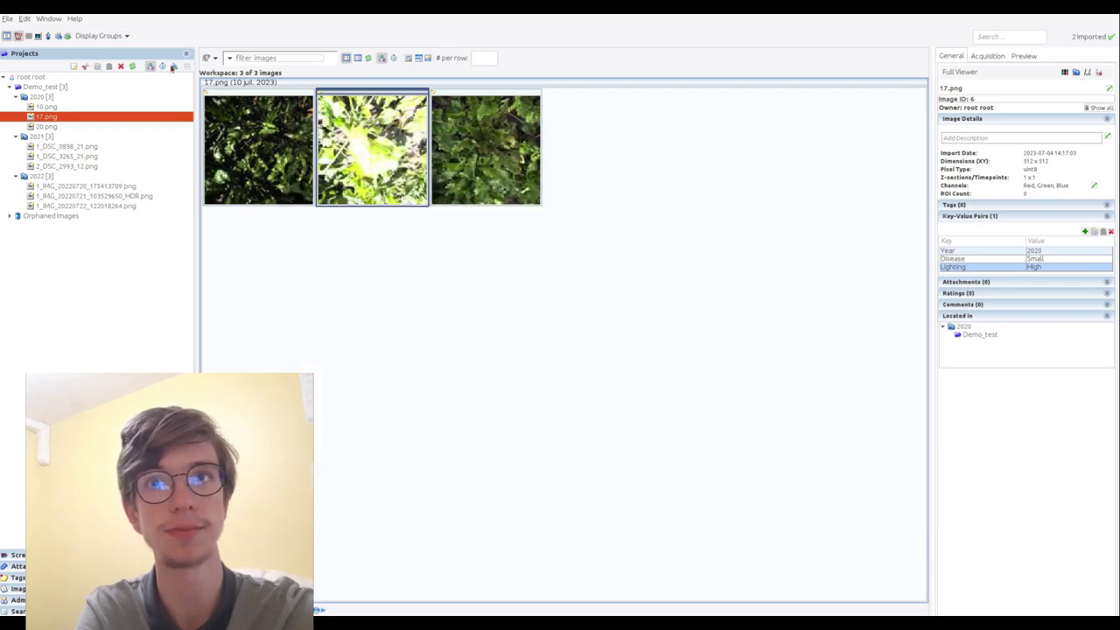
Refresh the tree and delete the new '2022 [1]' dataset, confirming with Yes
left_click(133, 66)
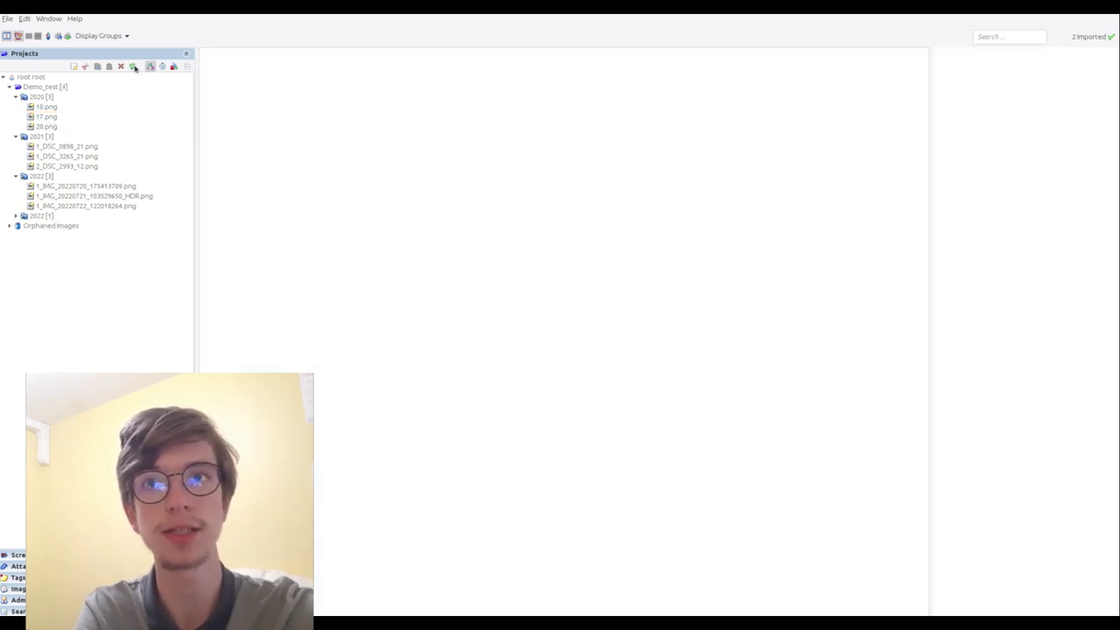
left_click(17, 216)
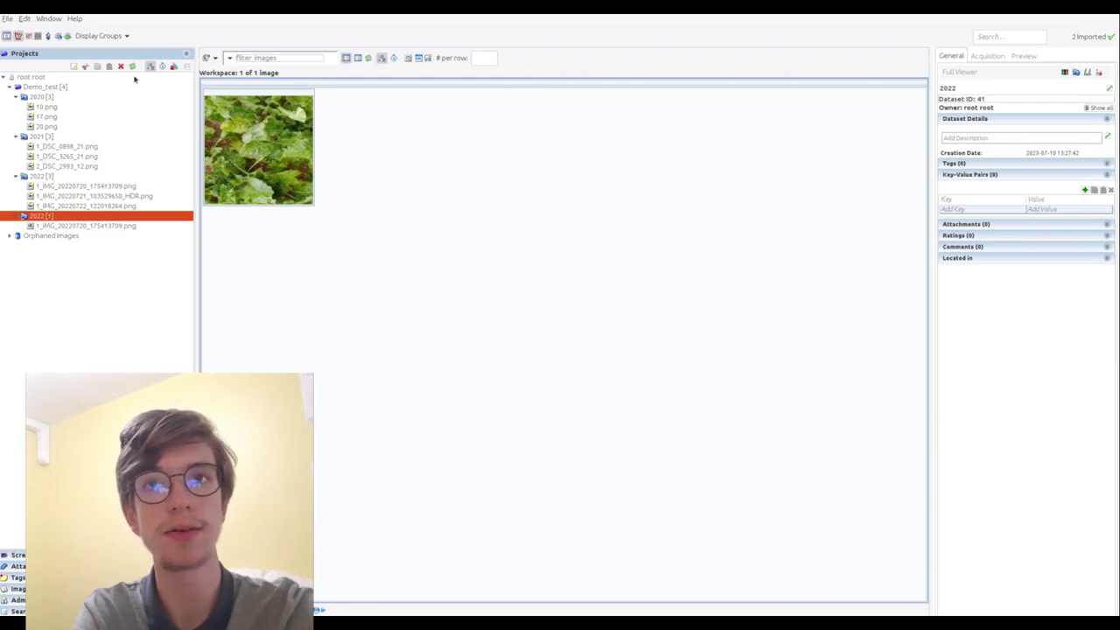
left_click(120, 67)
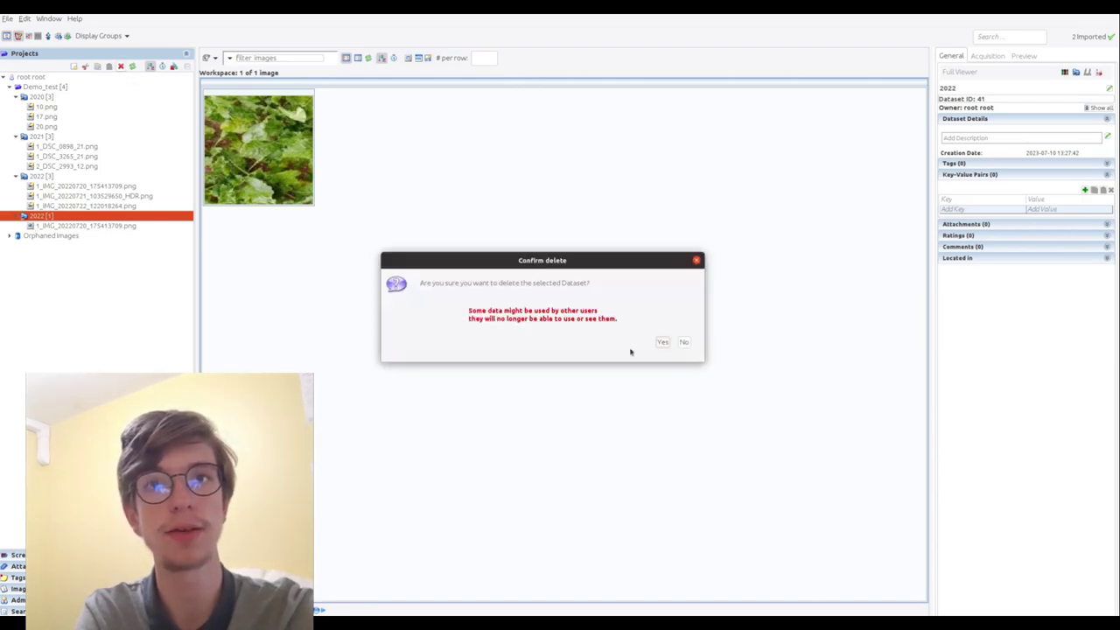
left_click(663, 342)
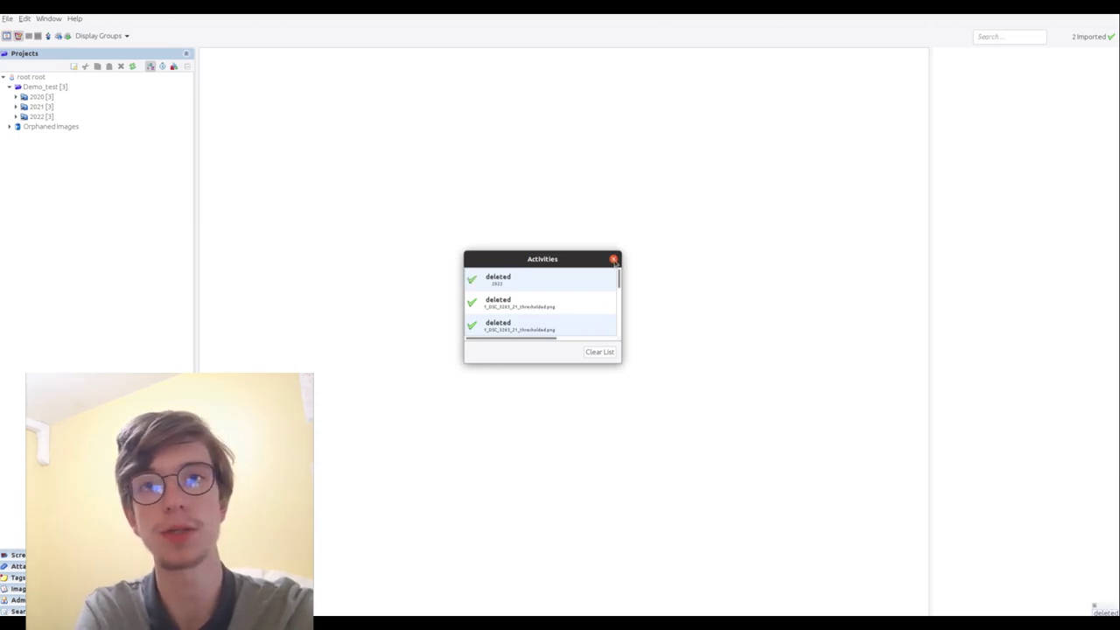
left_click(614, 259)
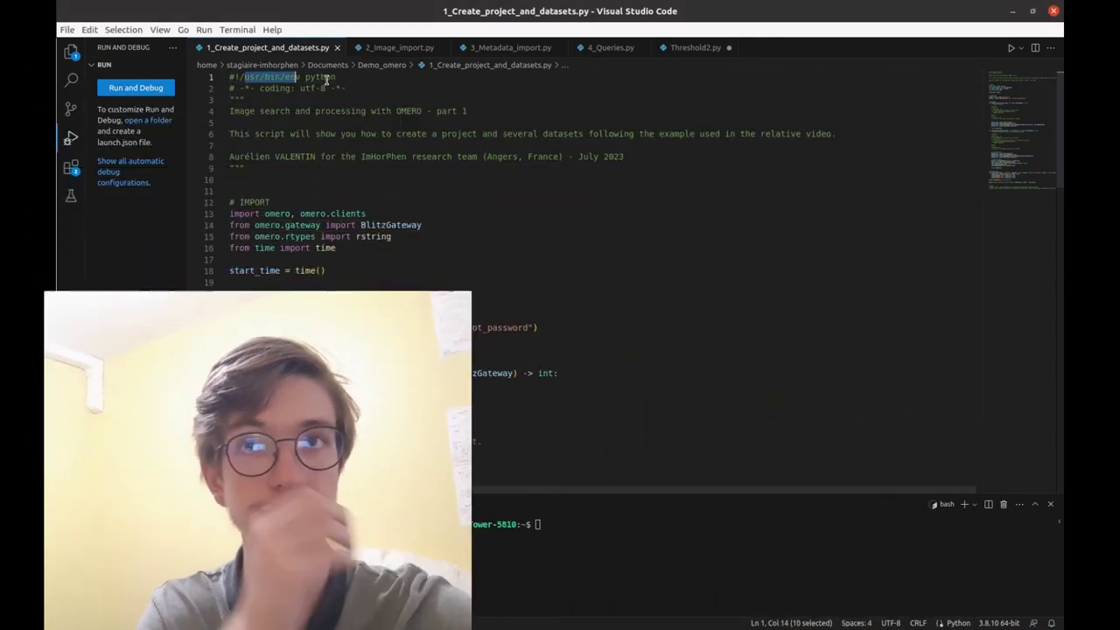
Place the cursor at the end of line 1 of 1_Create_project_and_datasets.py in VS Code
left_click(335, 77)
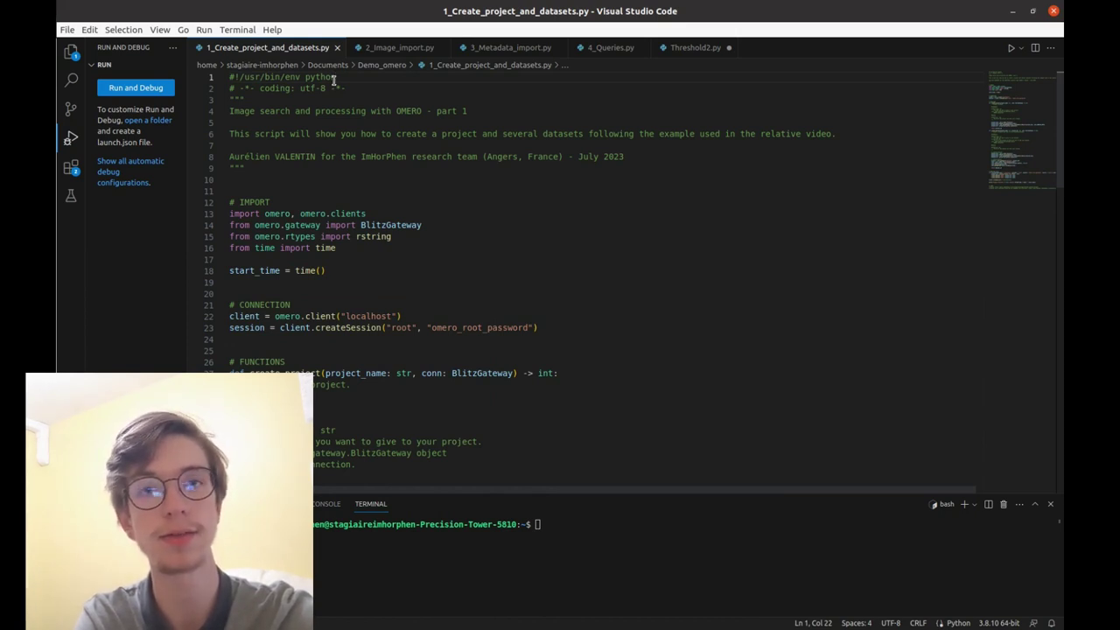
scroll(330, 83, "down", 2)
scroll(328, 175, "down", 2)
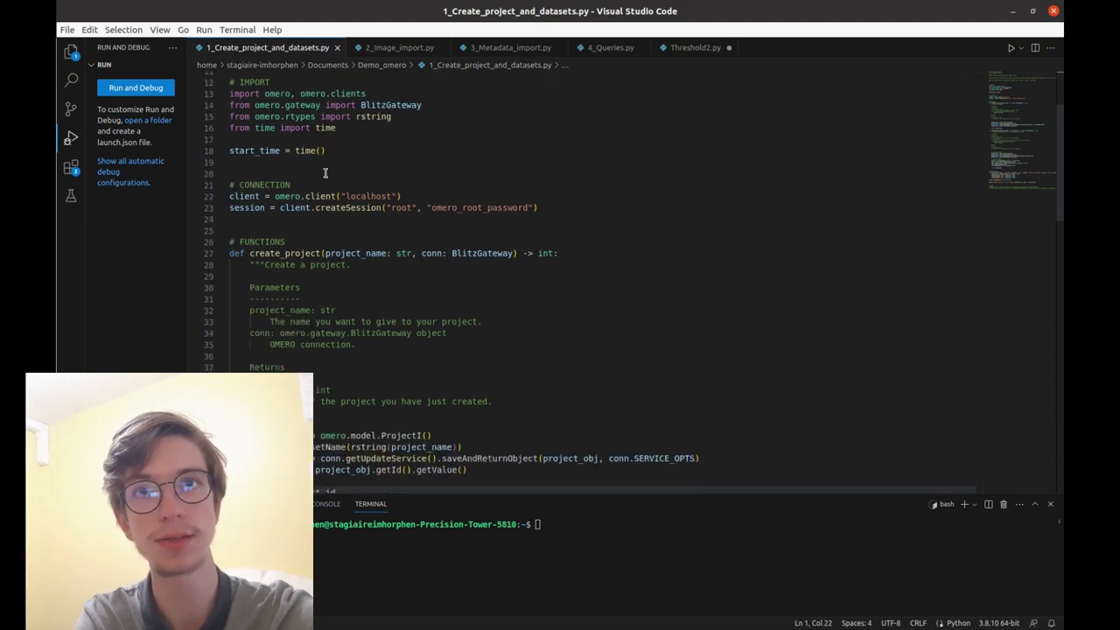
left_click_drag(231, 193, 289, 219)
left_click(293, 220)
scroll(295, 228, "down", 4)
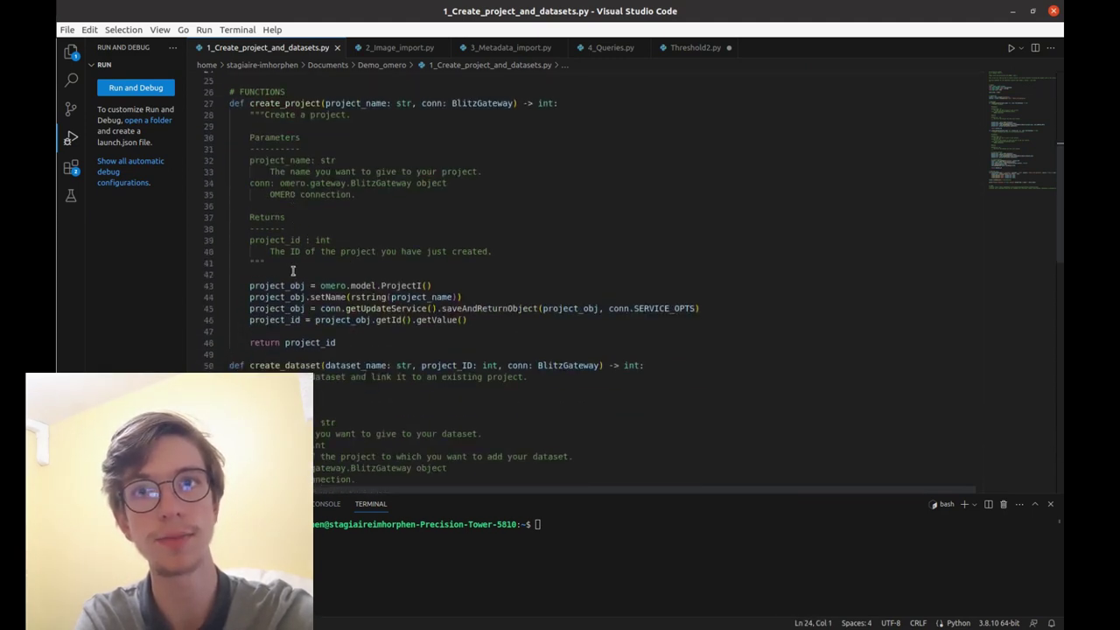
left_click_drag(323, 285, 417, 286)
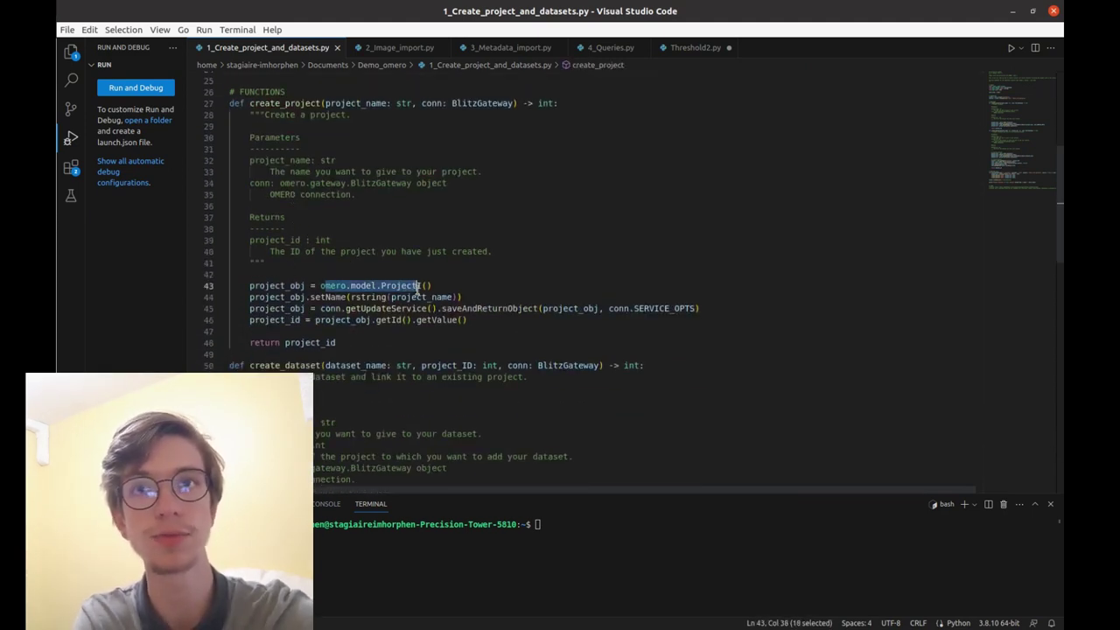
left_click(394, 297)
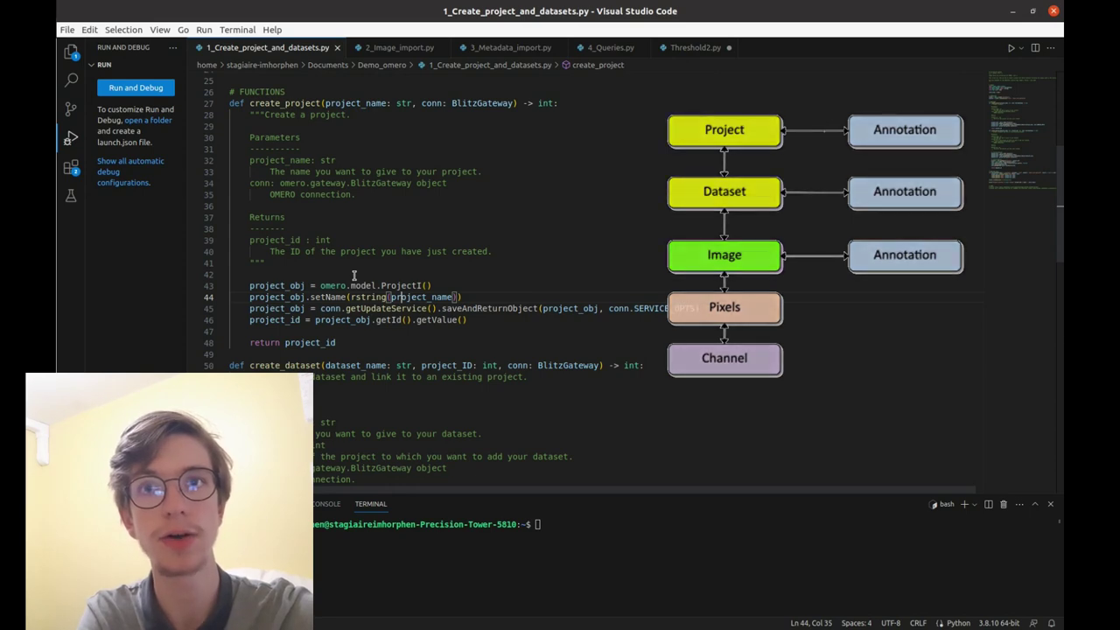
scroll(348, 274, "down", 9)
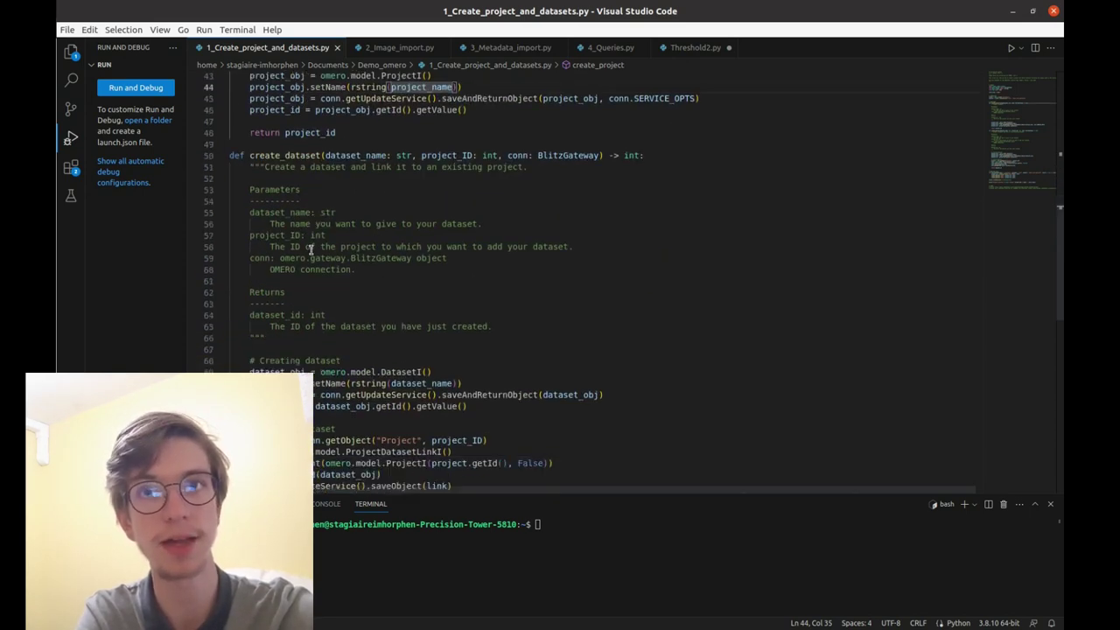
left_click_drag(249, 270, 356, 271)
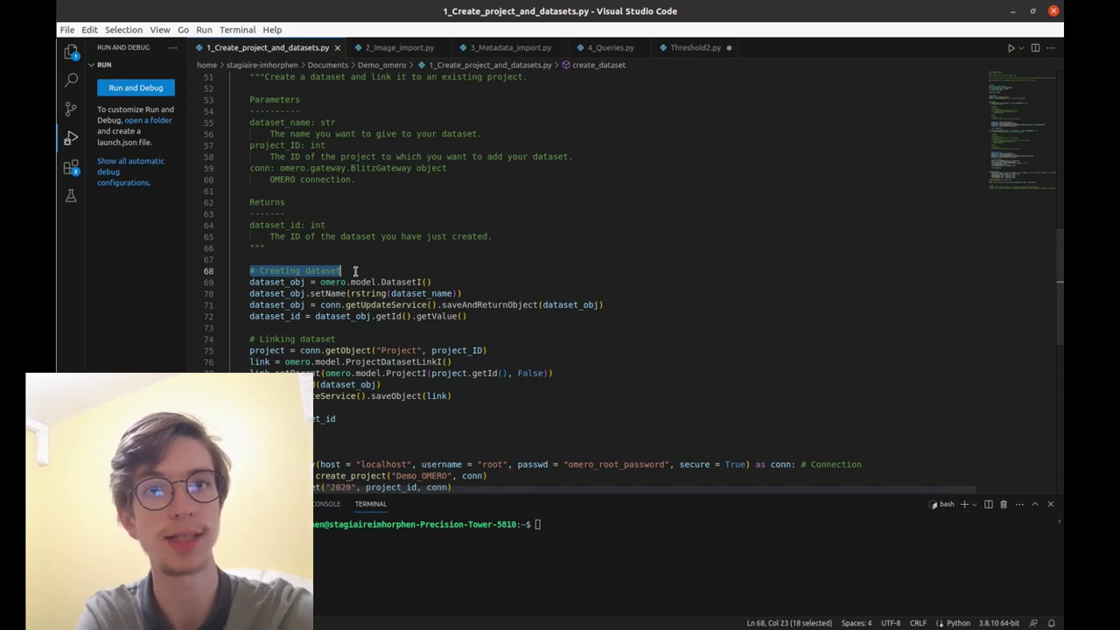
left_click_drag(337, 339, 250, 339)
scroll(305, 319, "down", 4)
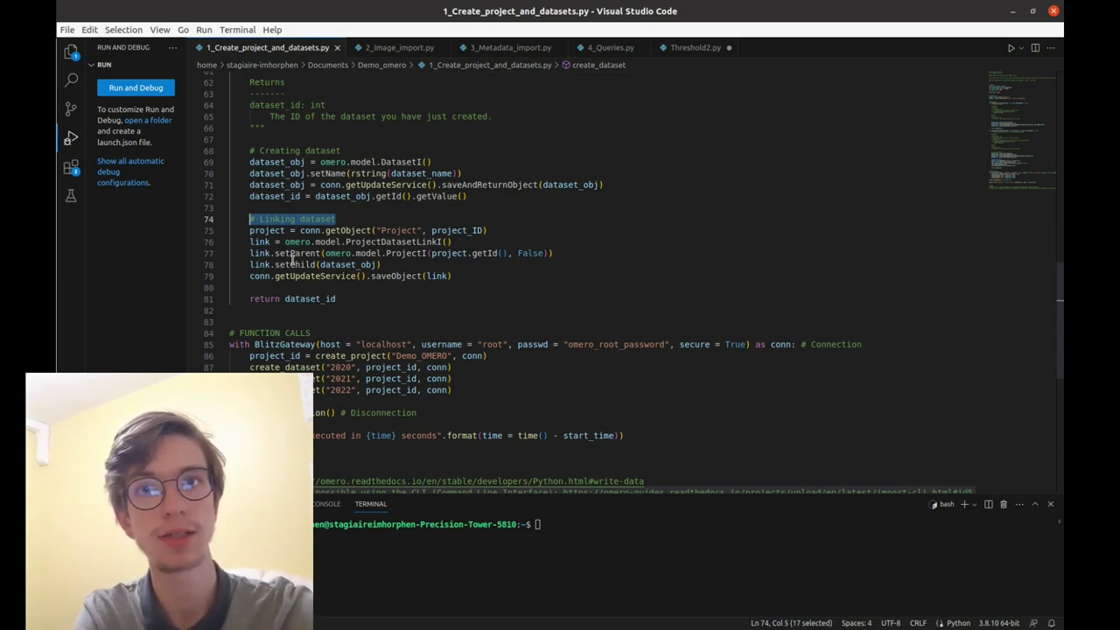
scroll(291, 259, "down", 1)
left_click(285, 338)
left_click(323, 371)
Run 1_Create_project_and_datasets.py to create Demo_OMERO with datasets 2020, 2021 and 2022
key("F5")
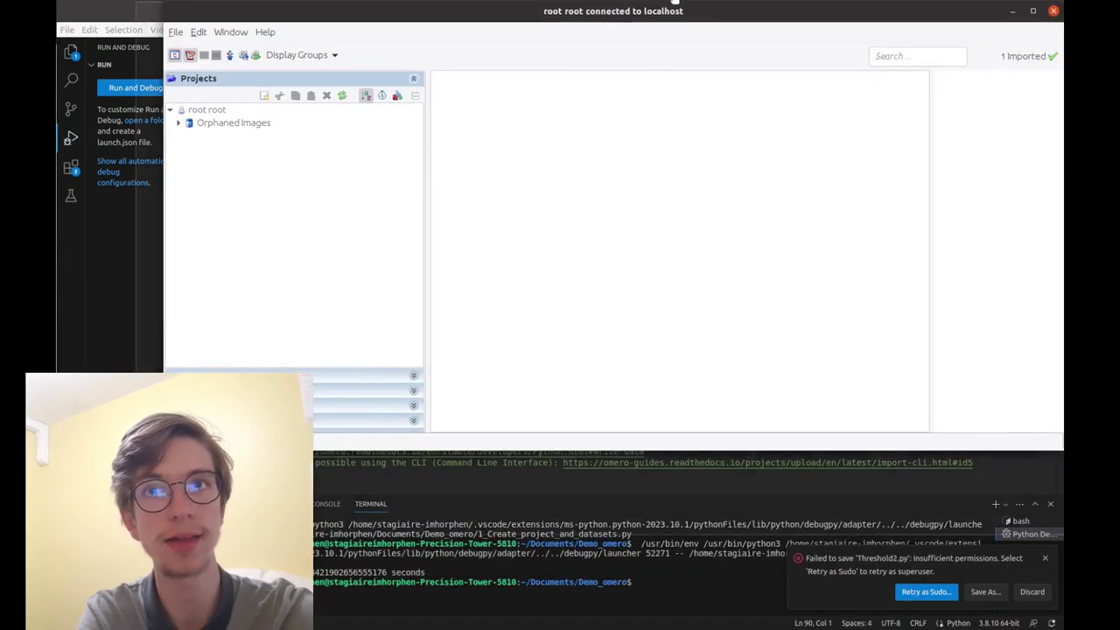
Refresh the Projects tree, expand Demo_OMERO, and view the 2020 and 2021 dataset details
left_click(234, 95)
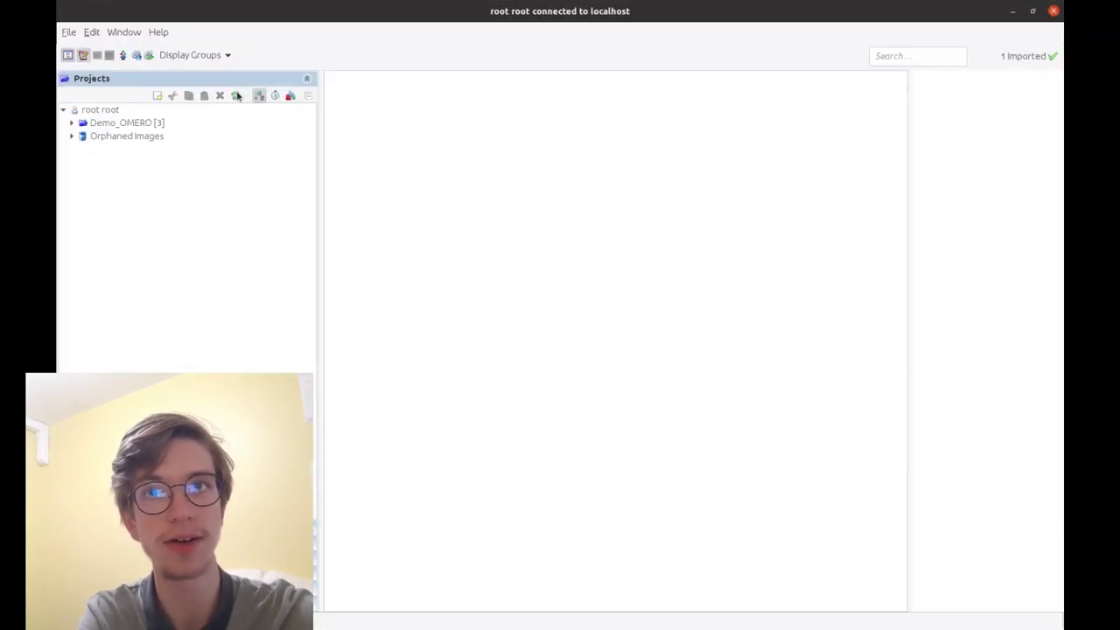
left_click(71, 125)
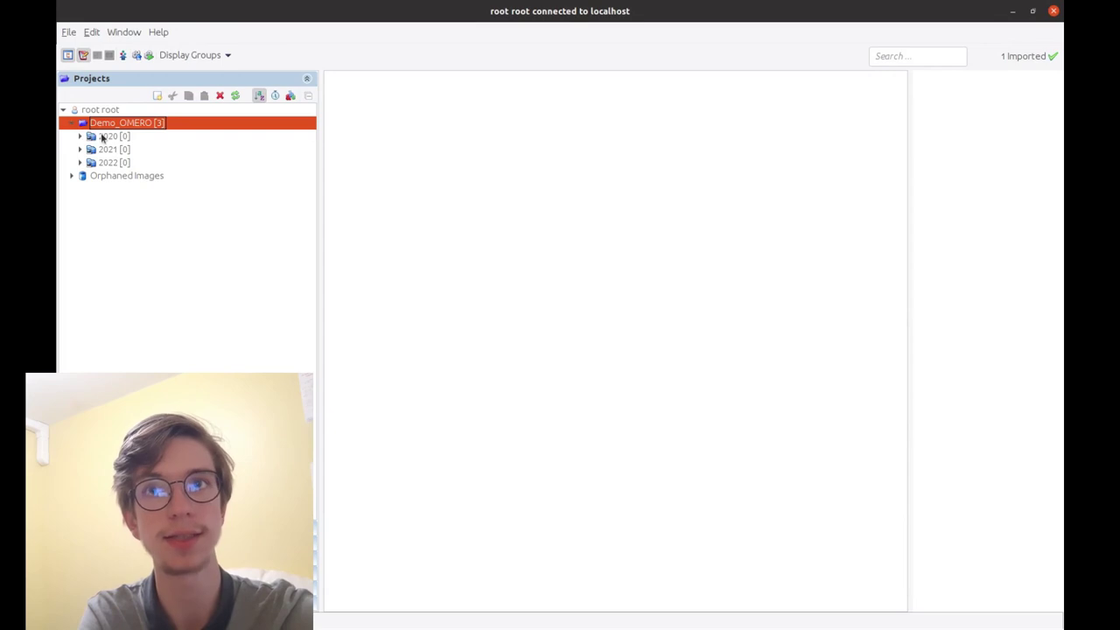
left_click(103, 138)
left_click(98, 150)
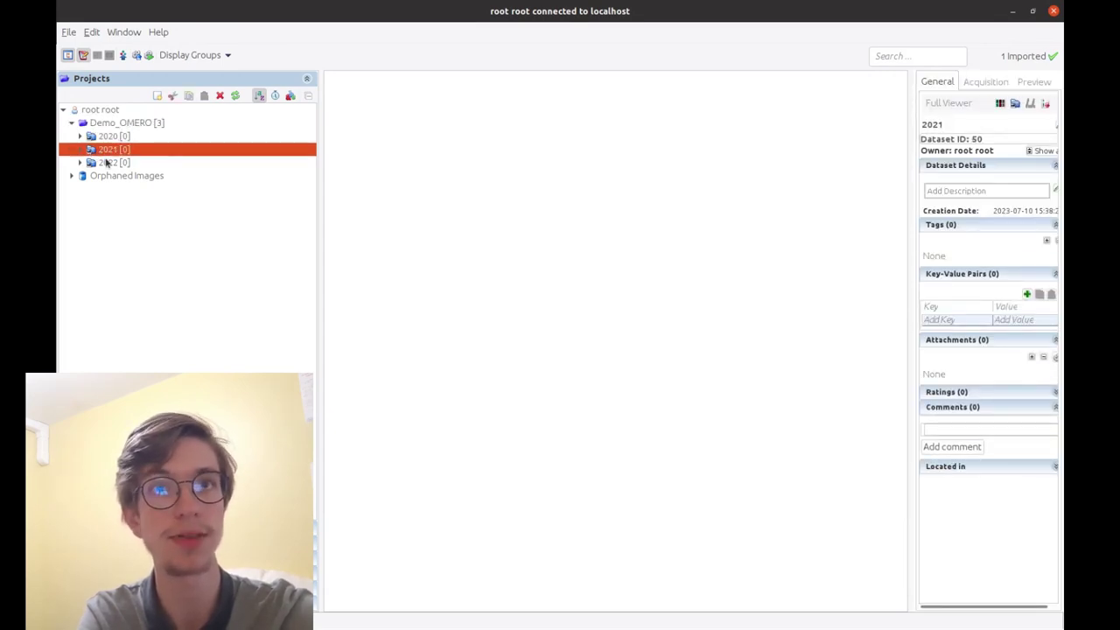
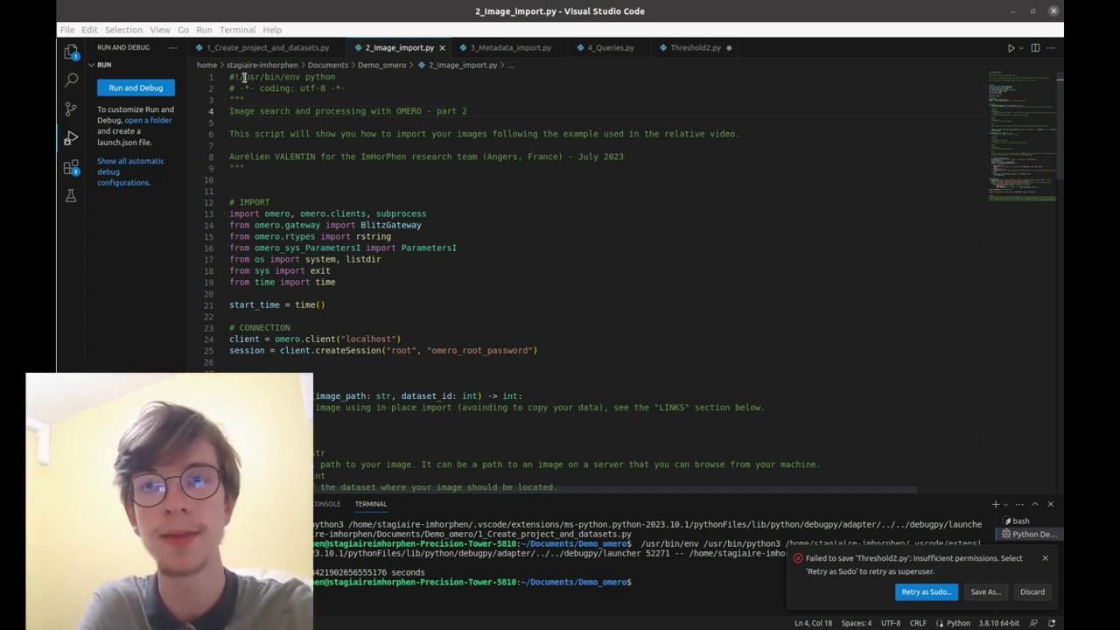
Read through 2_Image_import.py, highlighting its command-line import call
left_click(243, 77)
scroll(249, 109, "down", 4)
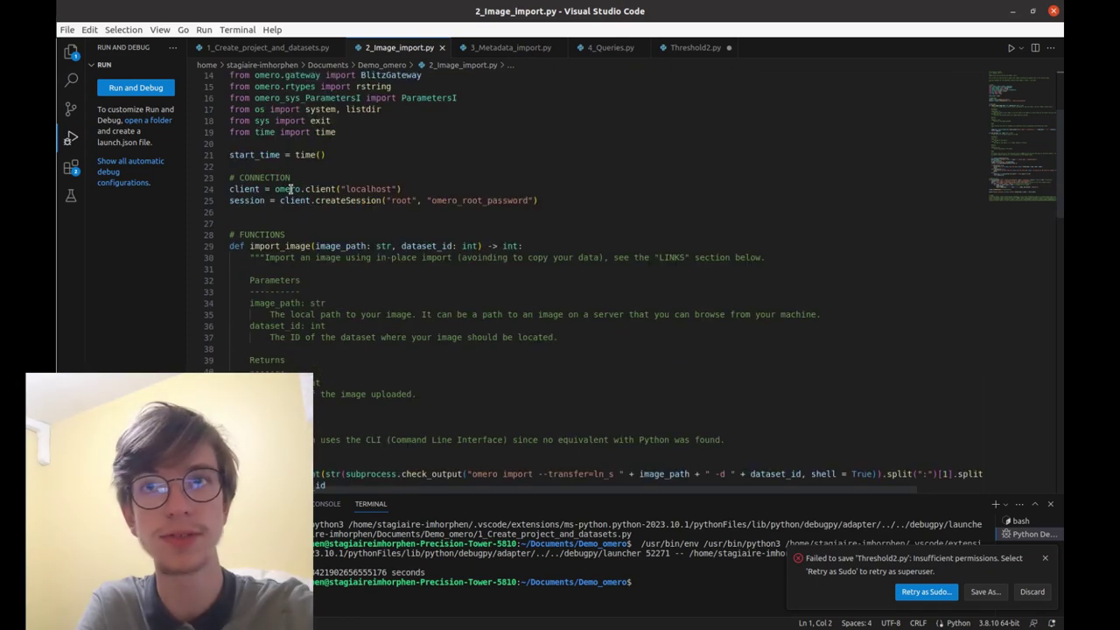
scroll(289, 189, "down", 1)
left_click_drag(250, 216, 314, 217)
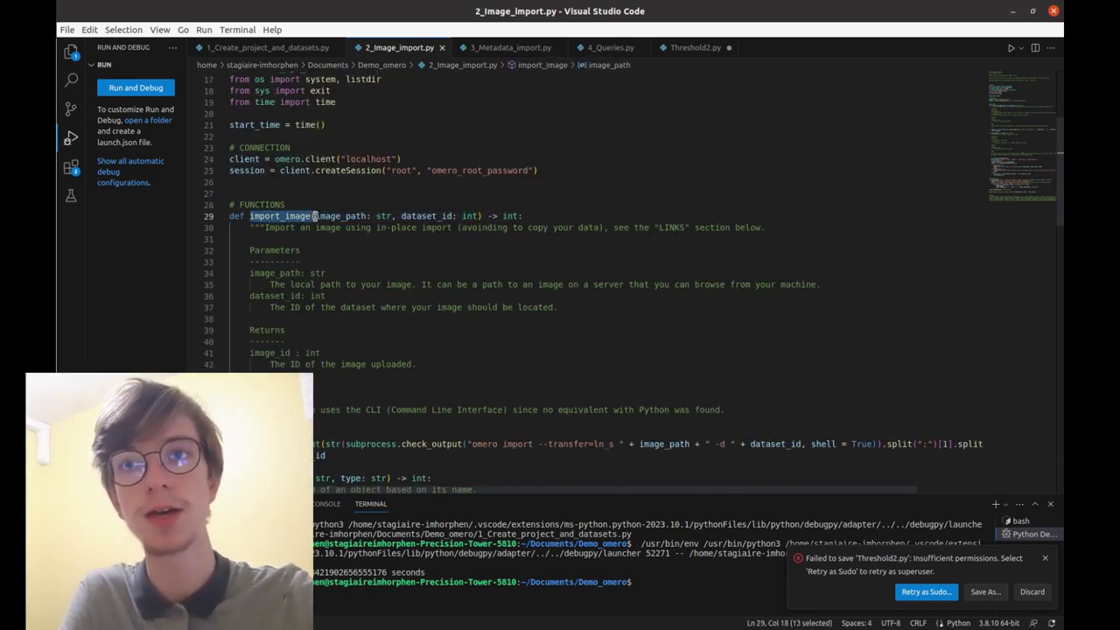
scroll(315, 219, "down", 4)
scroll(318, 223, "down", 1)
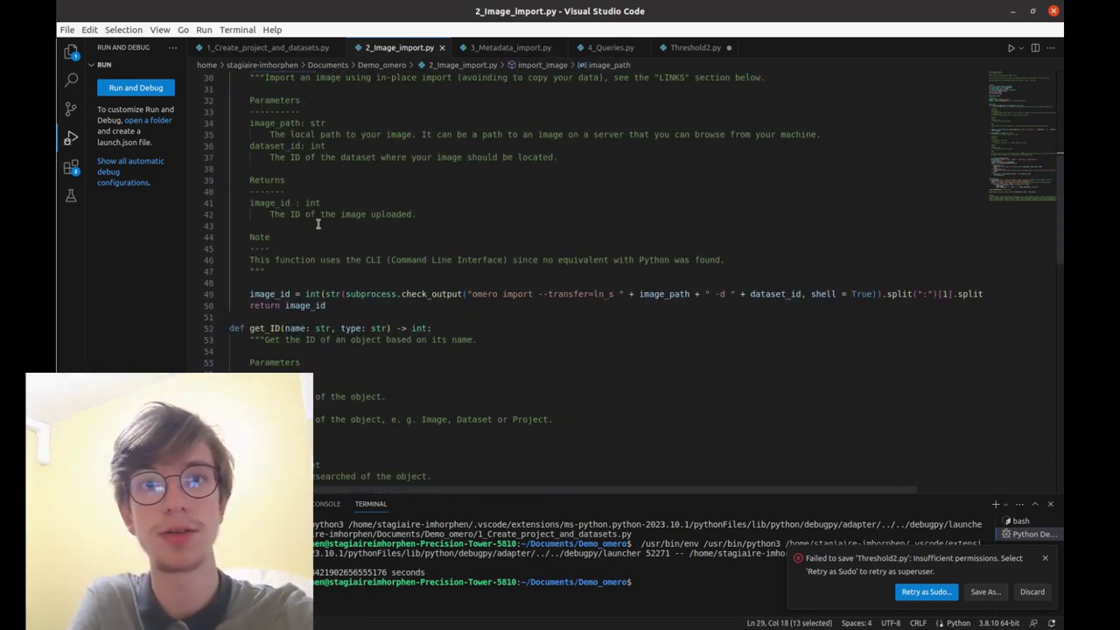
left_click_drag(346, 294, 634, 294)
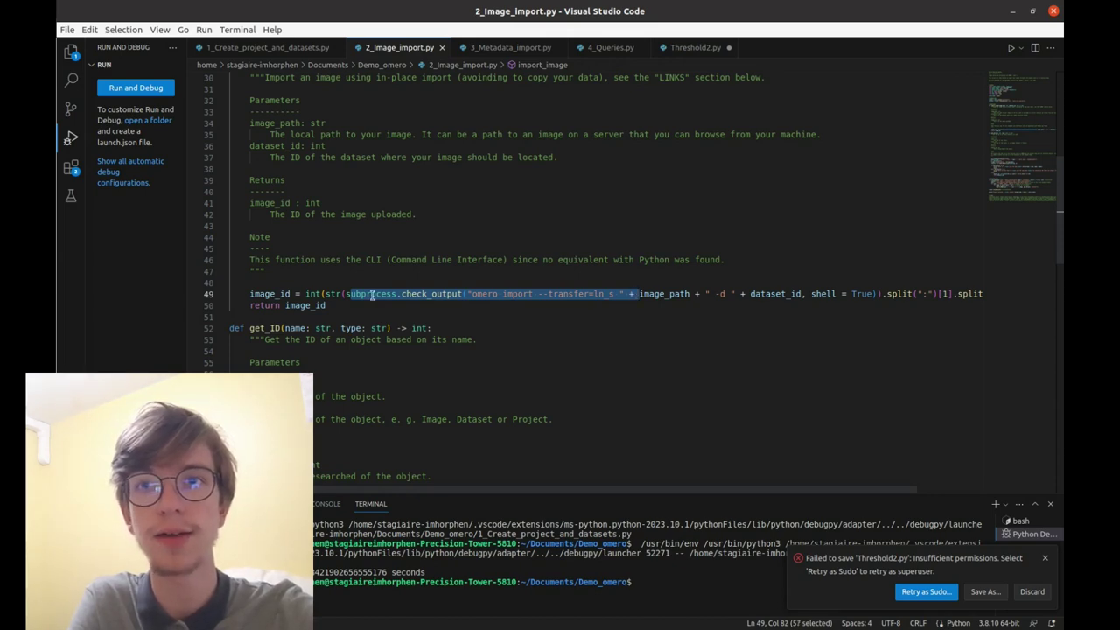
left_click(265, 294)
Highlight the omero login command string, then run the import script with F5
scroll(288, 260, "down", 3)
scroll(289, 259, "down", 6)
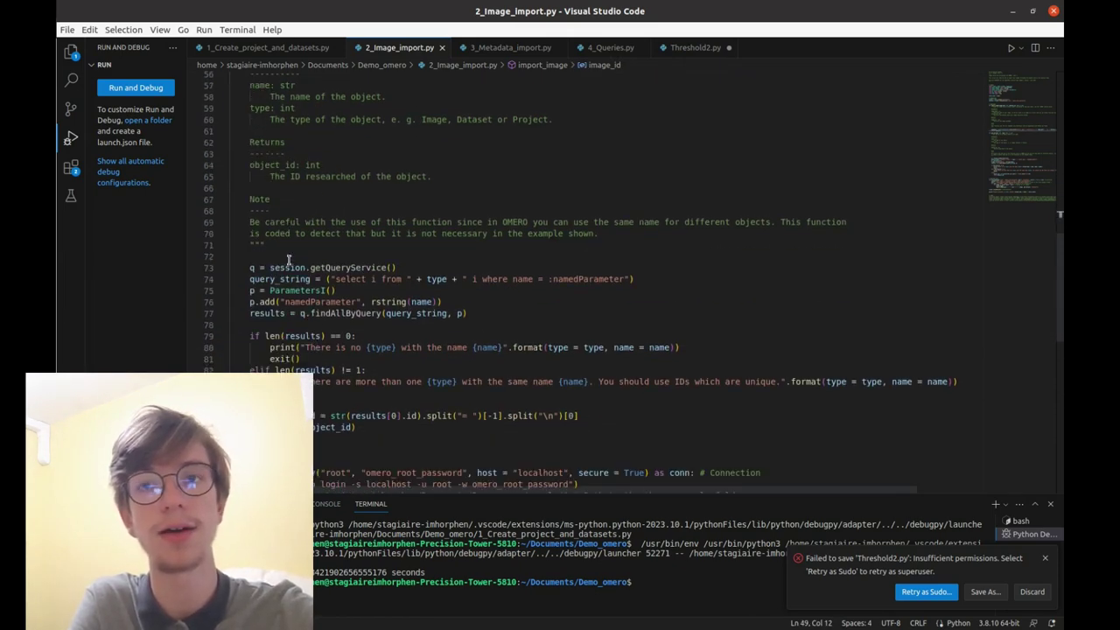
scroll(274, 339, "down", 4)
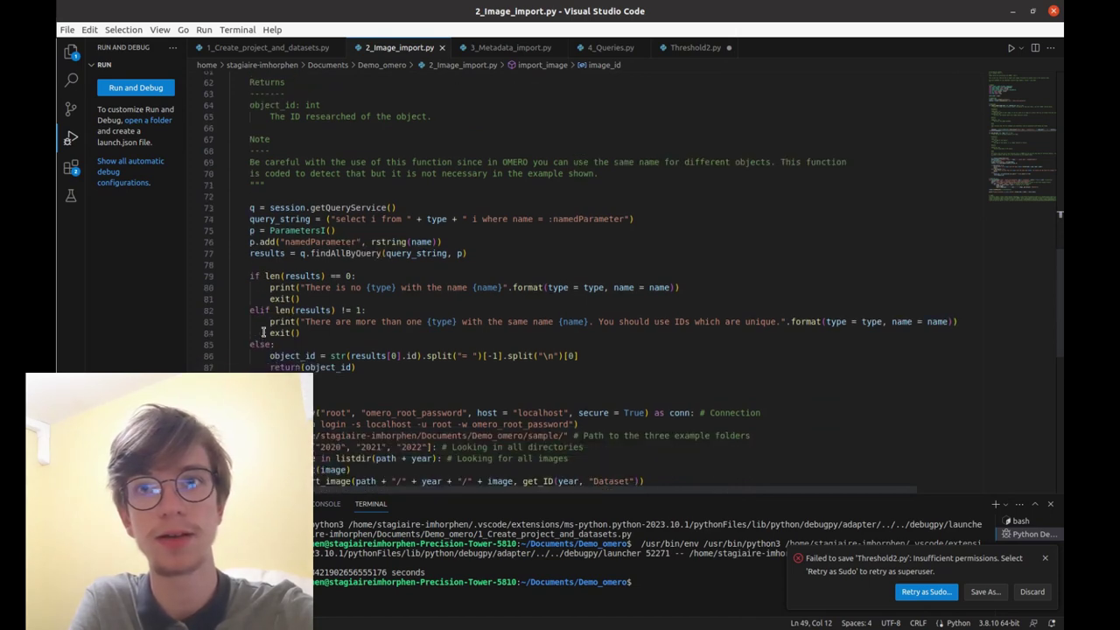
scroll(307, 295, "down", 2)
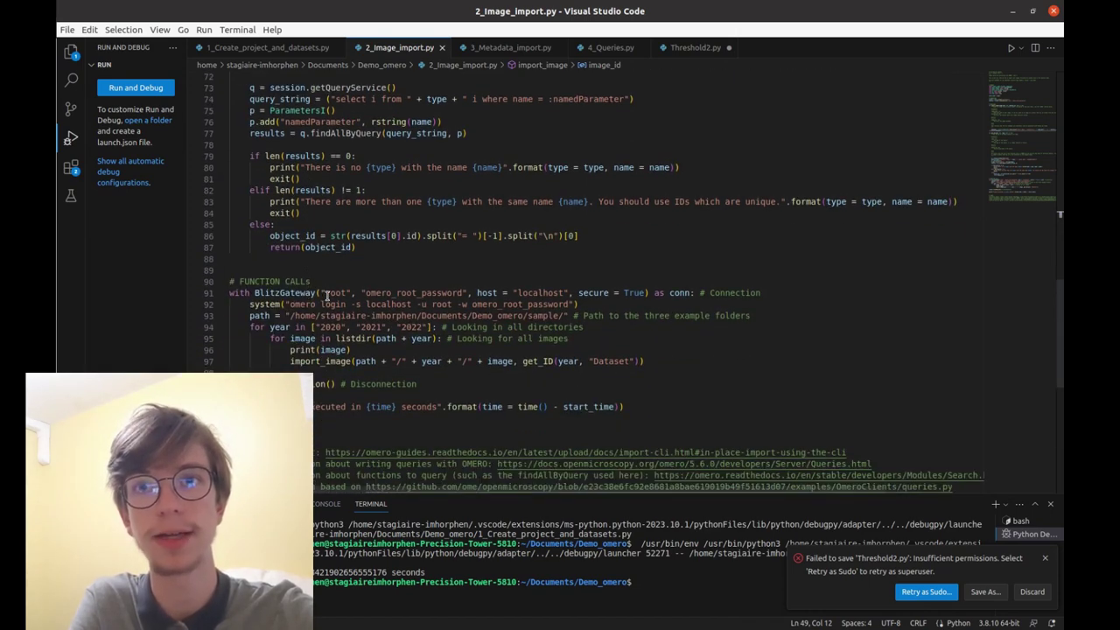
left_click_drag(321, 292, 560, 293)
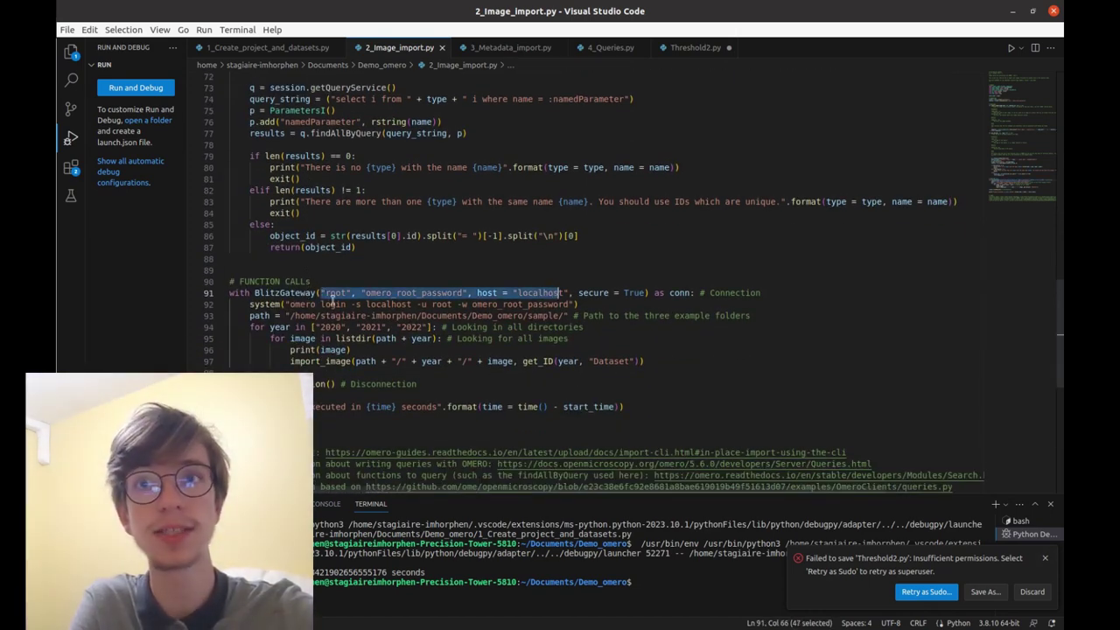
left_click_drag(290, 303, 606, 307)
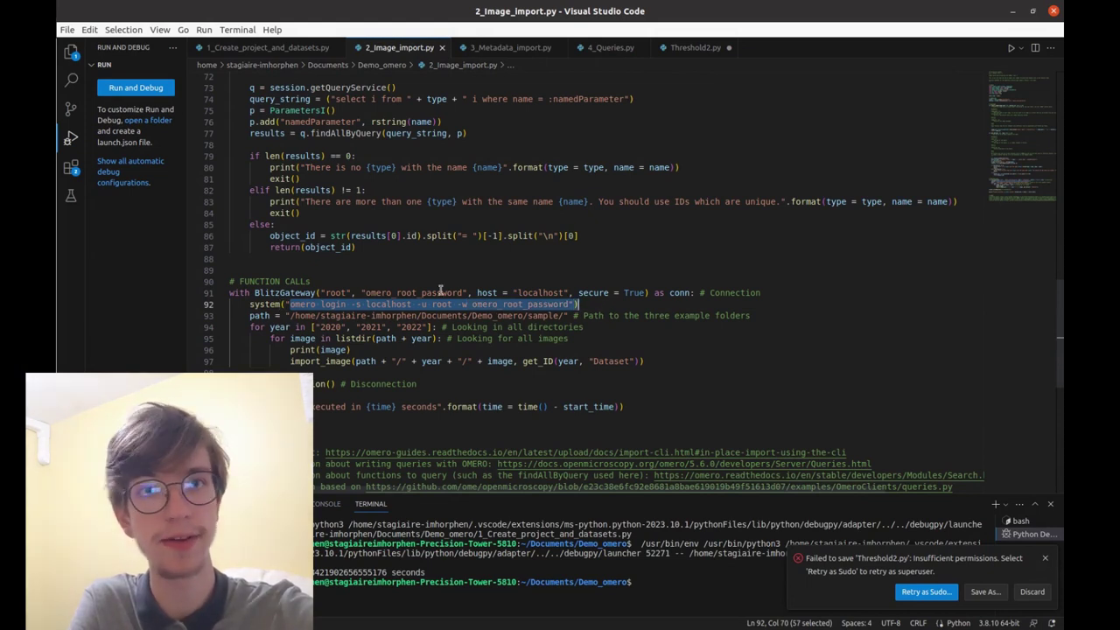
scroll(428, 289, "down", 1)
scroll(425, 289, "down", 1)
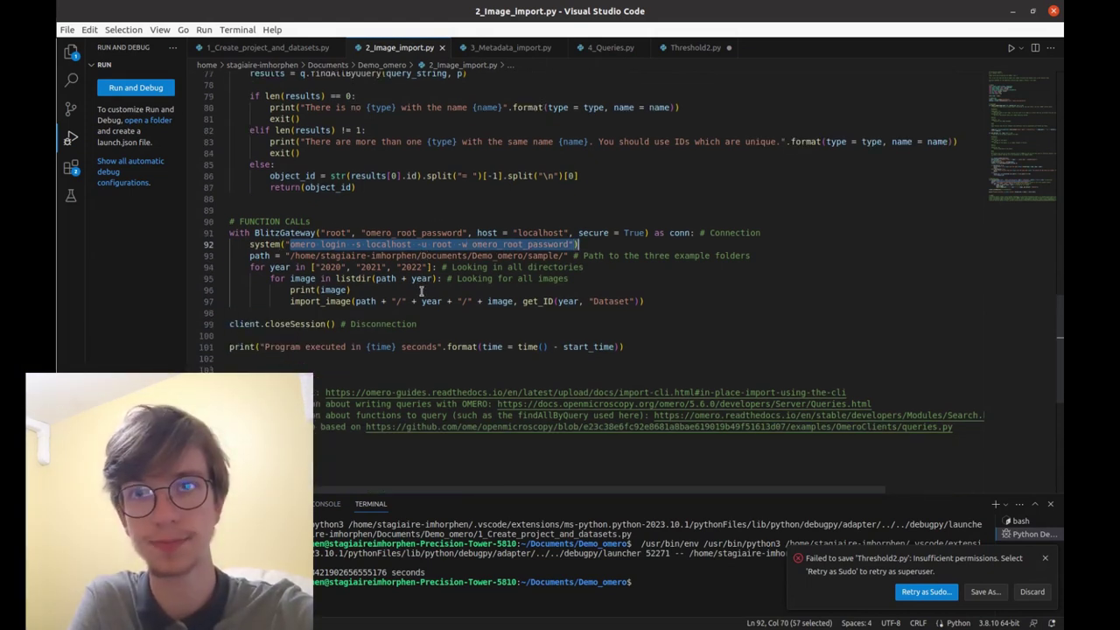
left_click(420, 312)
key("F5")
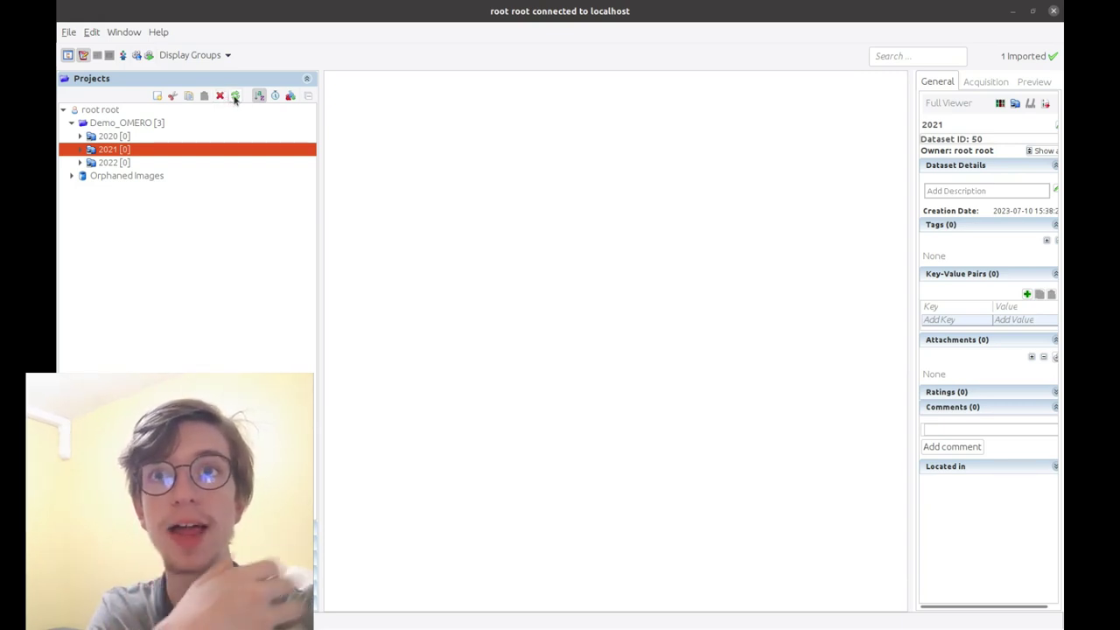
Refresh the project tree, expand the 2021 and 2020 datasets, and select image 14.png
left_click(235, 97)
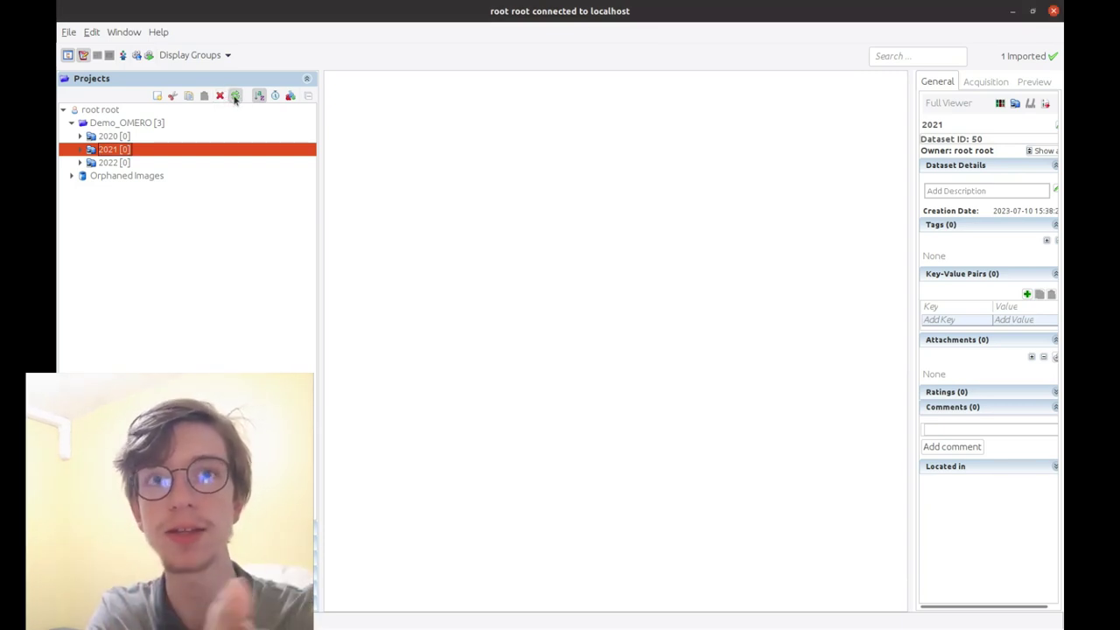
left_click(80, 149)
left_click(80, 137)
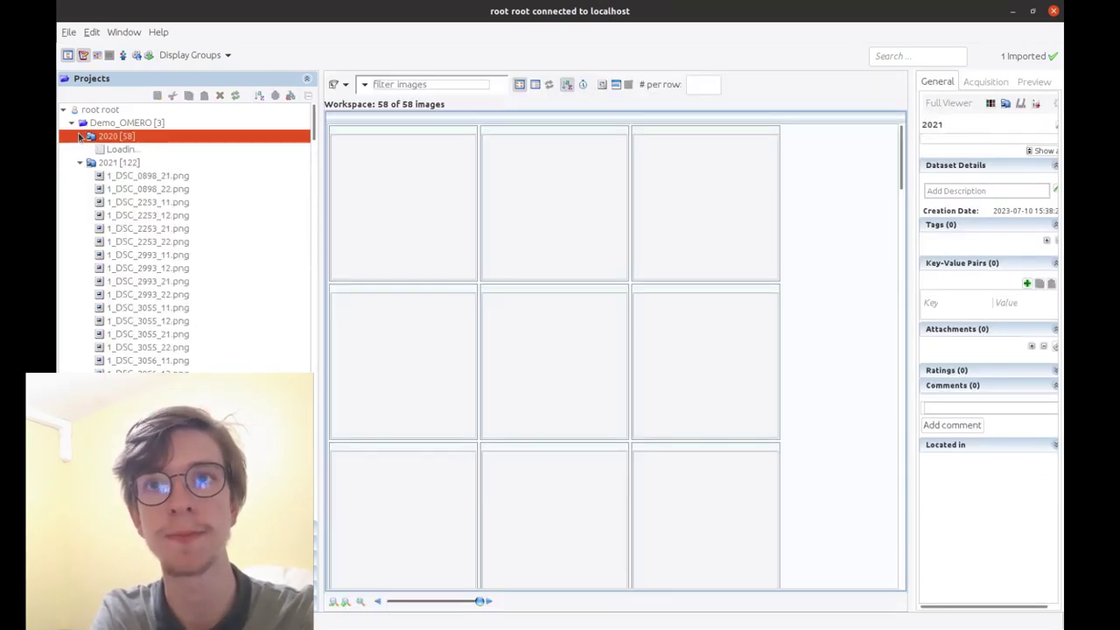
left_click(165, 217)
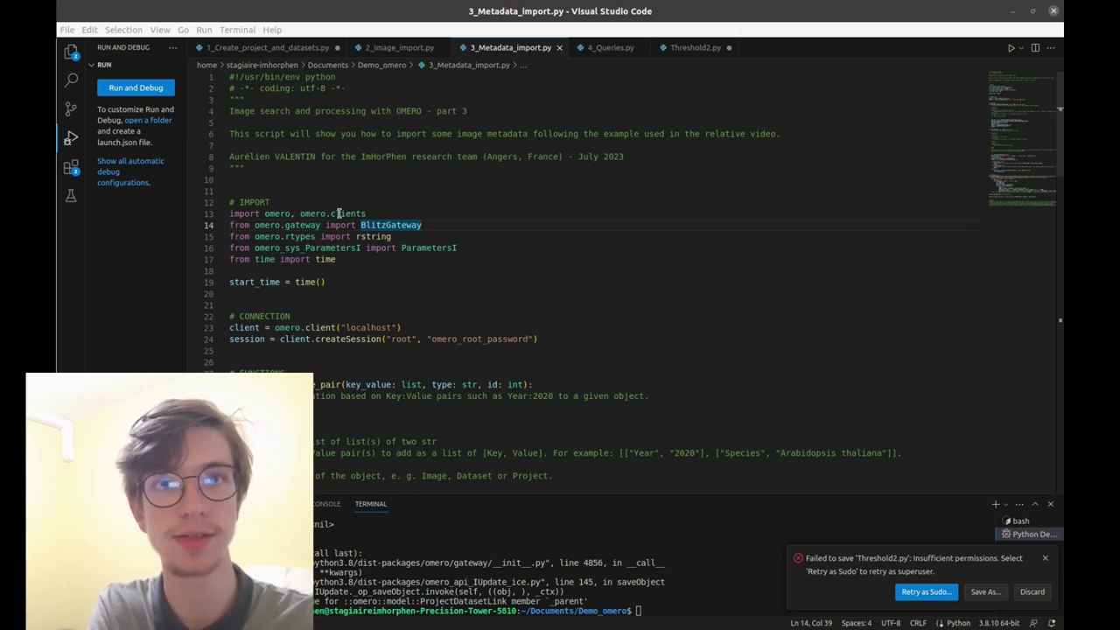
left_click(338, 213)
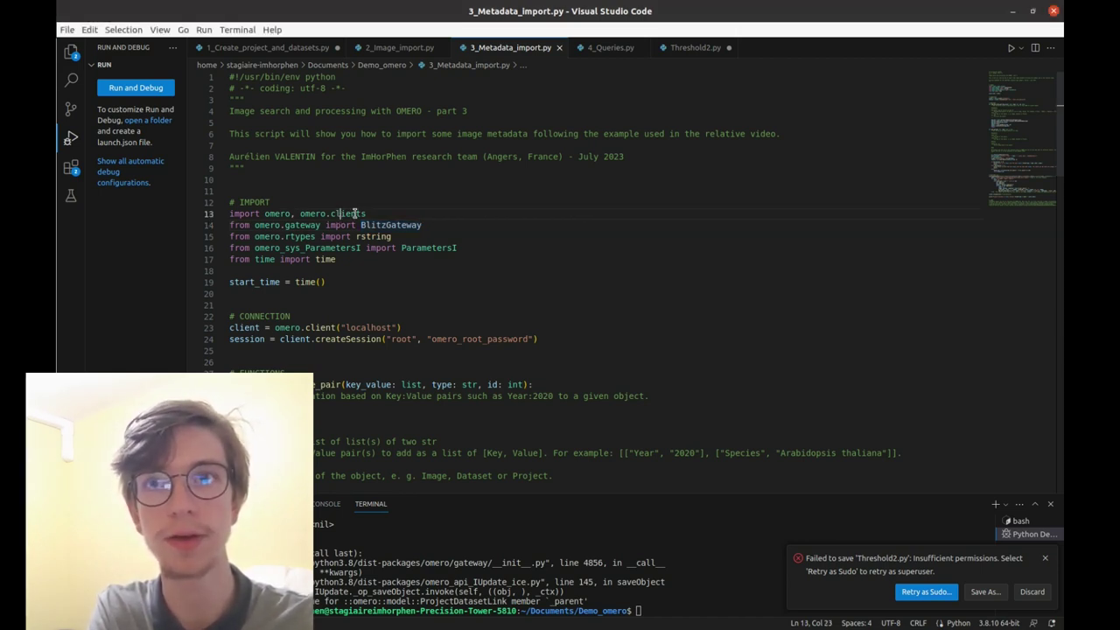
left_click_drag(247, 205, 350, 253)
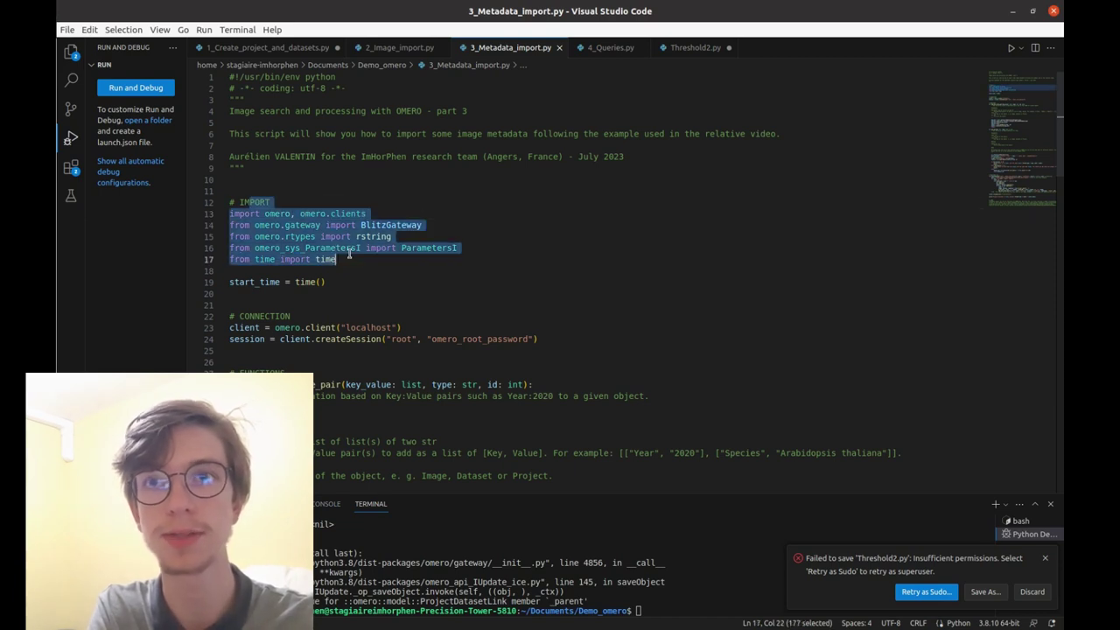
left_click(364, 268)
scroll(348, 271, "down", 1)
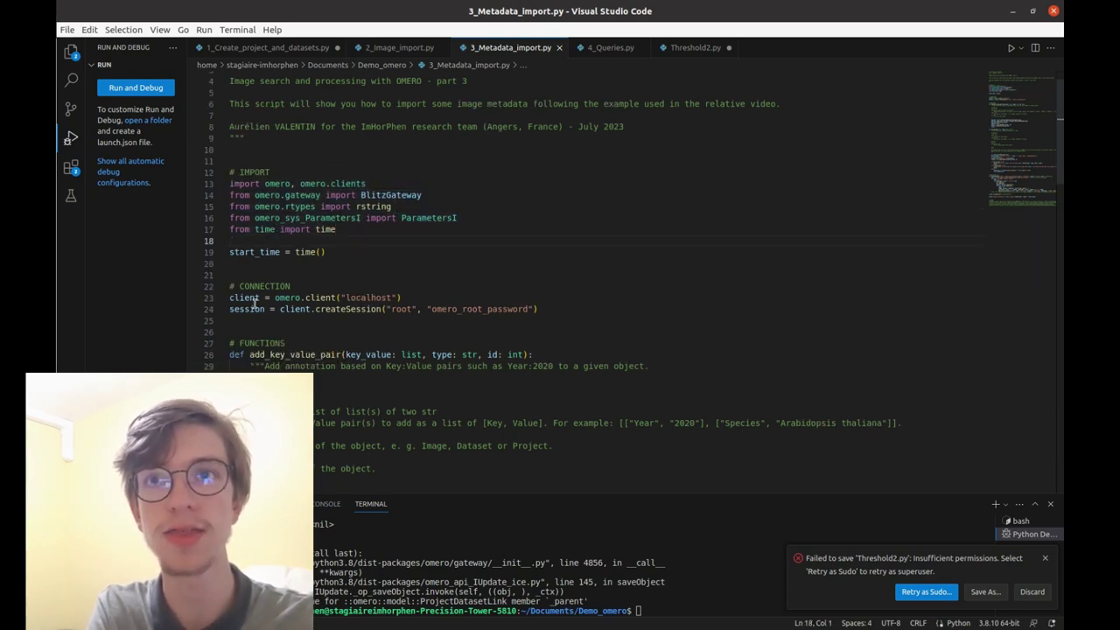
scroll(259, 301, "down", 4)
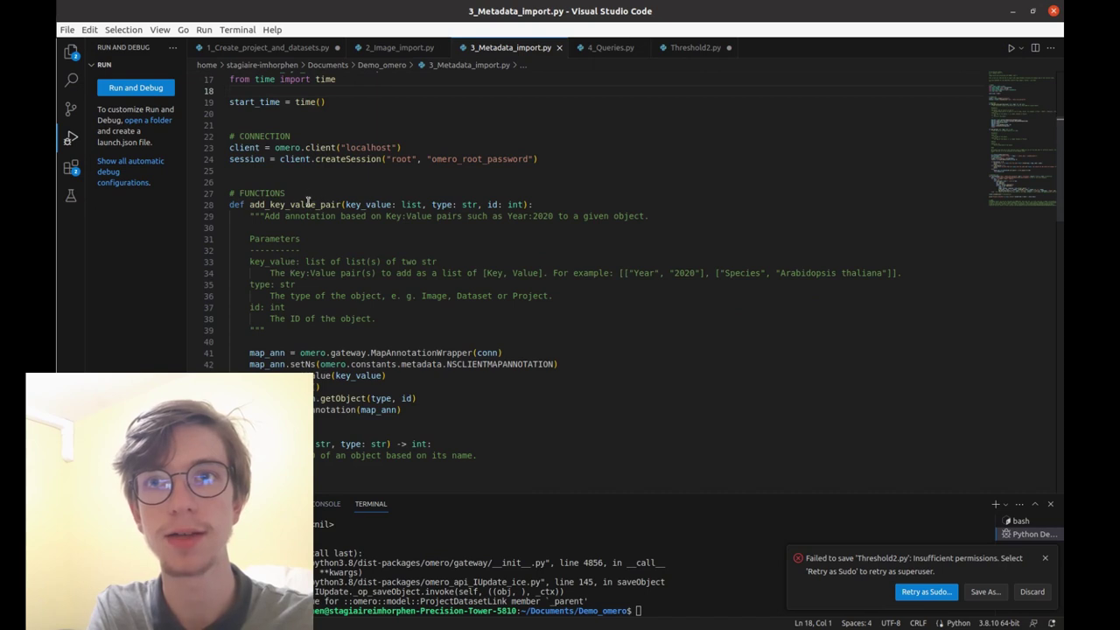
scroll(308, 215, "down", 2)
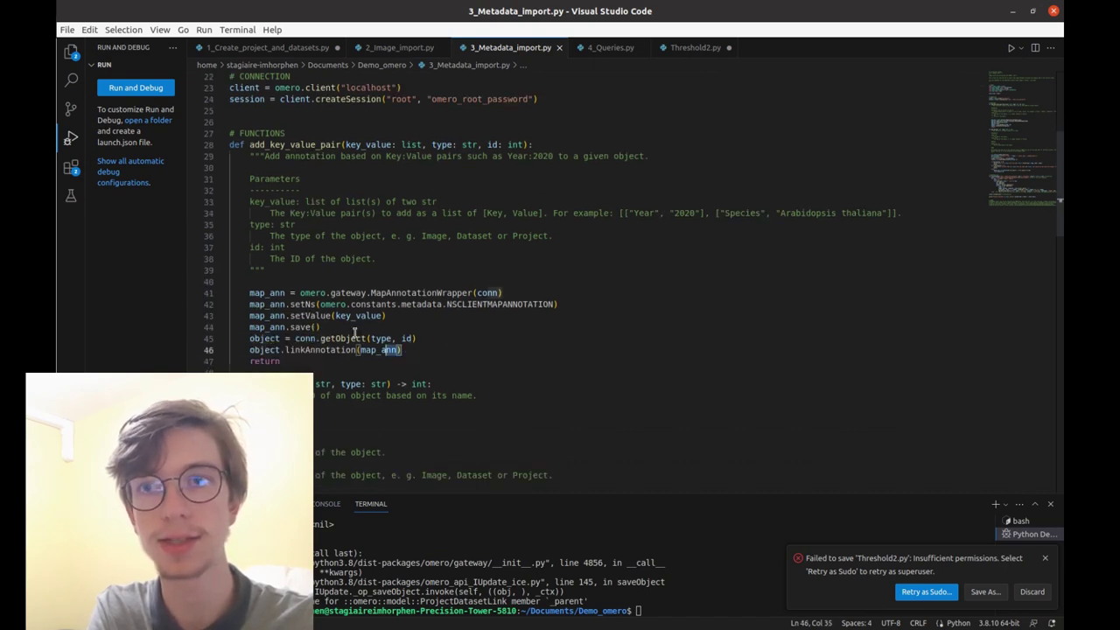
left_click_drag(403, 349, 229, 281)
left_click(435, 342)
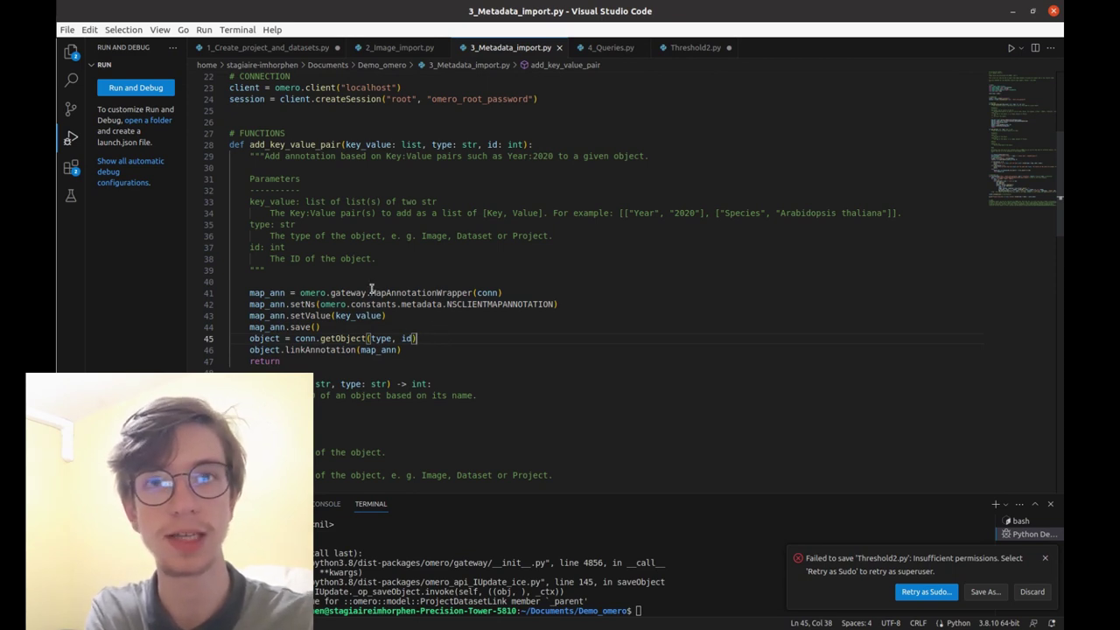
left_click_drag(370, 292, 473, 292)
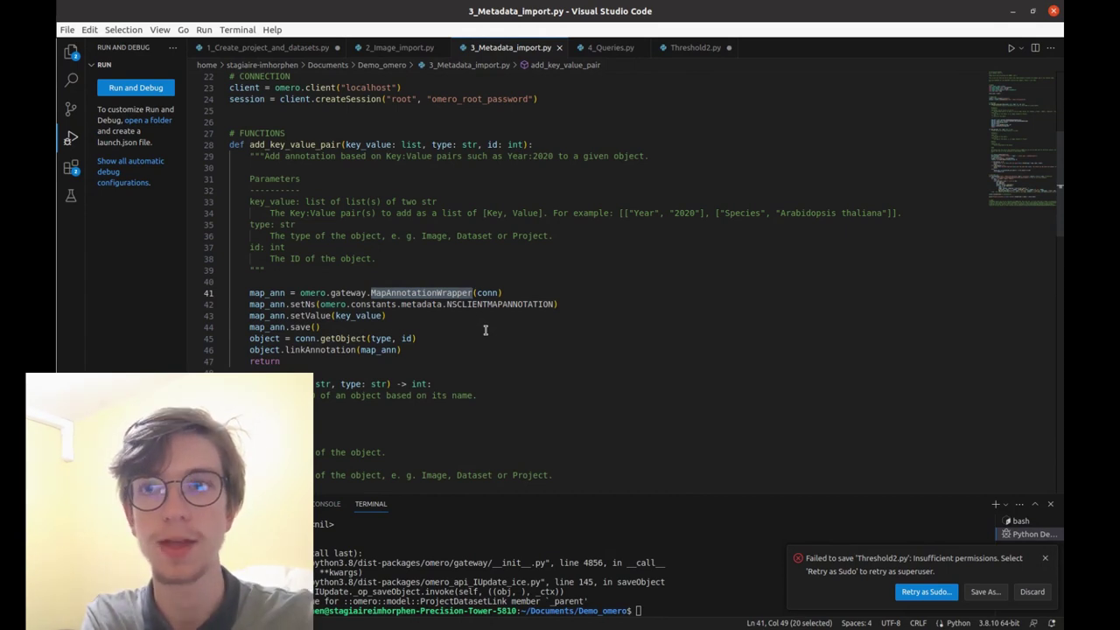
scroll(485, 329, "down", 3)
mouse_move(418, 248)
left_mouse_down()
mouse_move(295, 248)
mouse_move(399, 260)
left_mouse_up()
left_click(279, 259)
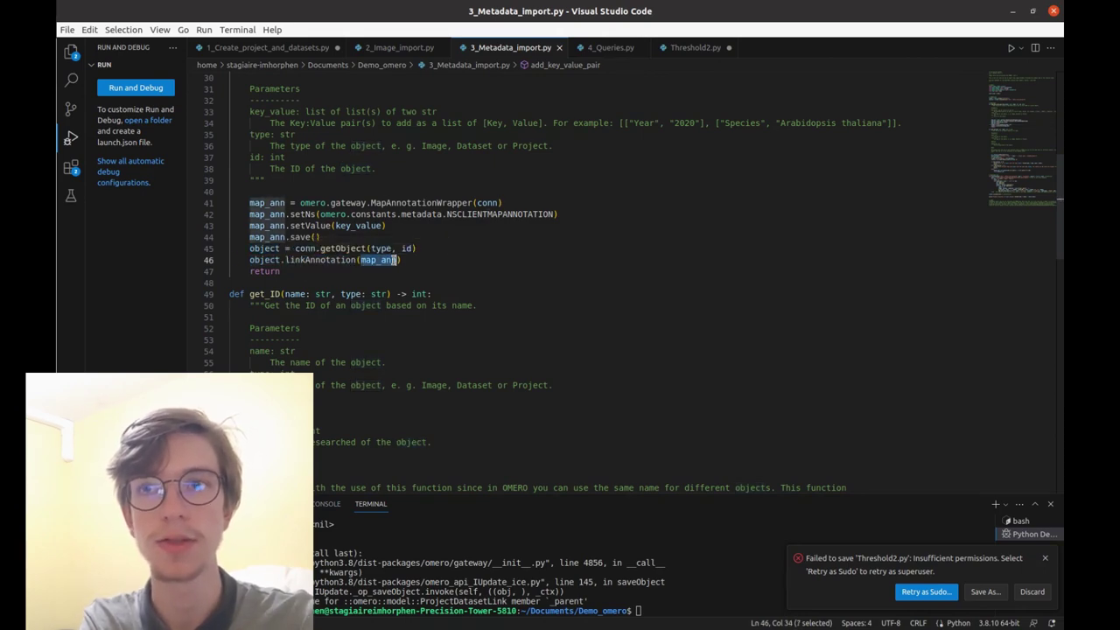
left_click(421, 248)
scroll(385, 289, "up", 5)
scroll(383, 271, "down", 13)
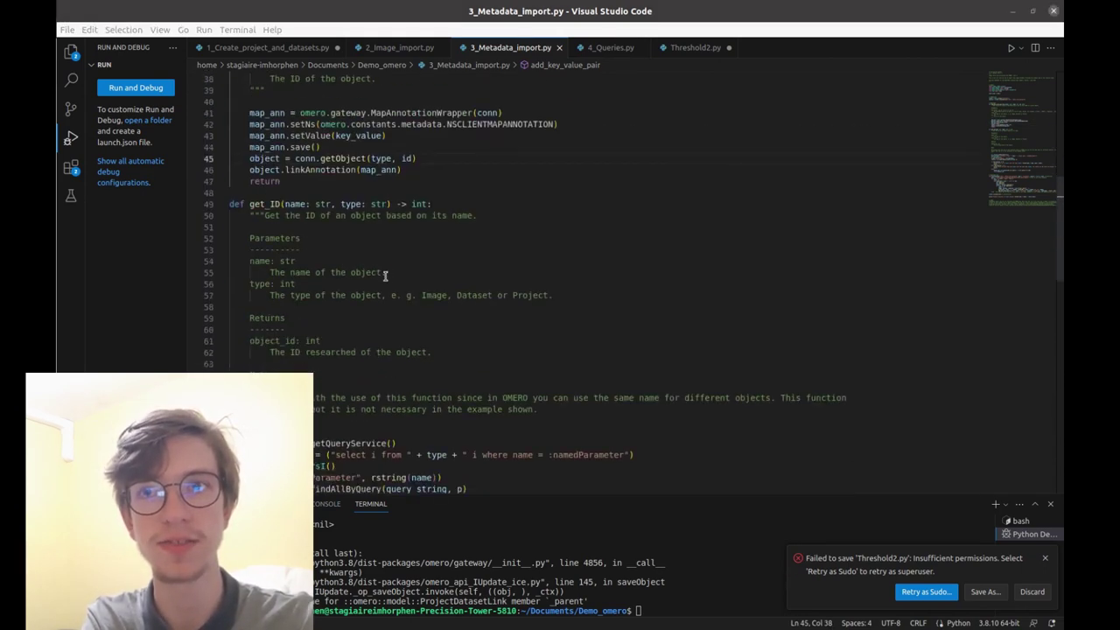
scroll(385, 266, "down", 6)
left_click_drag(290, 349, 432, 349)
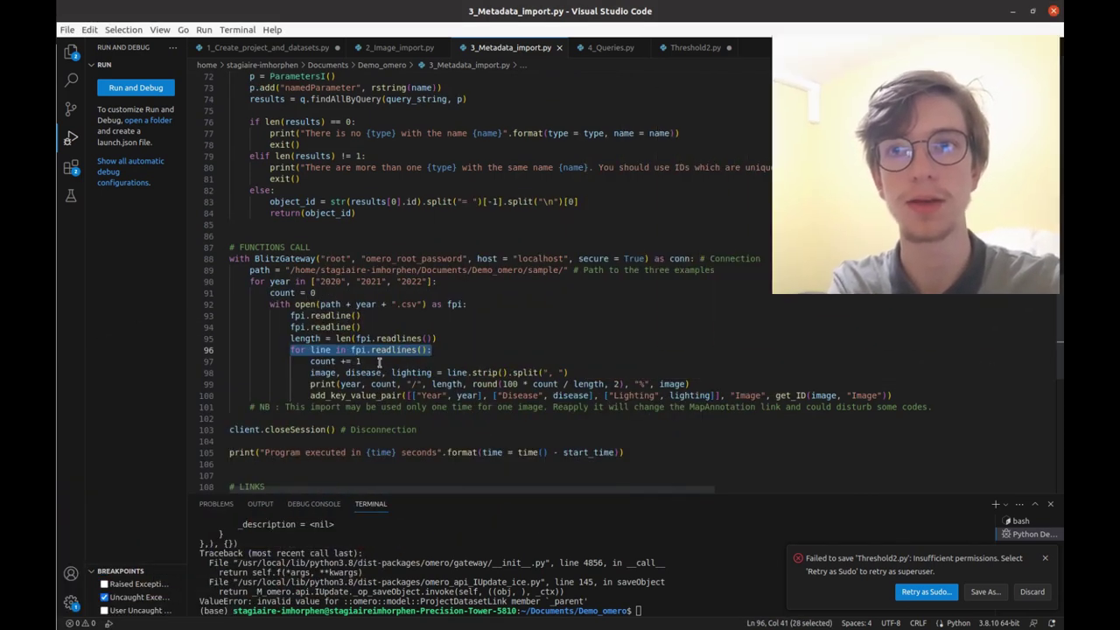
left_click_drag(313, 394, 450, 395)
left_click(424, 396)
double_click(468, 396)
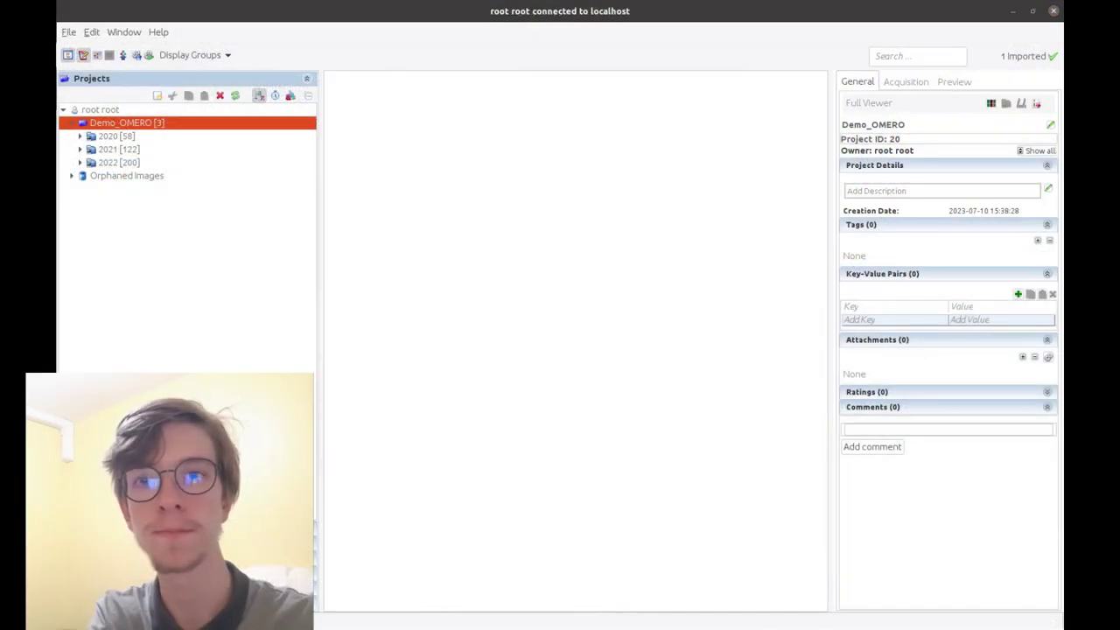
Open 1.png in dataset 2020 and review its Year, Disease and Lighting key-value pairs
left_click(81, 137)
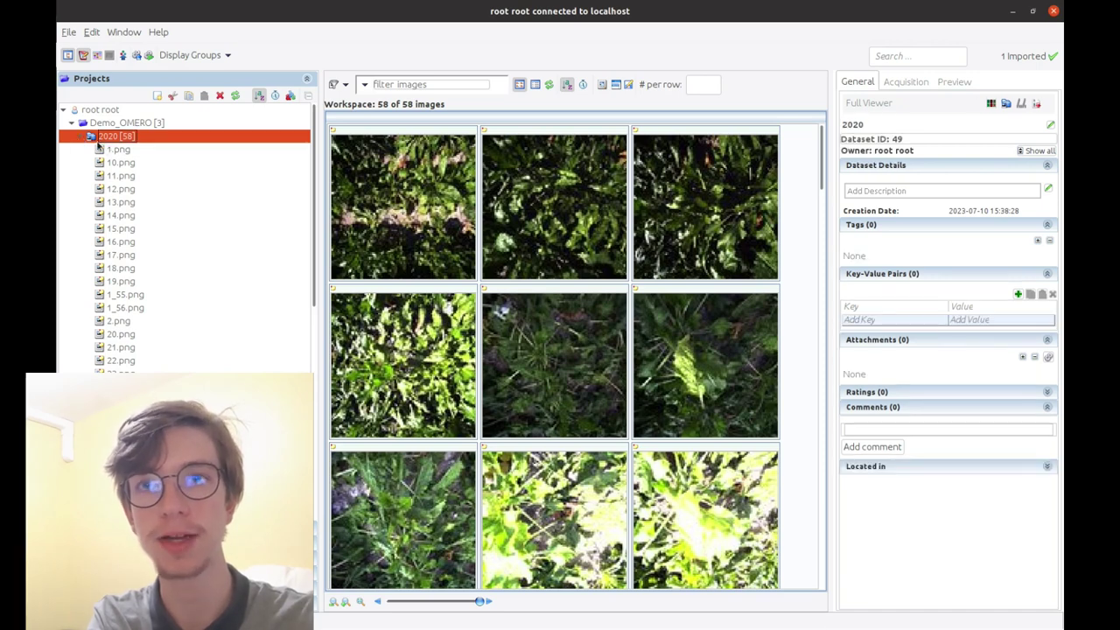
left_click(119, 149)
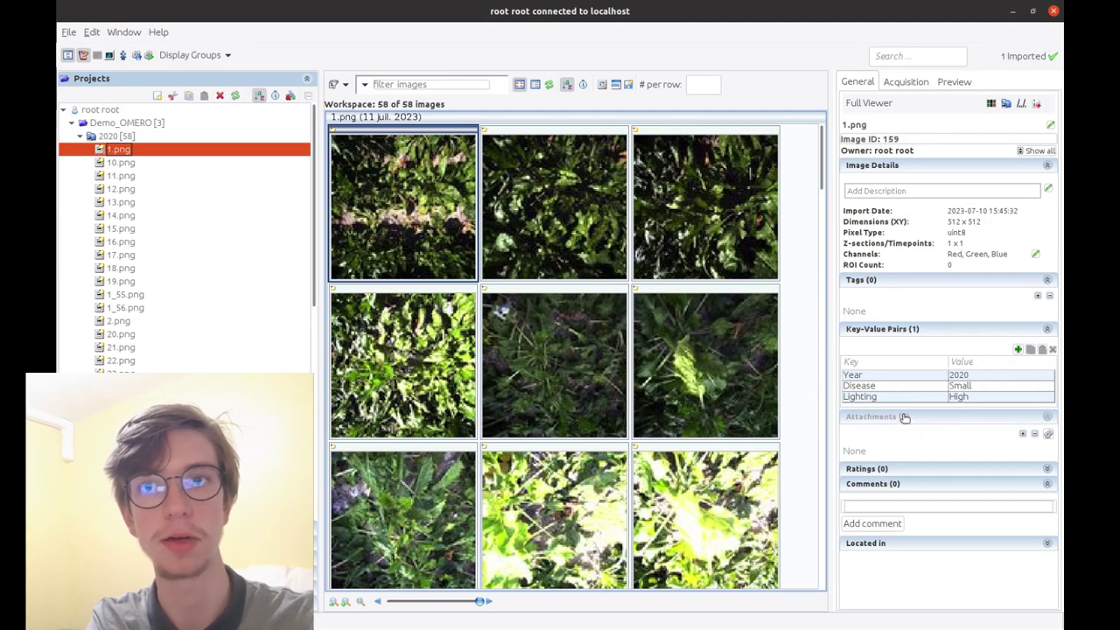
left_click(871, 377)
key("Down")
key("Down")
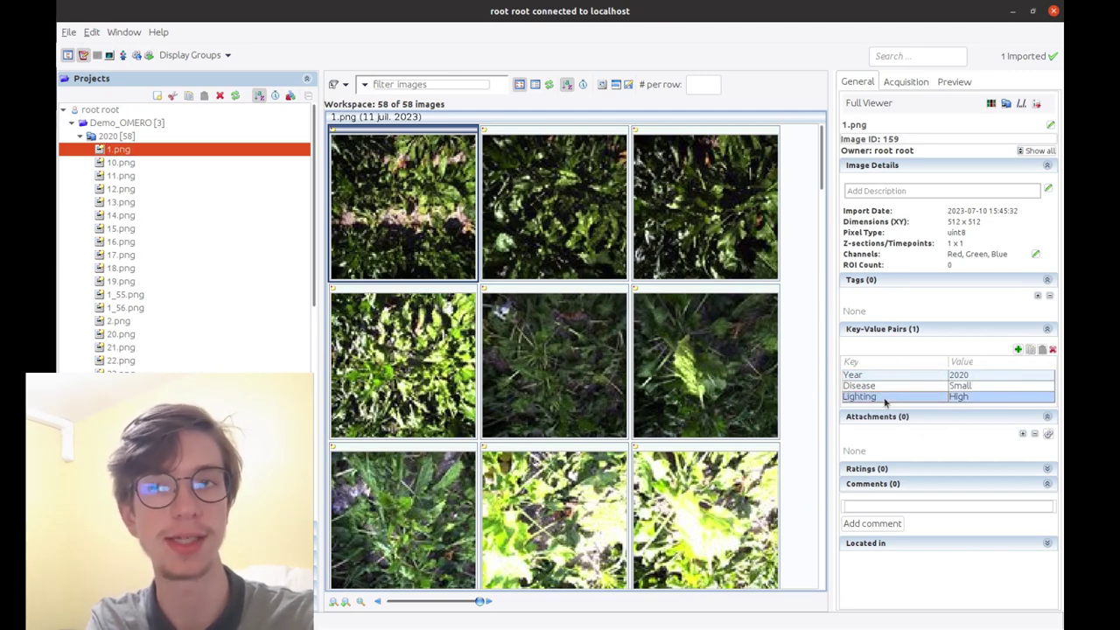
left_click(891, 375)
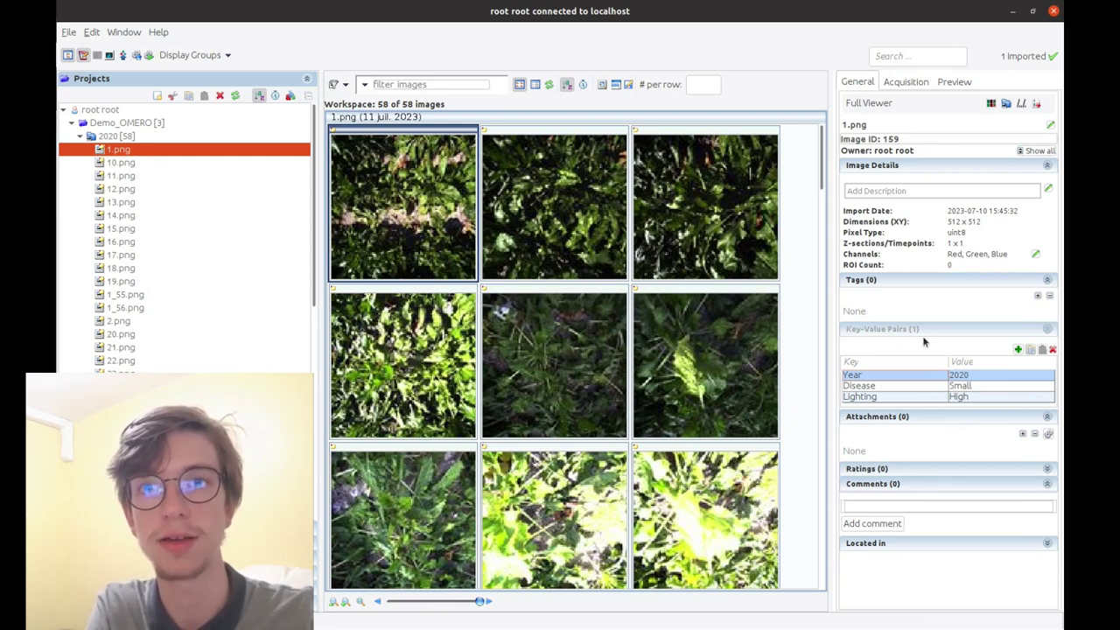
Delete the empty key-value row from 1.png and collapse the 2020 dataset
left_click(1017, 349)
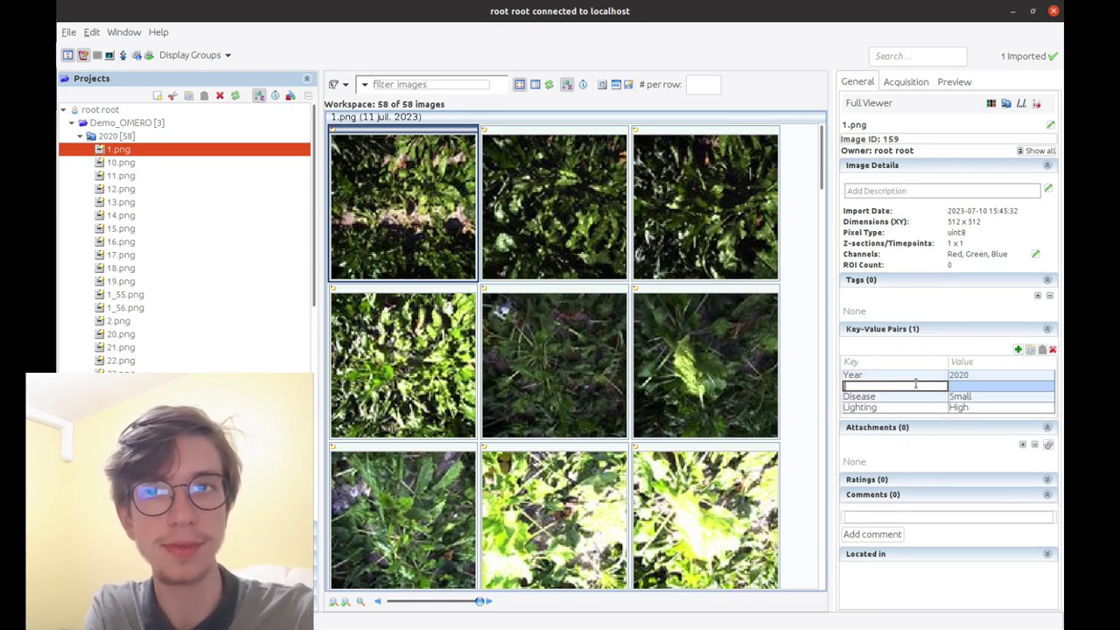
left_click(962, 384)
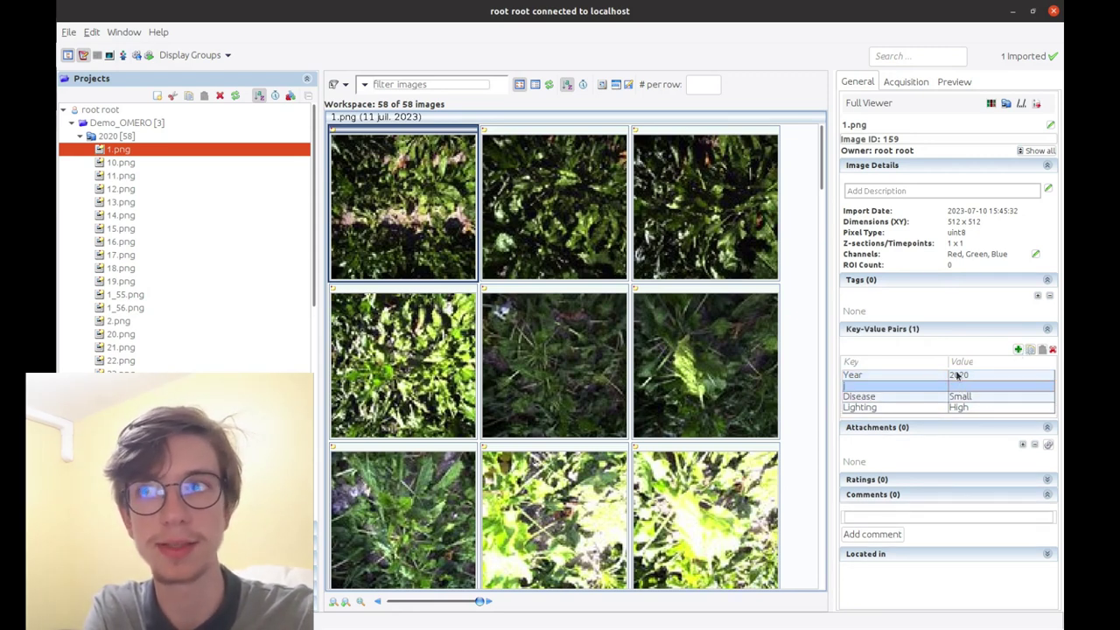
left_click(1052, 349)
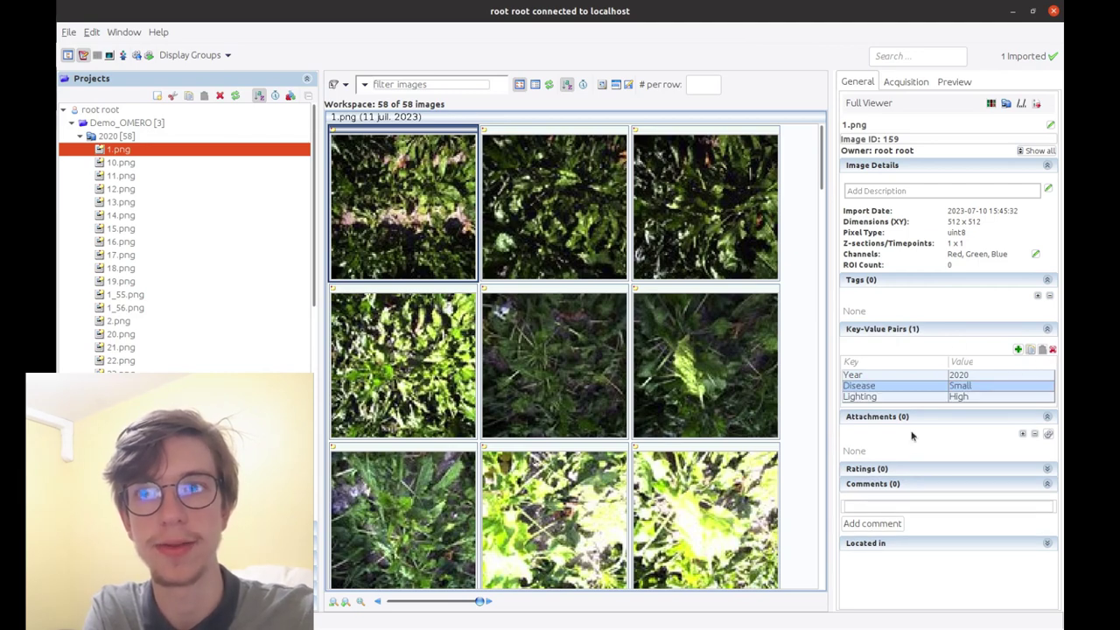
left_click(80, 137)
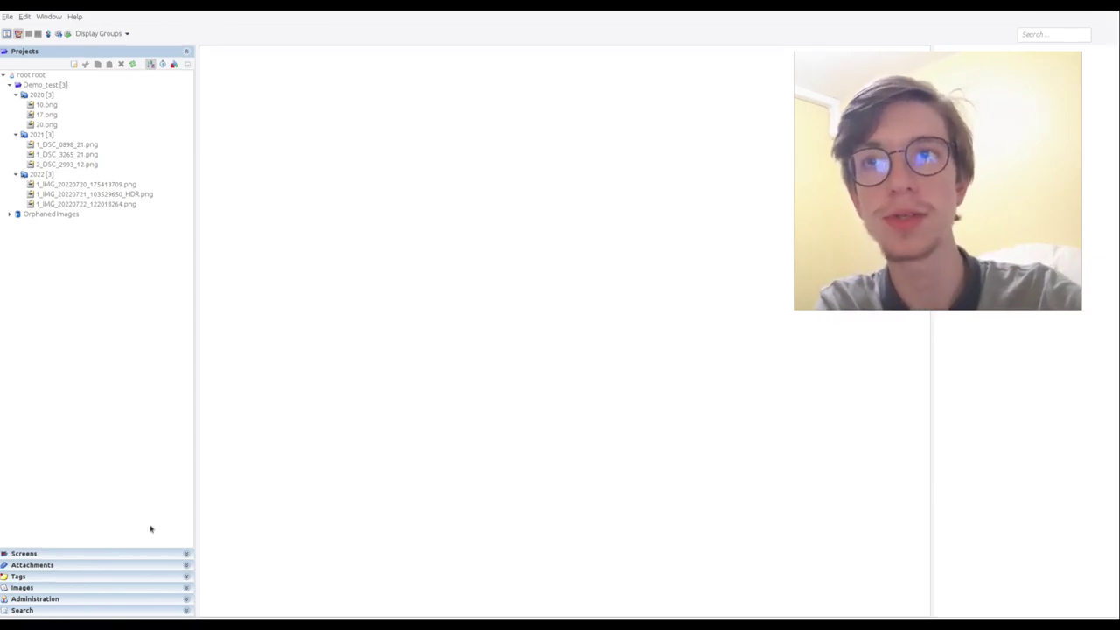
In the Search panel, replace the Lighting:Low query with Year:2020 AND Disease:Small
left_click_drag(84, 610, 42, 103)
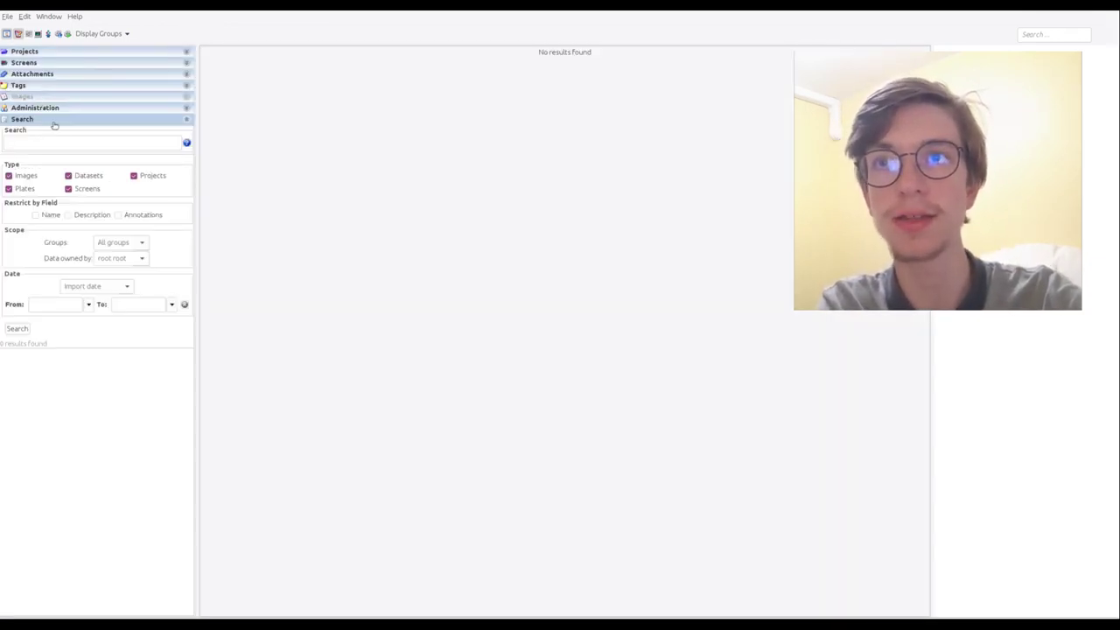
type("Lighting:Low")
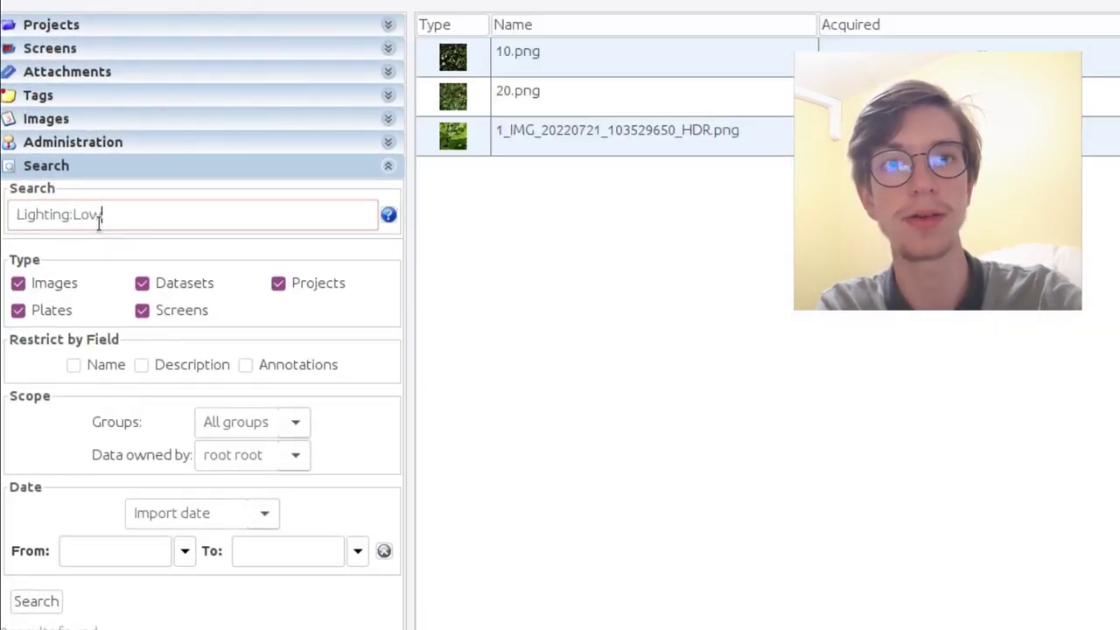
left_click_drag(107, 217, 12, 220)
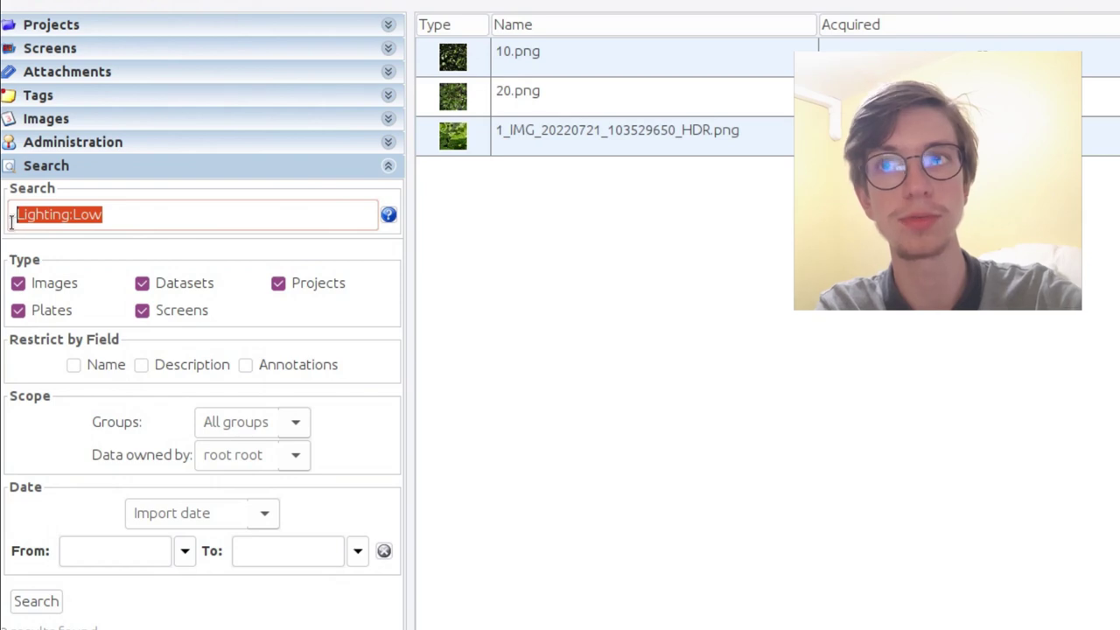
type("Year:202")
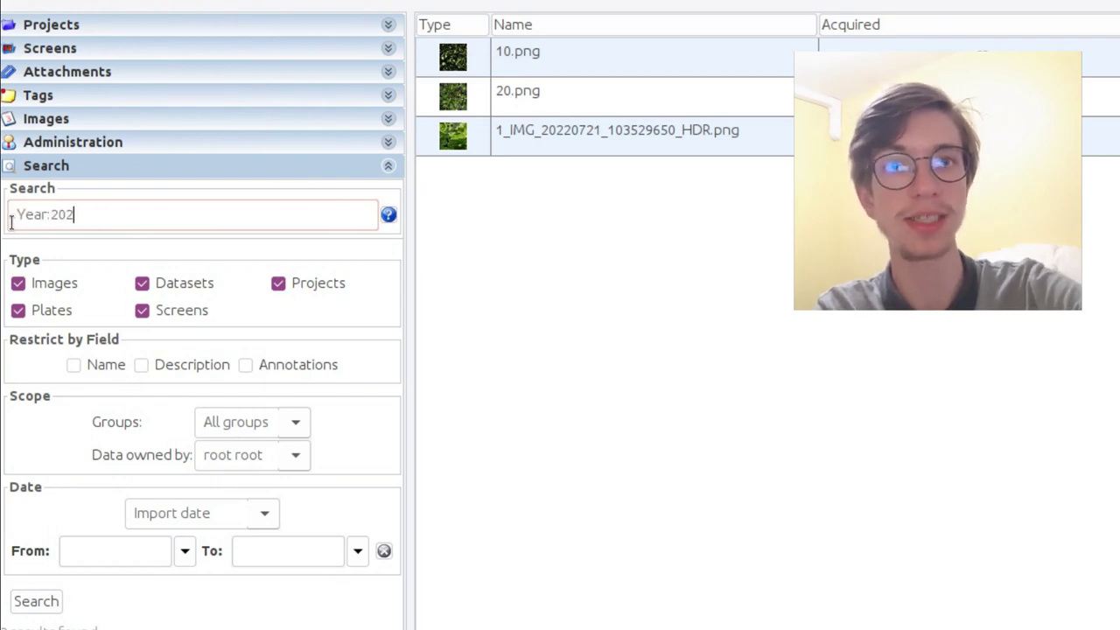
type("0")
type(" AND Disease:")
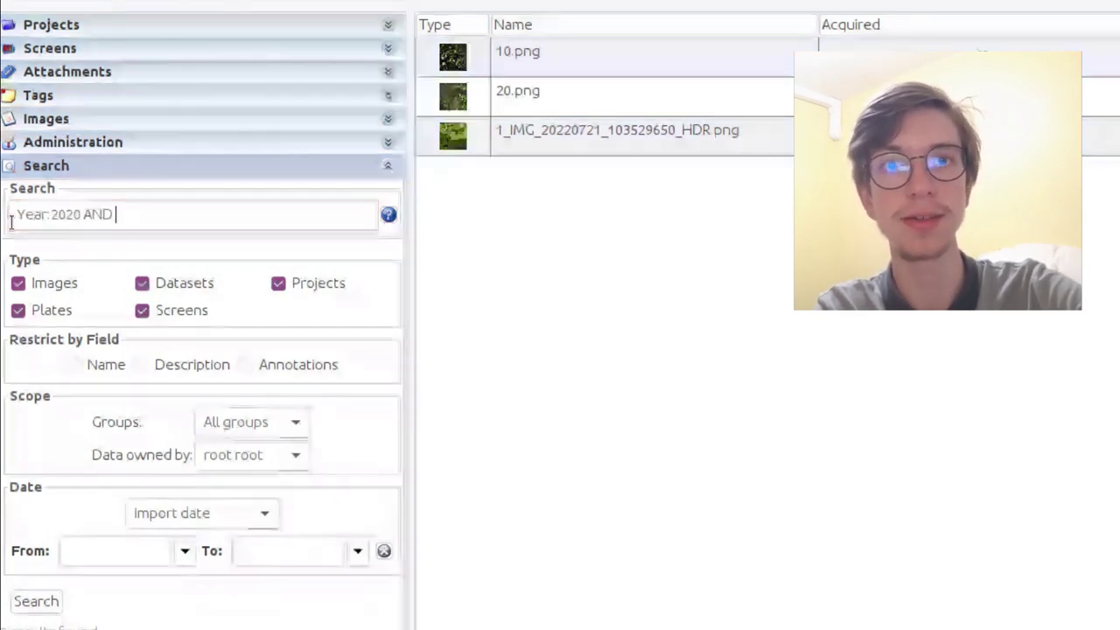
type("Small")
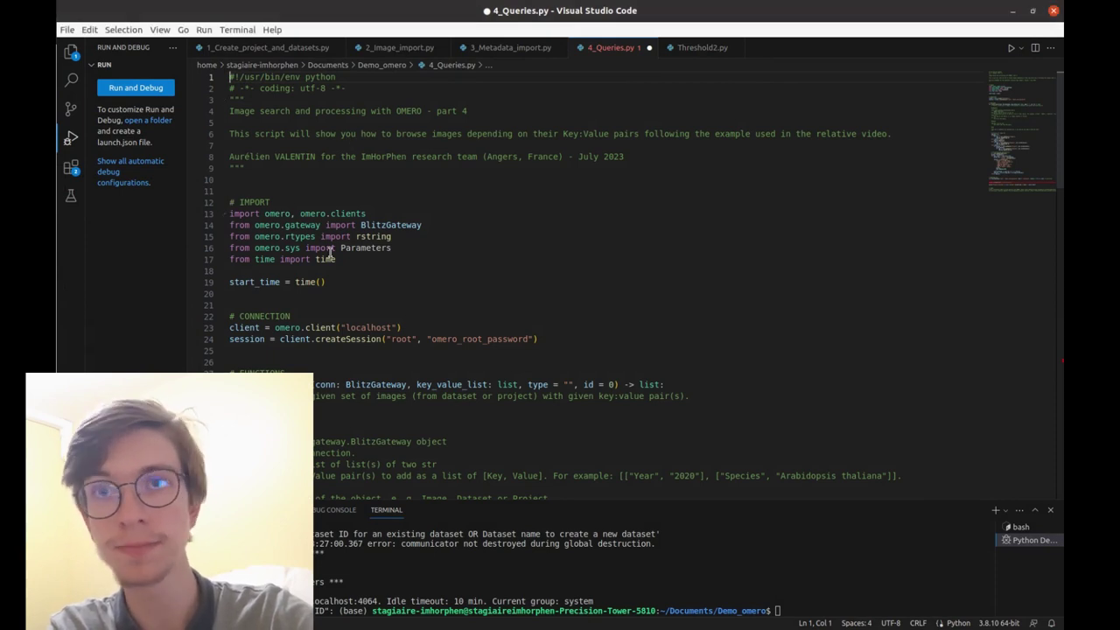
Highlight the import lines and the filter_by_kv function name in 4_Queries.py
left_click_drag(335, 260, 229, 202)
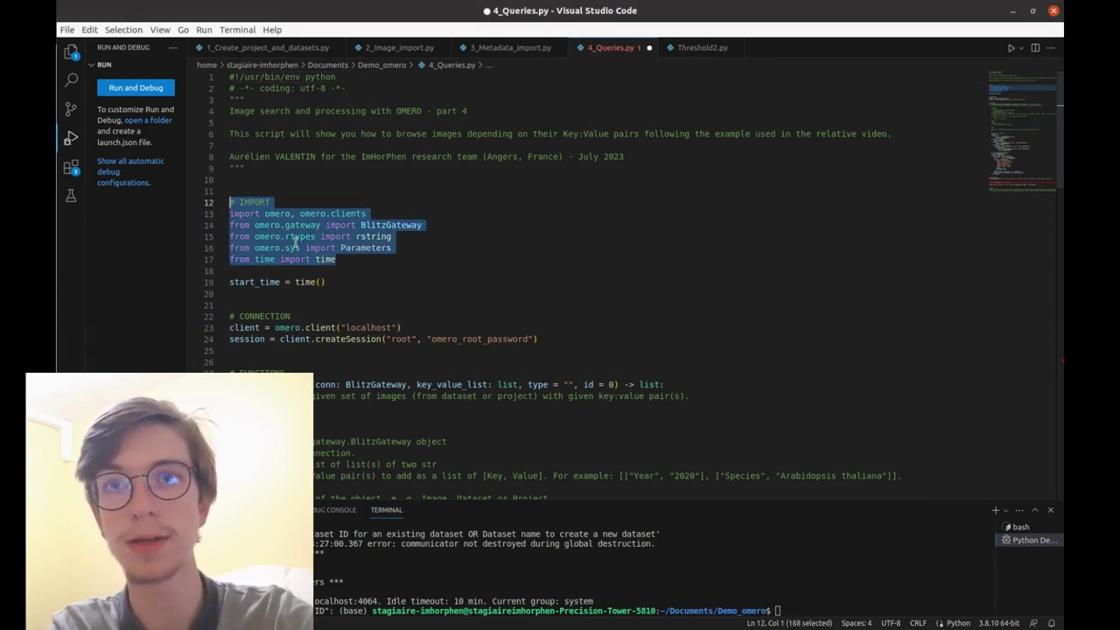
left_click(300, 247)
scroll(253, 349, "down", 1)
left_click_drag(250, 354, 315, 355)
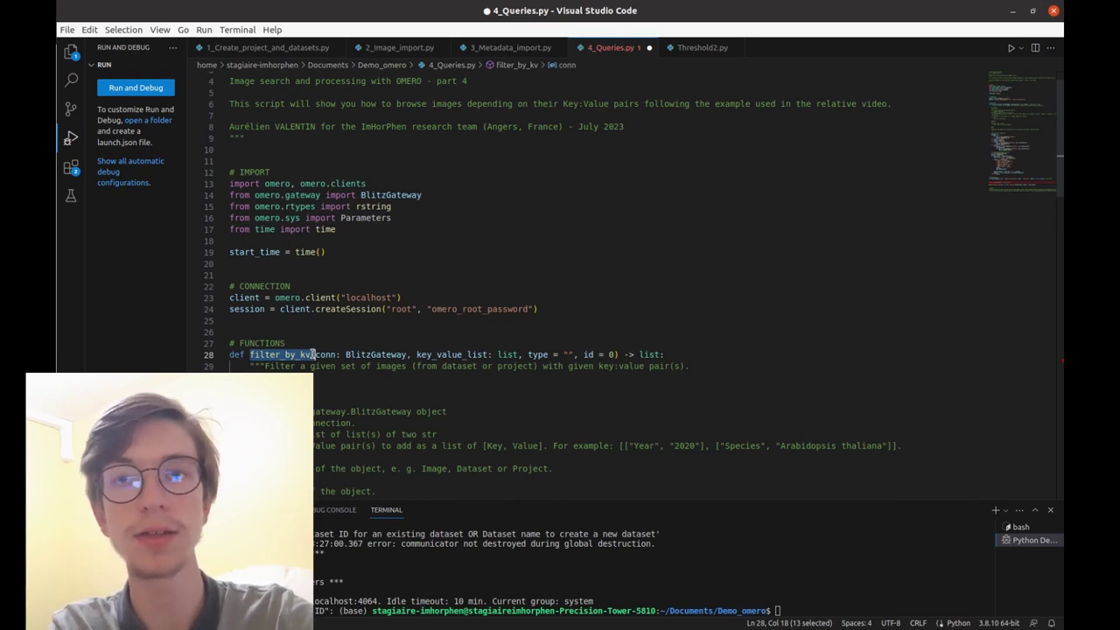
left_click(332, 355)
Highlight the image-ID collection code and the HQL query inside q.projection
scroll(325, 353, "down", 1)
scroll(324, 353, "down", 10)
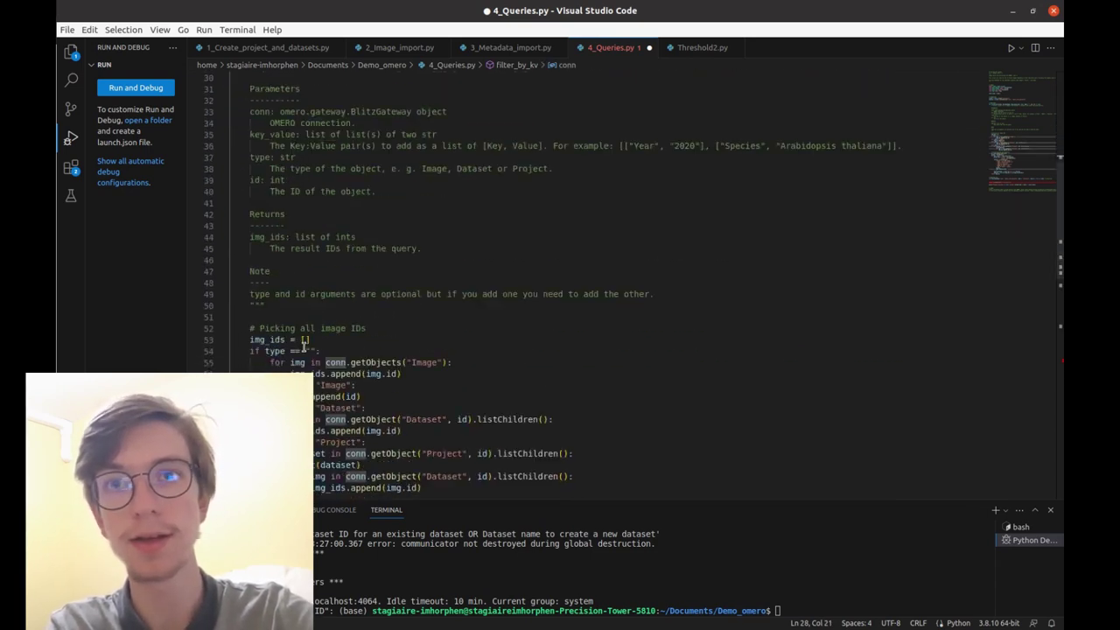
left_click_drag(250, 238, 441, 409)
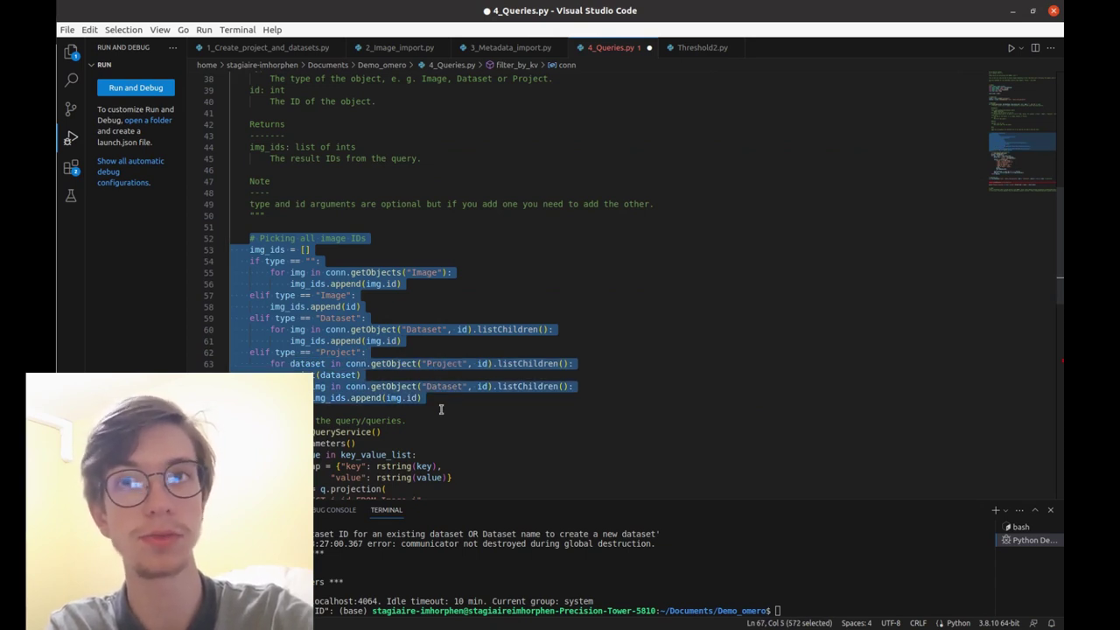
left_click(413, 409)
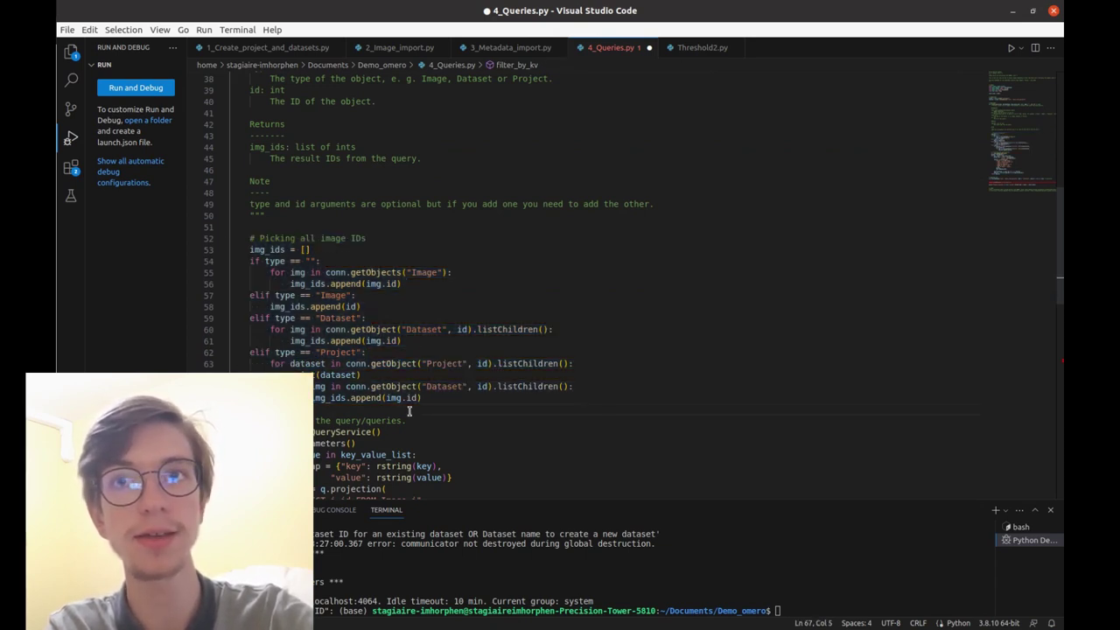
scroll(414, 409, "down", 6)
left_click_drag(249, 206, 490, 410)
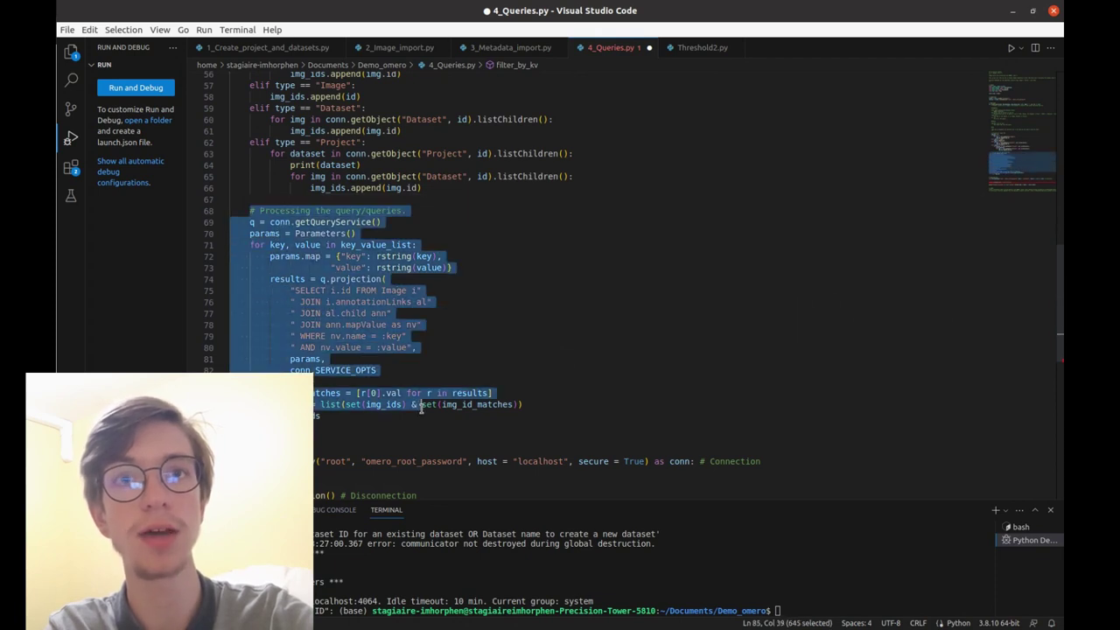
left_click_drag(417, 347, 189, 283)
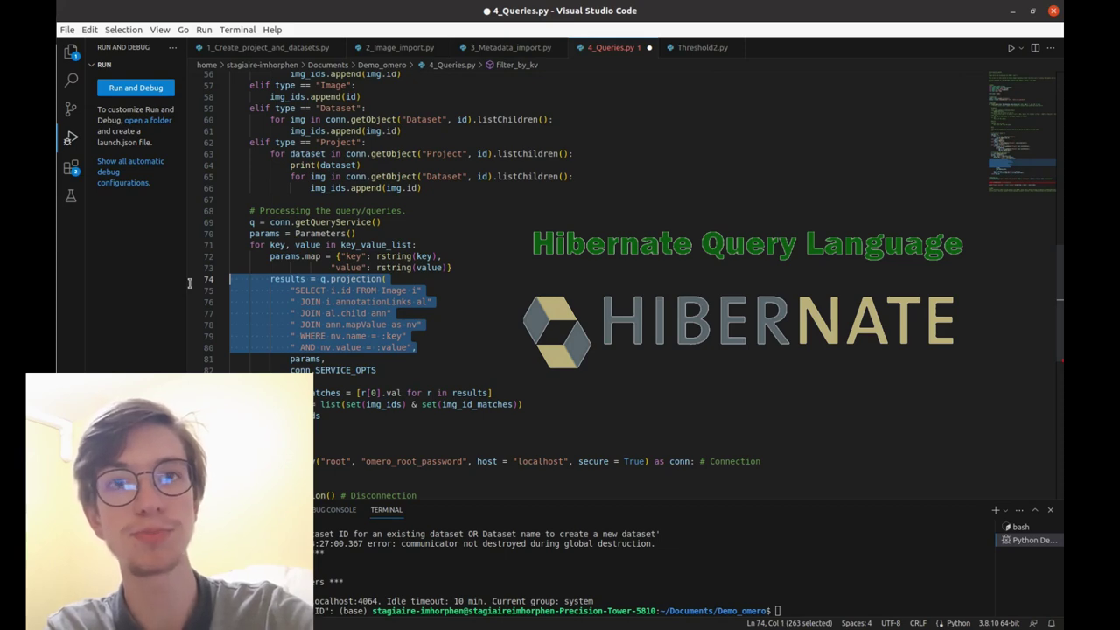
Add result = filter_by_kv(conn, [["Disease", "Big"], ["Lighting", "Medium"]]) to the connection block
scroll(307, 315, "down", 4)
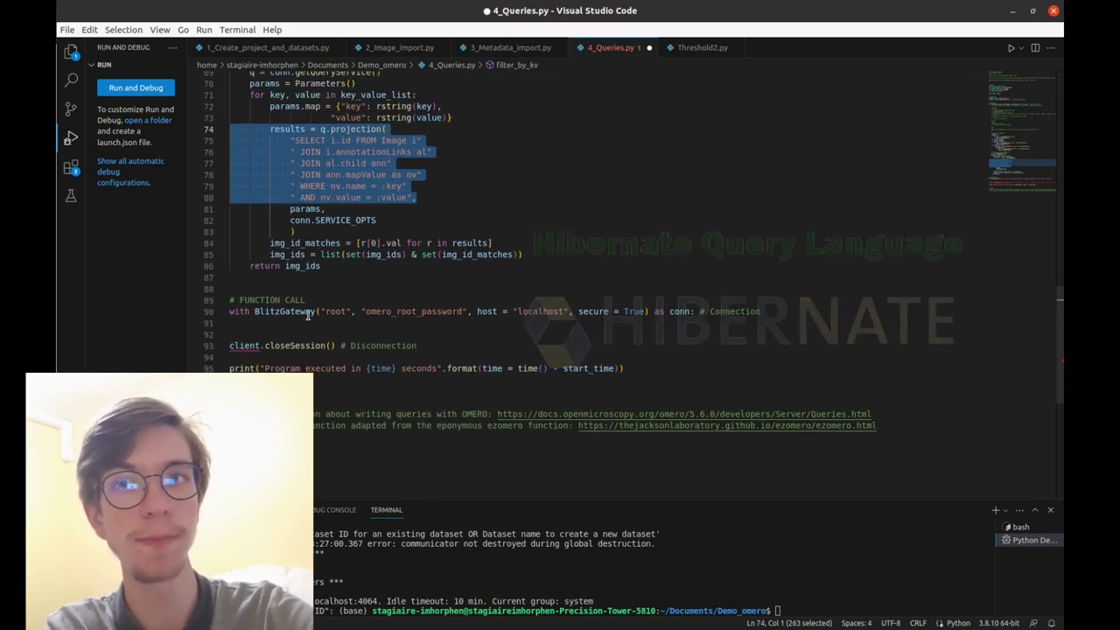
left_click(293, 324)
type("result")
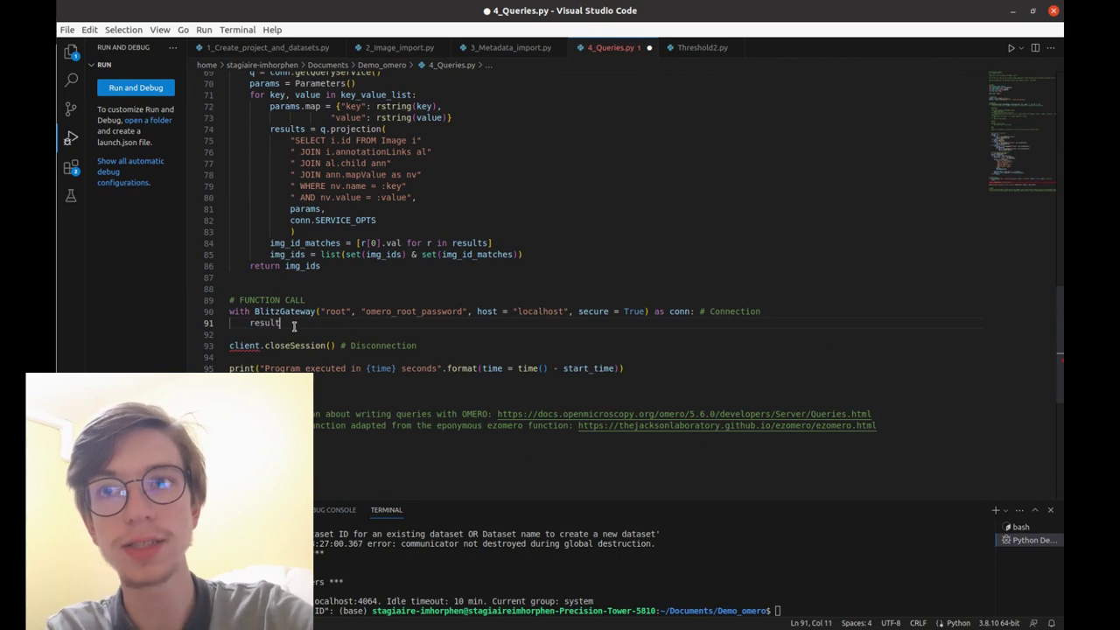
type(" = filt")
key("Down")
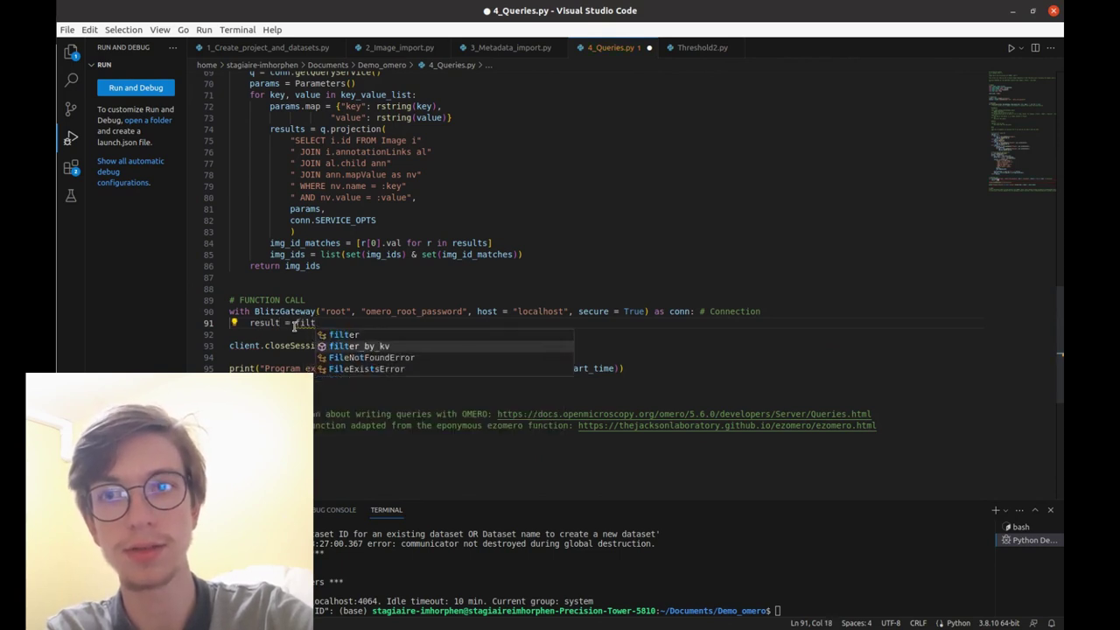
key("Return")
type("(conn")
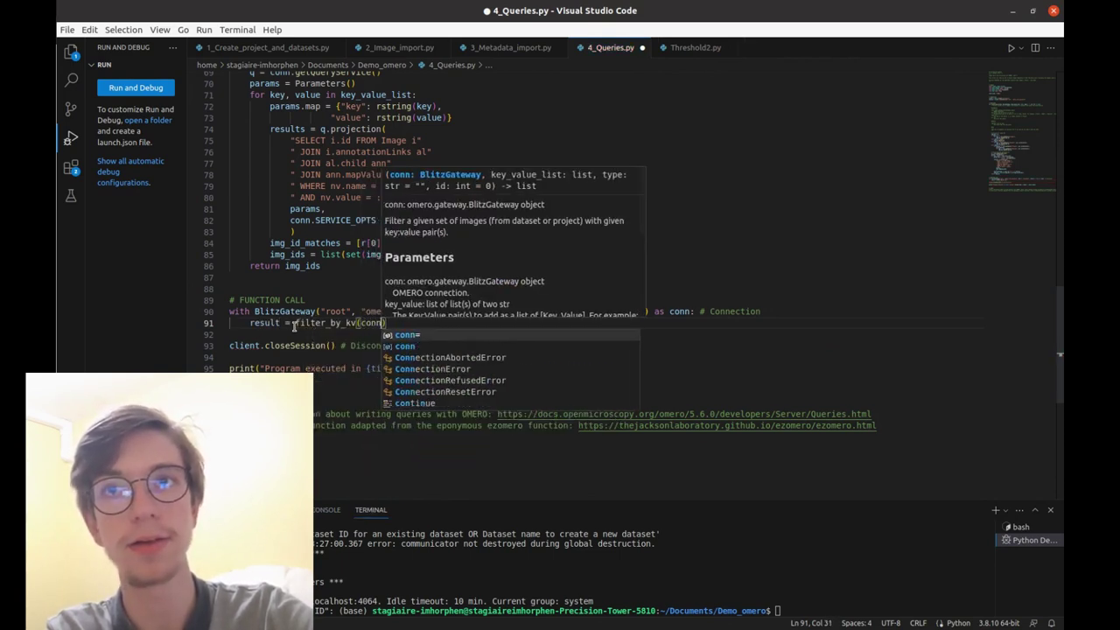
type(", ")
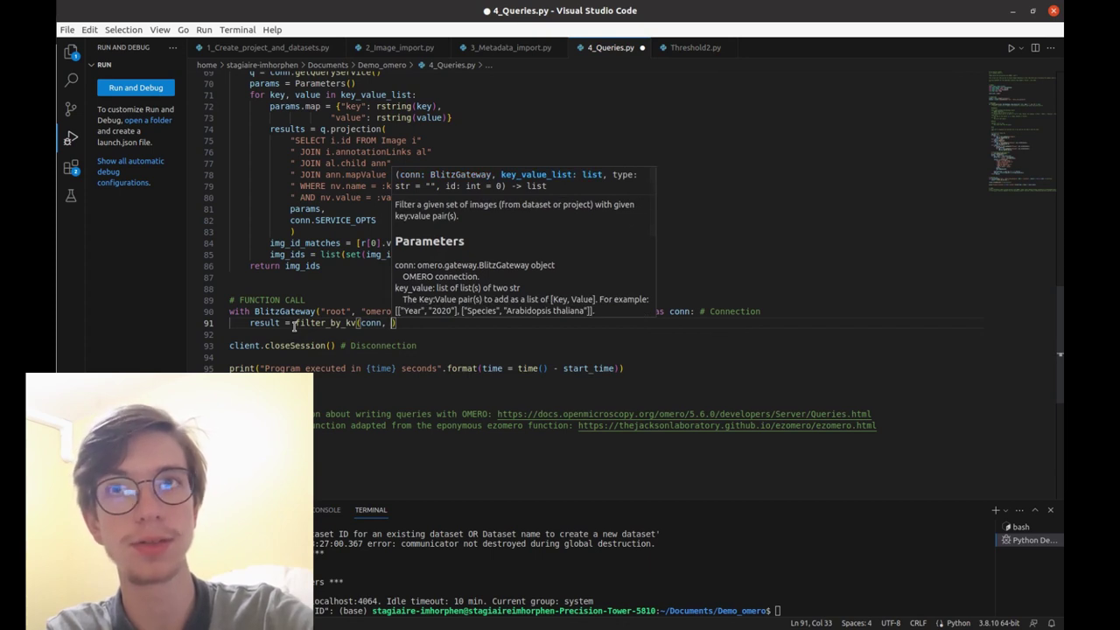
type("[[")
type("\"Disease\"")
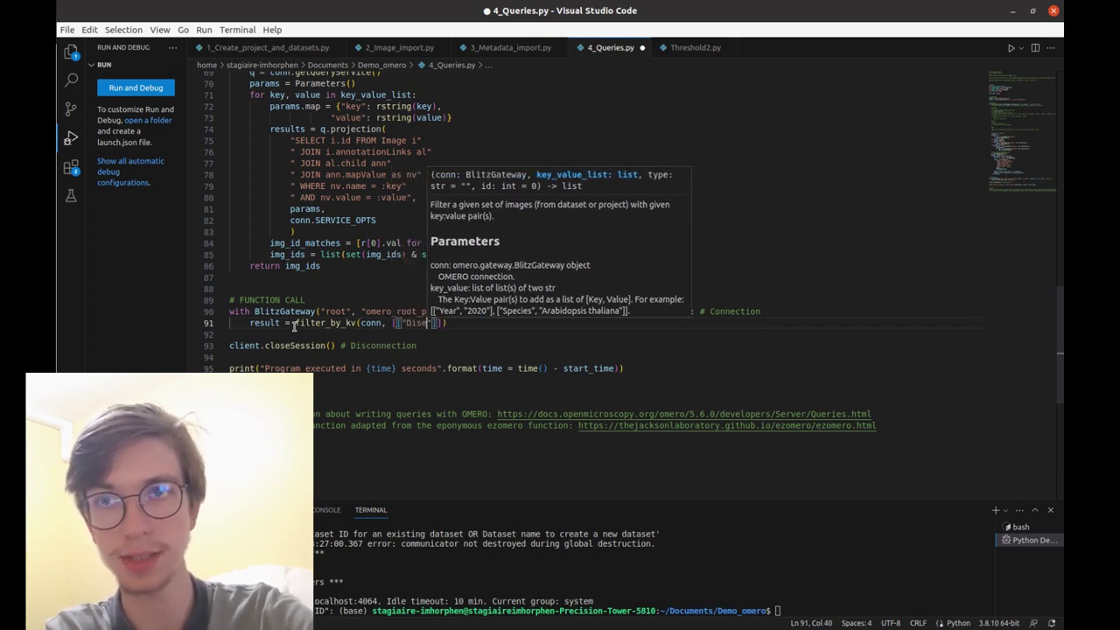
type(", \"")
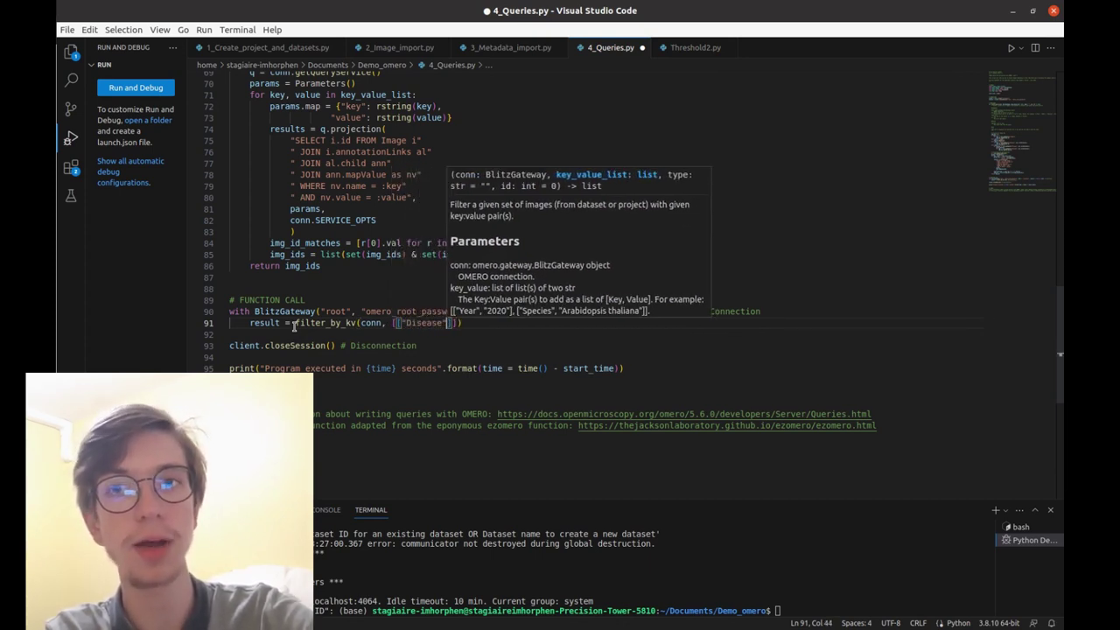
type("Bi")
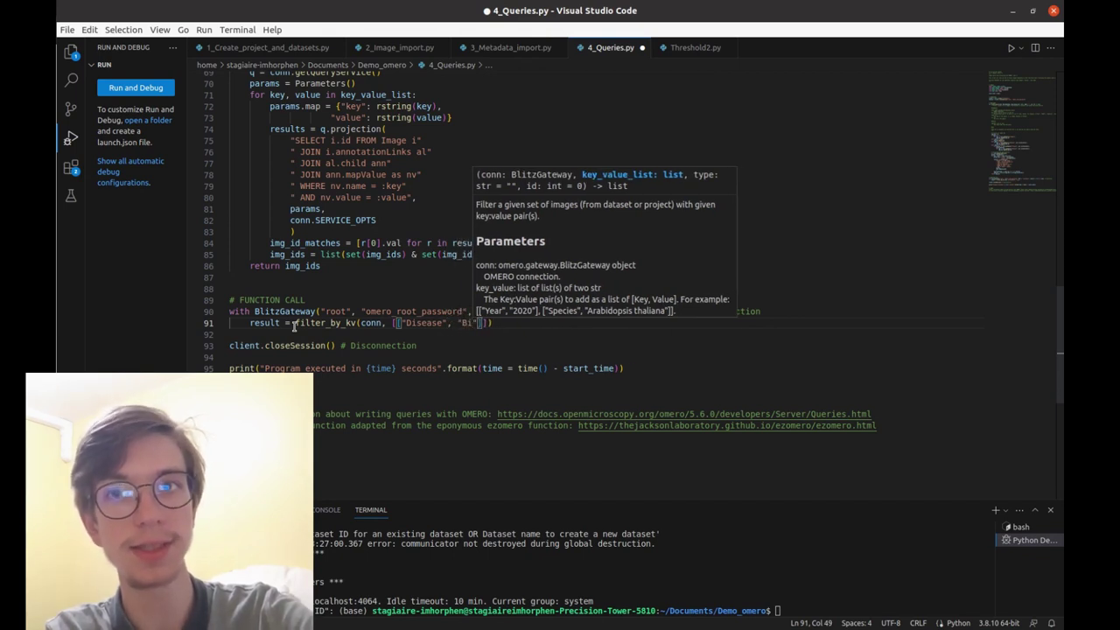
type("g\"], [")
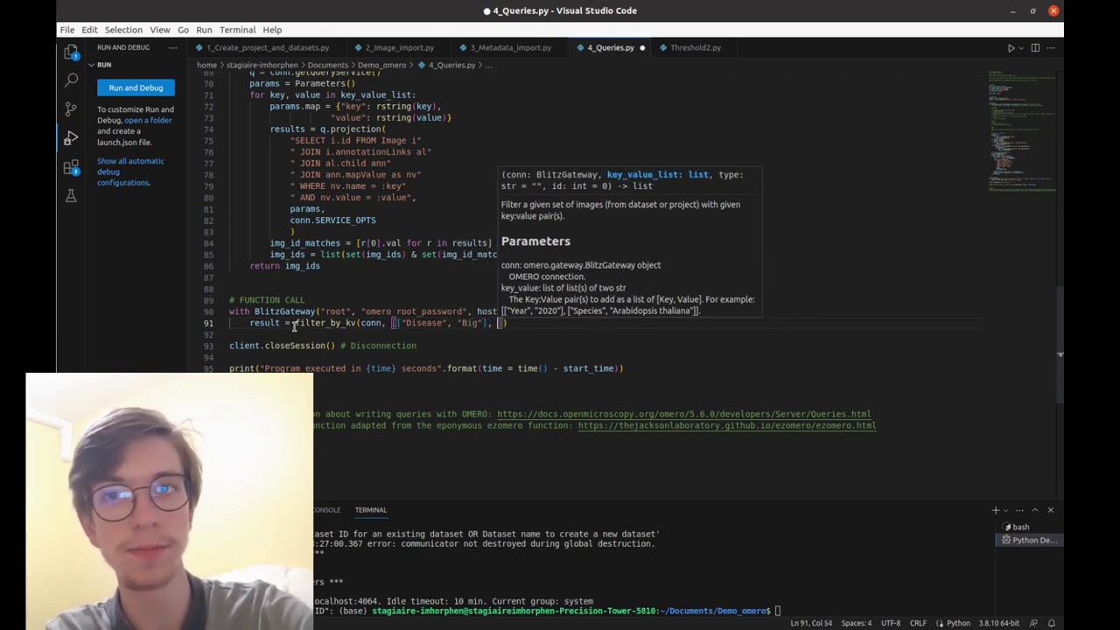
type("[")
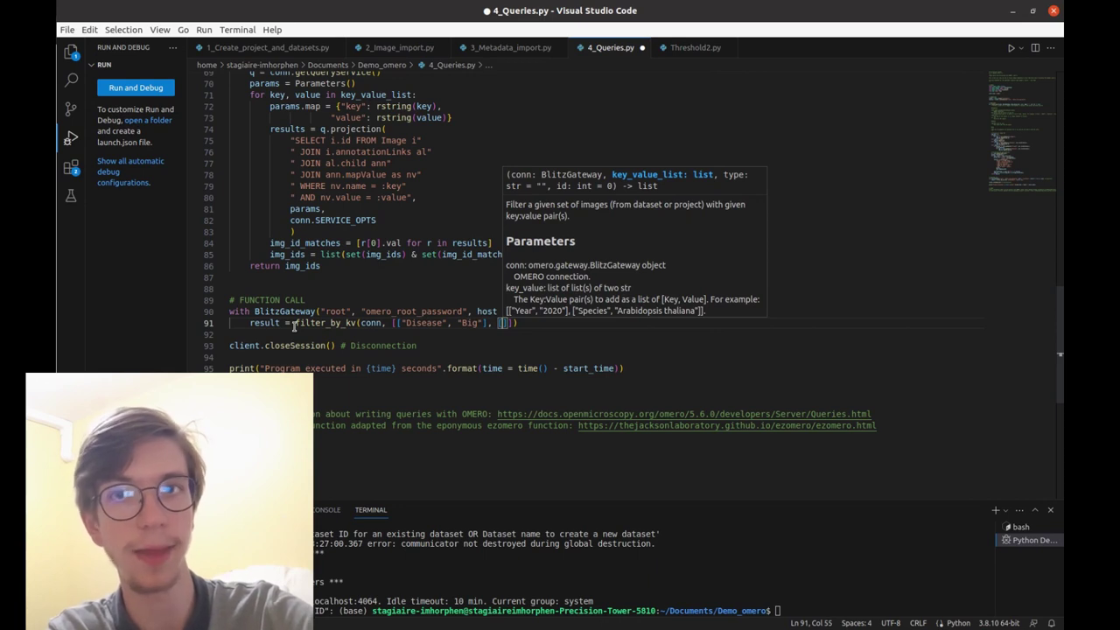
type("\"Lighting")
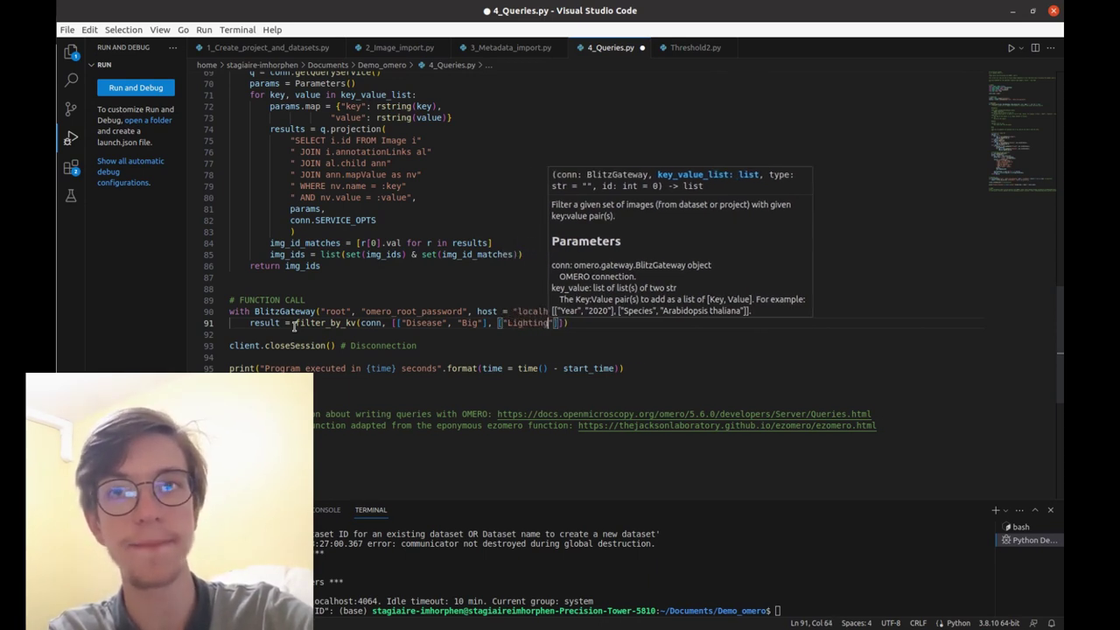
type("\", \"Med")
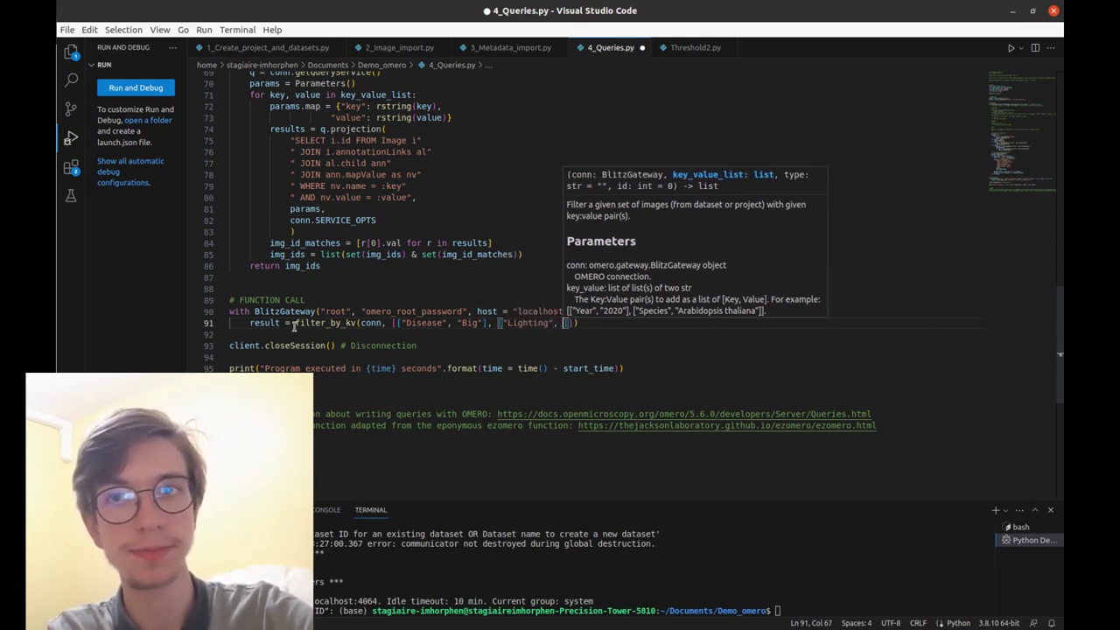
type("ium")
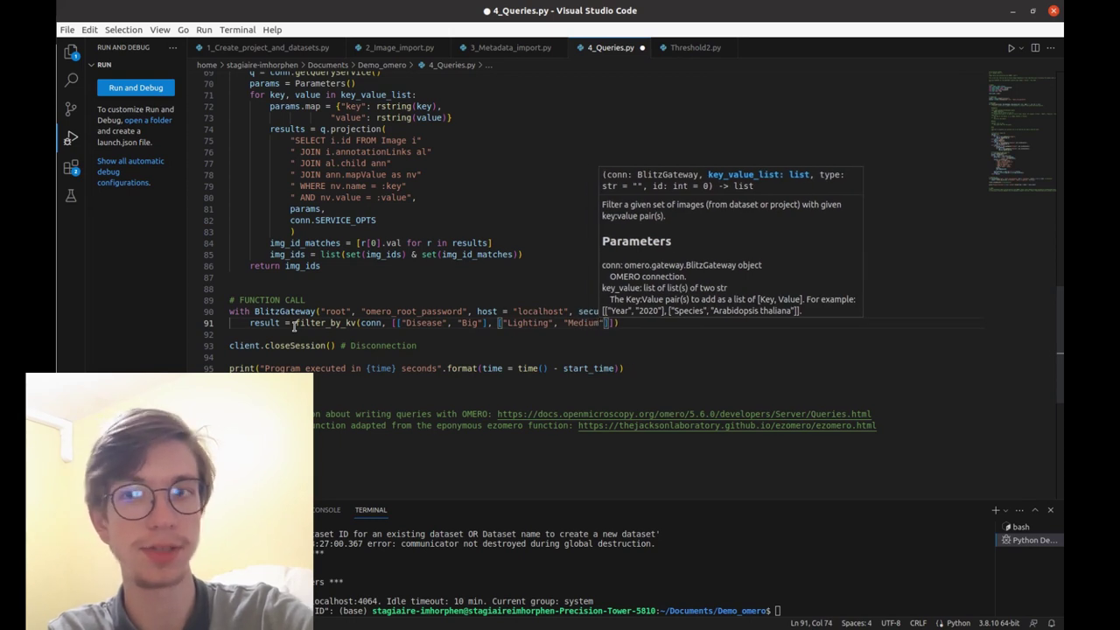
key("End")
key("Return")
Add print(result), run the script with F5, and inspect the printed image IDs
key("F5")
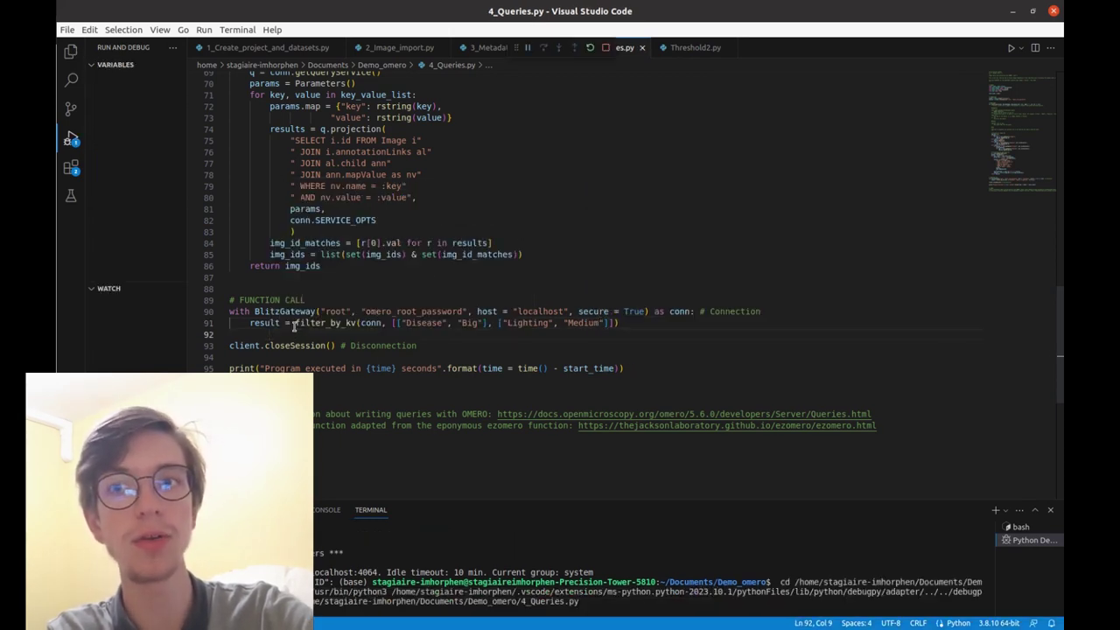
type("print(result")
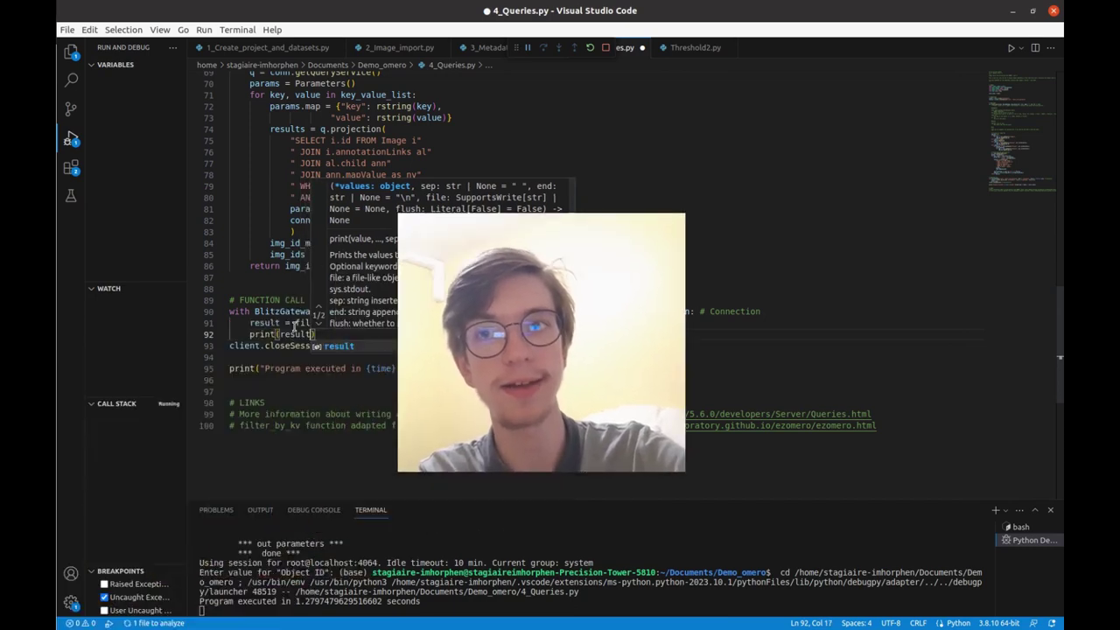
key("F5")
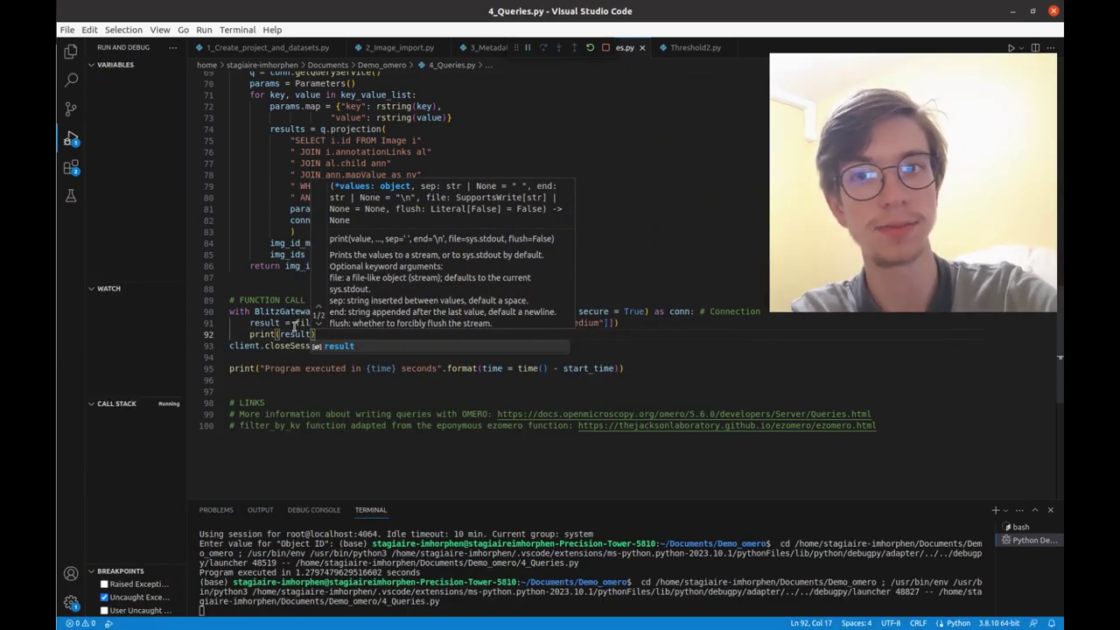
key("ctrl+End")
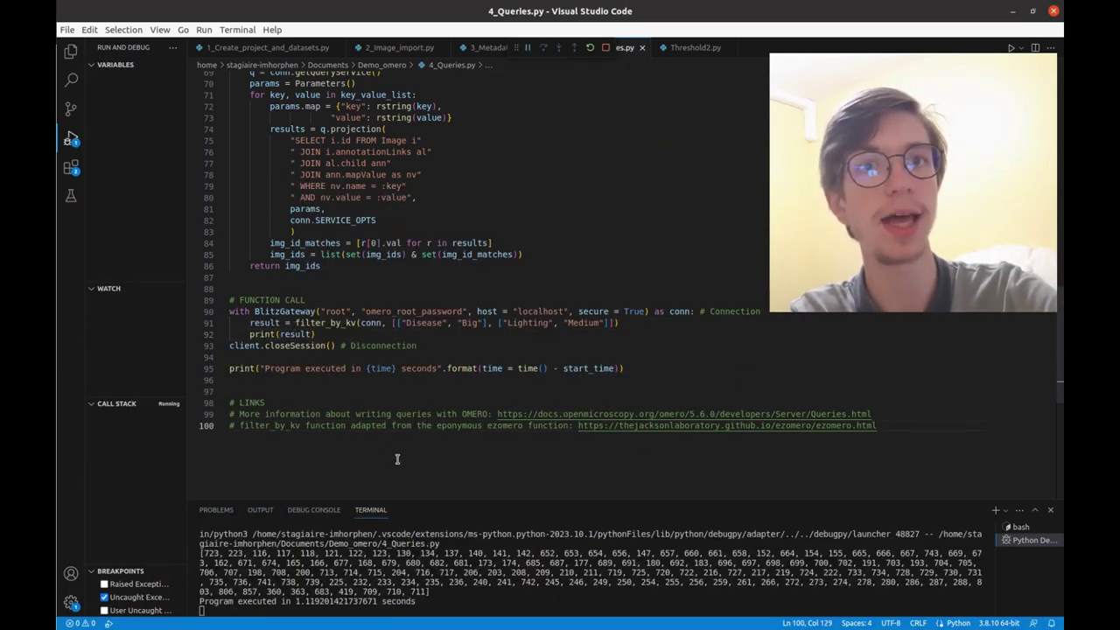
left_click_drag(433, 575, 326, 562)
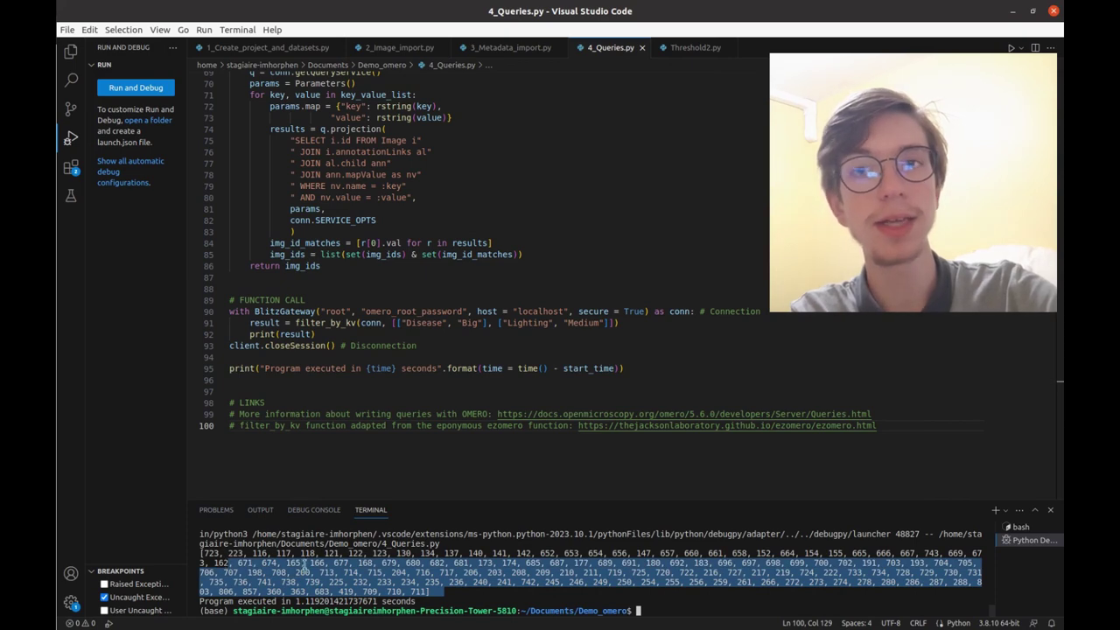
left_click(325, 562)
left_click(644, 322)
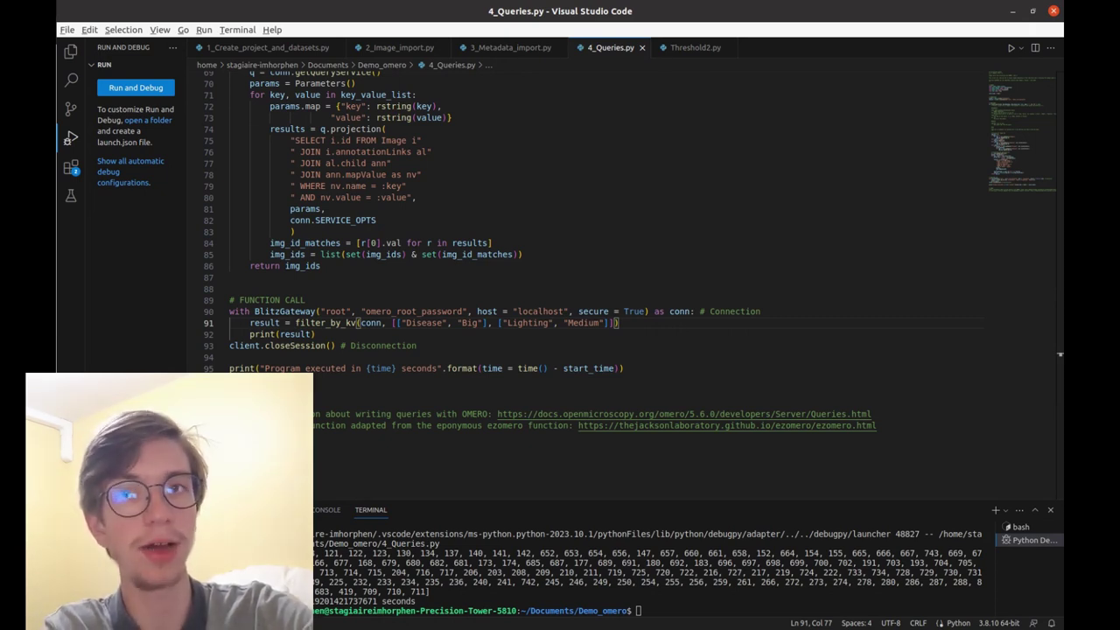
In OMERO.insight, select dataset 2020, select its Dataset ID 49, then minimize the client
key("alt+Tab")
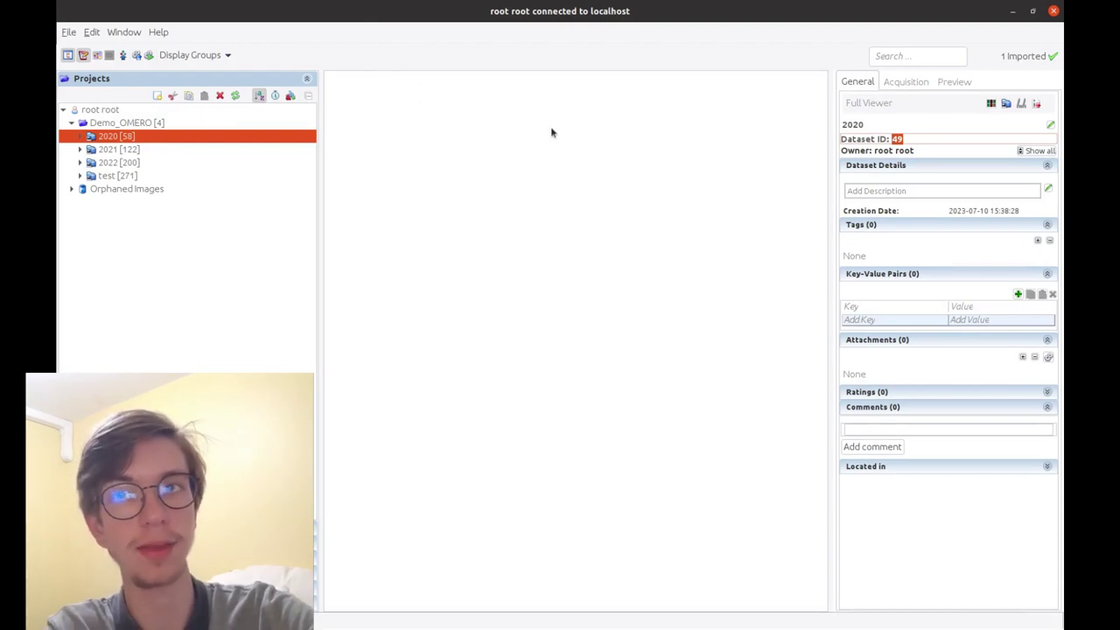
left_click(242, 269)
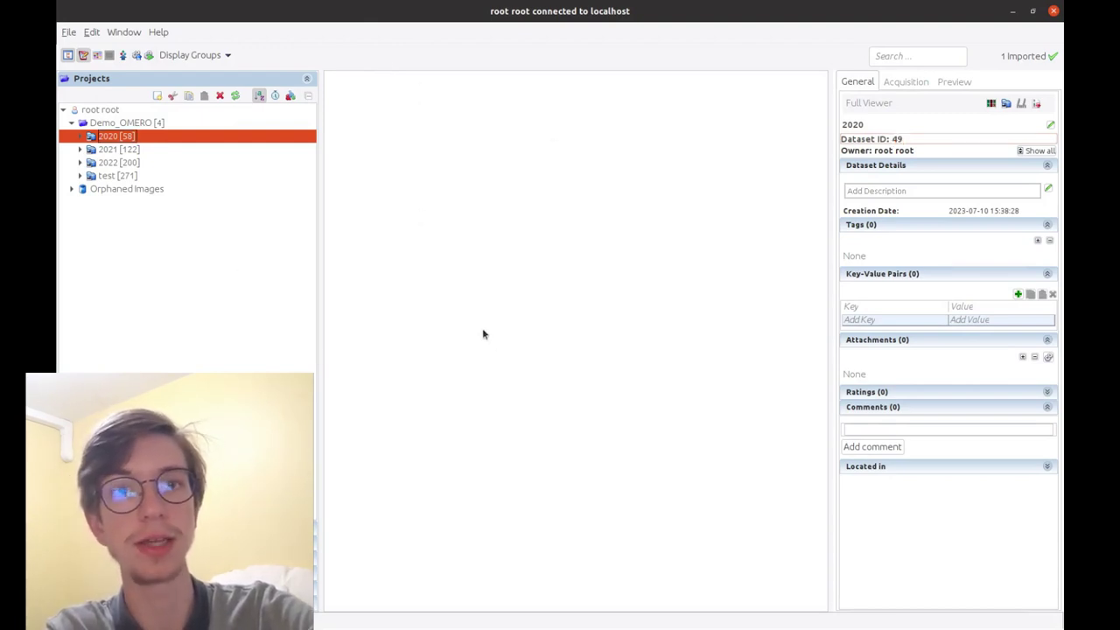
left_click(111, 153)
left_click(117, 138)
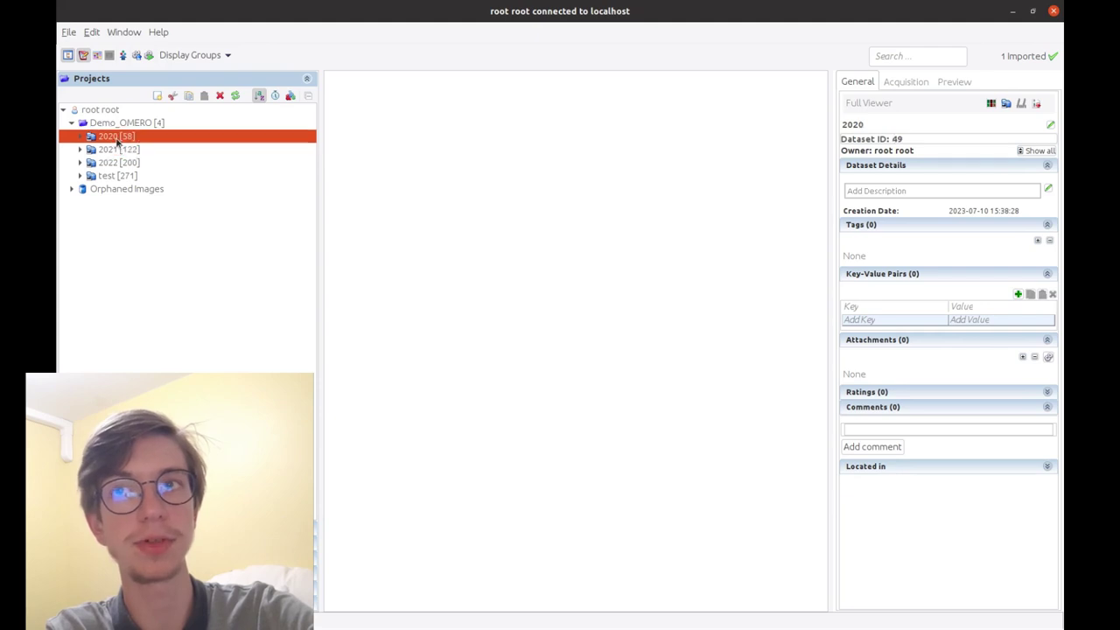
double_click(901, 141)
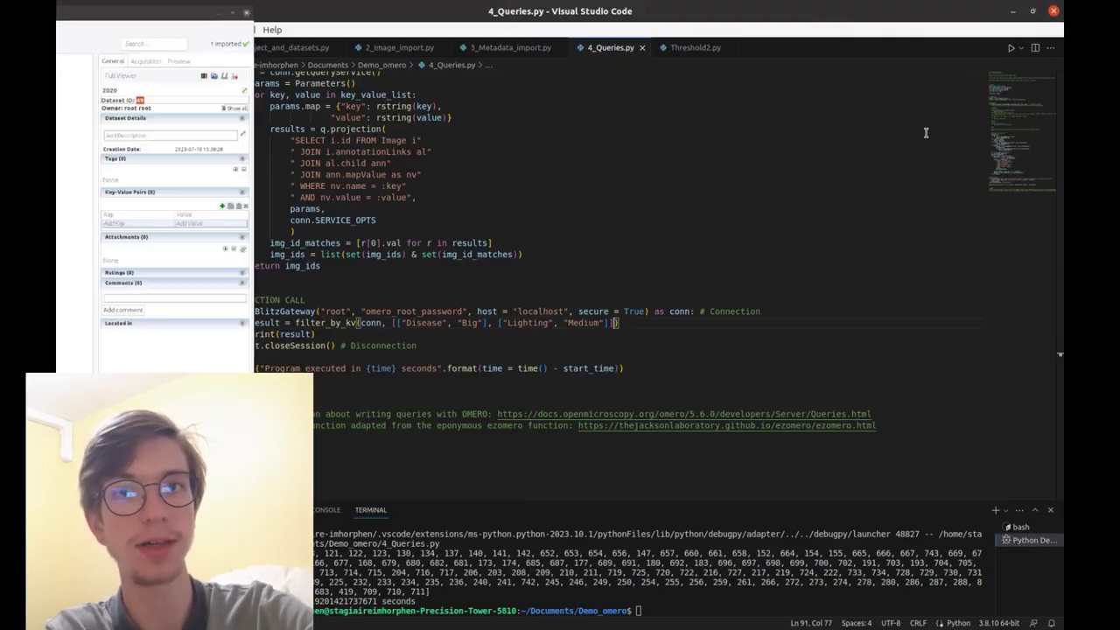
left_click(1012, 11)
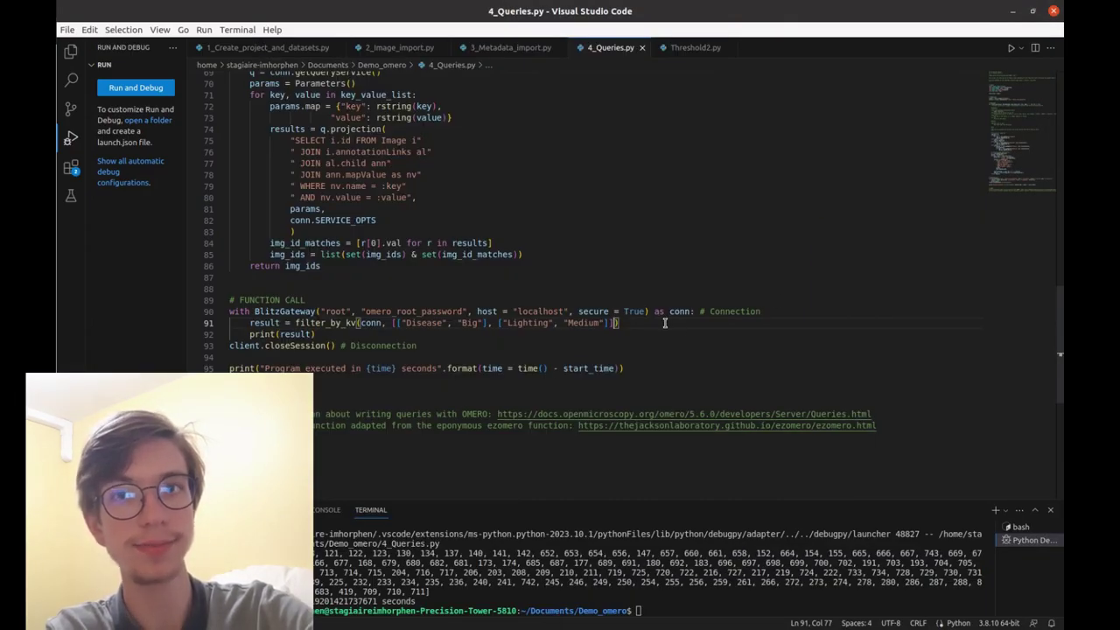
Append a "Dataset" argument to the filter_by_kv call, rerun with F5, and select the shorter ID list
type(", \"Datase")
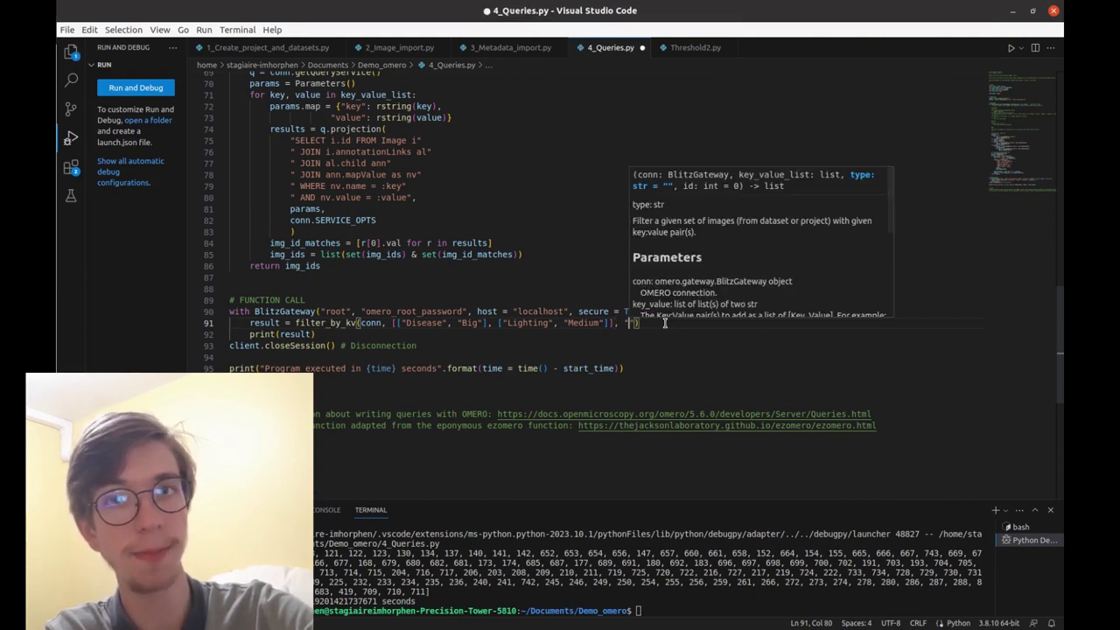
type("t\", 10")
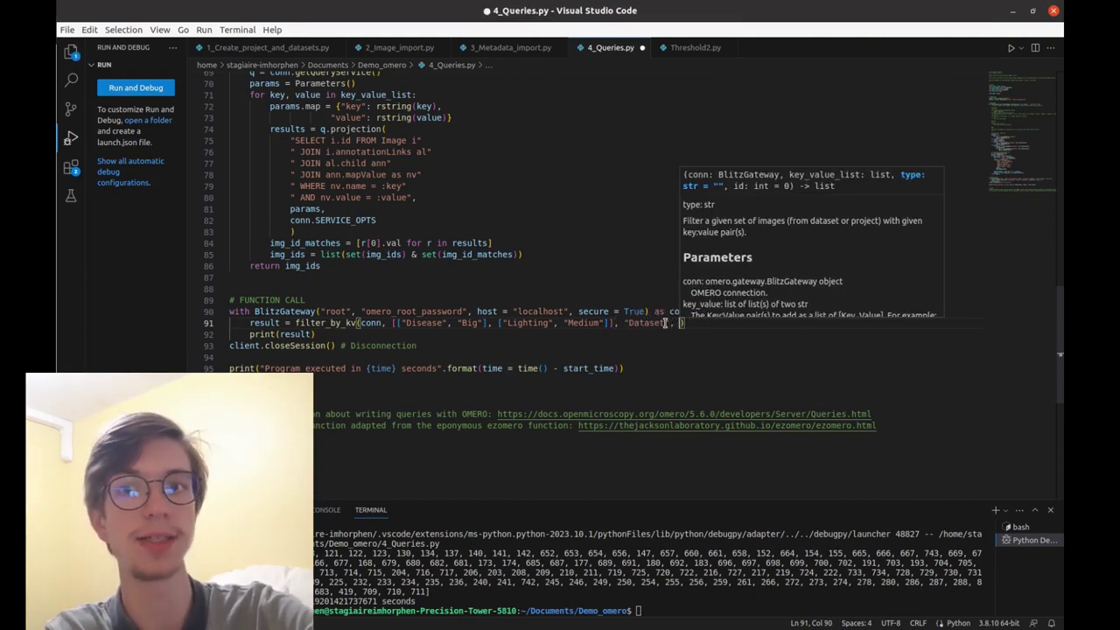
key("F5")
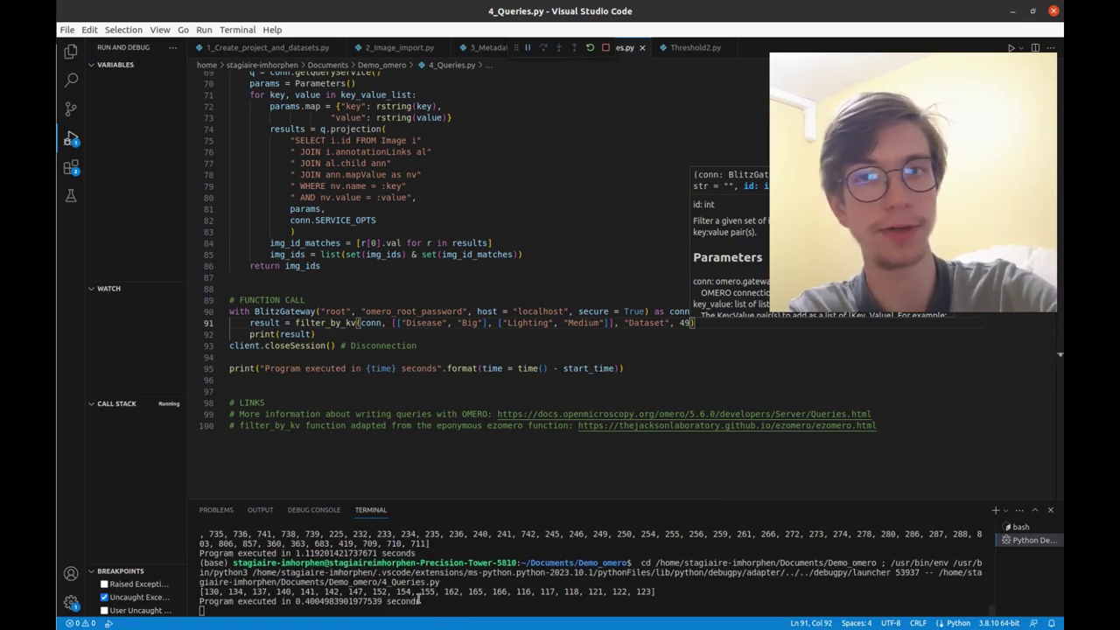
left_click_drag(665, 592, 298, 595)
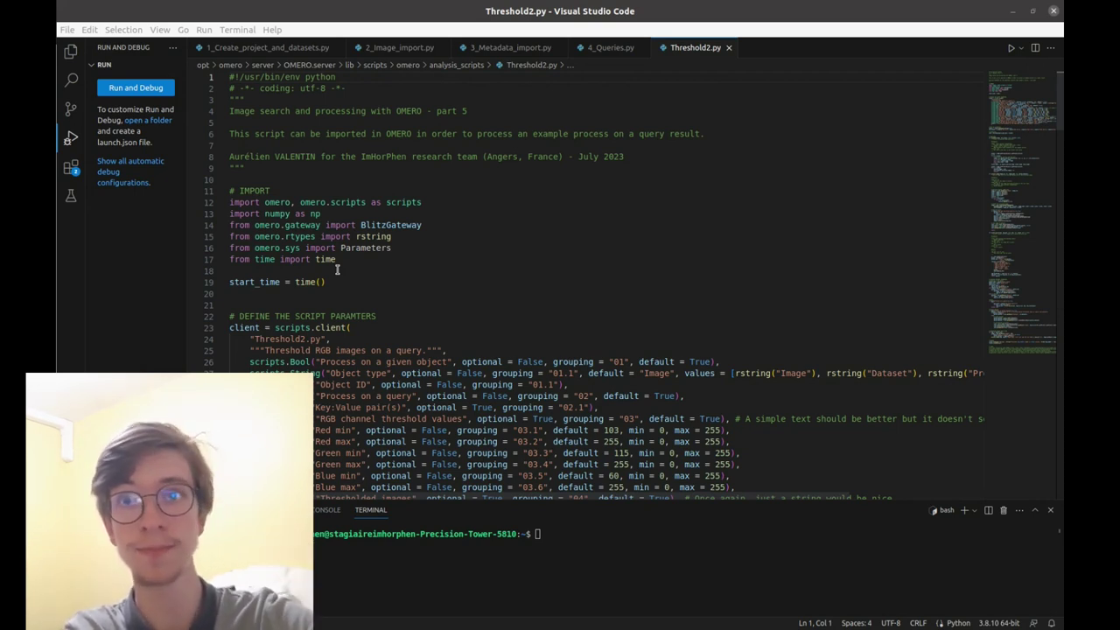
Highlight Threshold2.py's script parameter block and its per-channel threshold range line
left_click(336, 267)
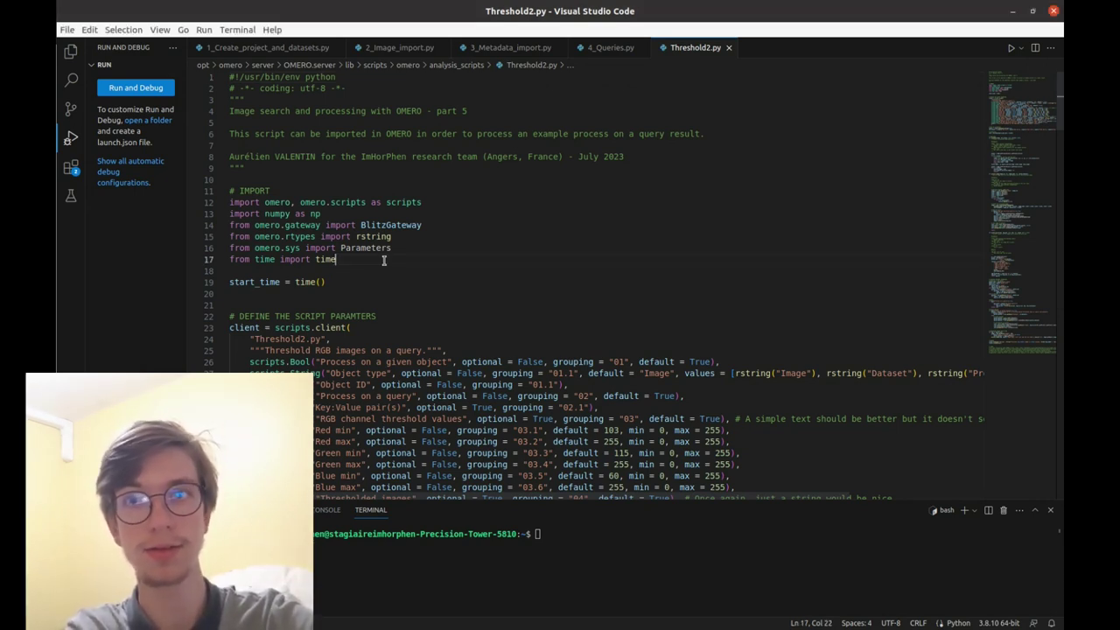
scroll(368, 192, "down", 3)
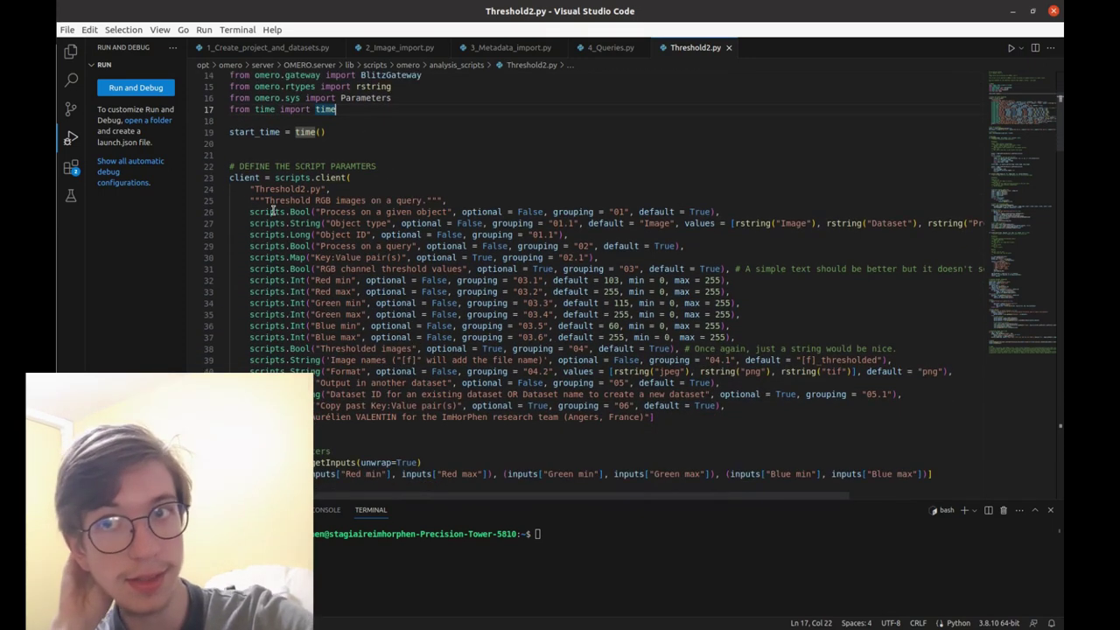
left_click_drag(317, 206, 409, 428)
left_click(319, 357)
scroll(317, 343, "down", 10)
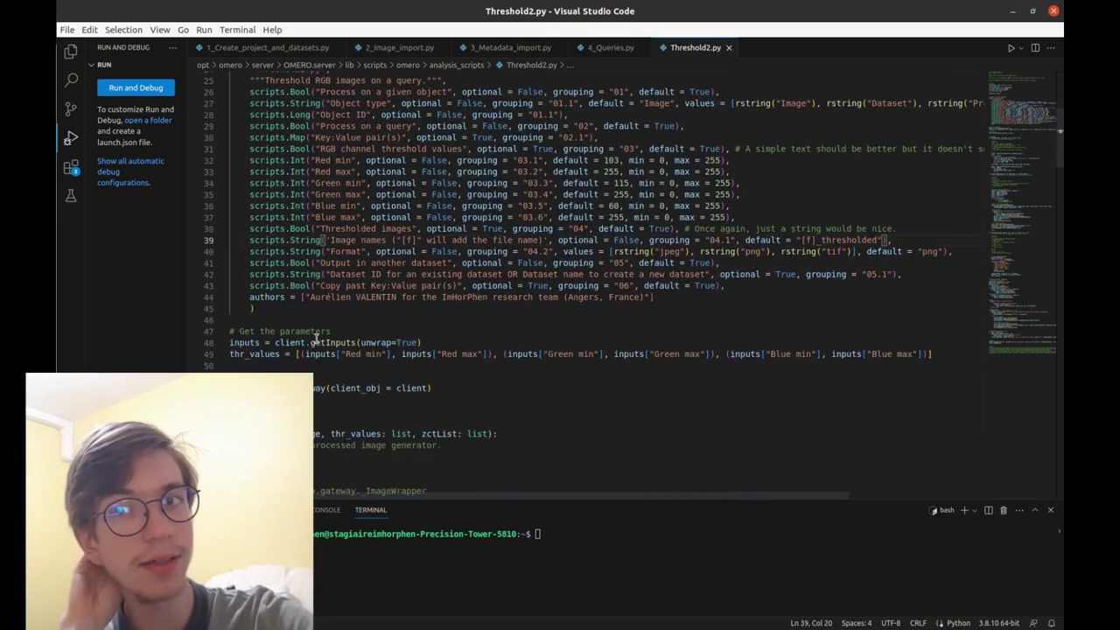
scroll(317, 297, "down", 5)
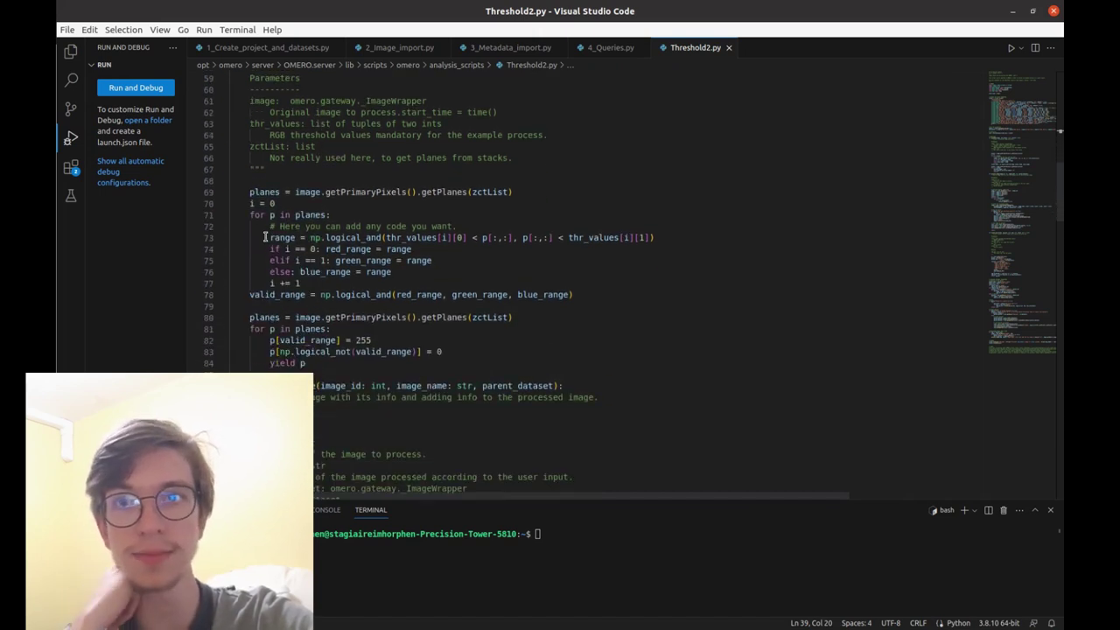
left_click_drag(265, 238, 665, 238)
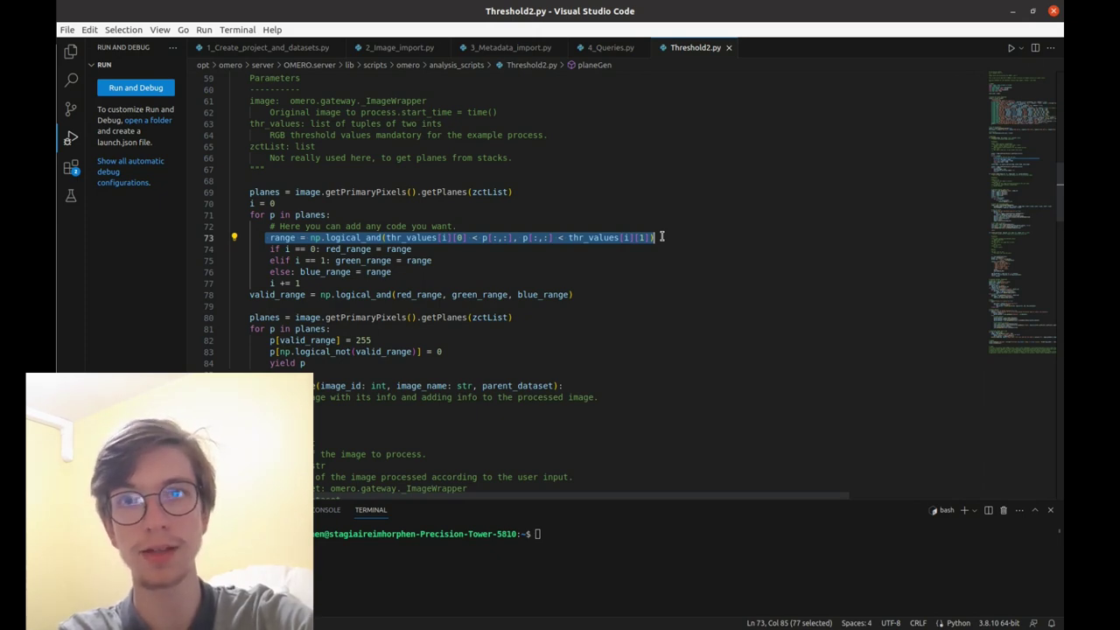
left_click(656, 237)
Scroll through the rest of the thresholding code, highlighting key lines
scroll(392, 225, "down", 7)
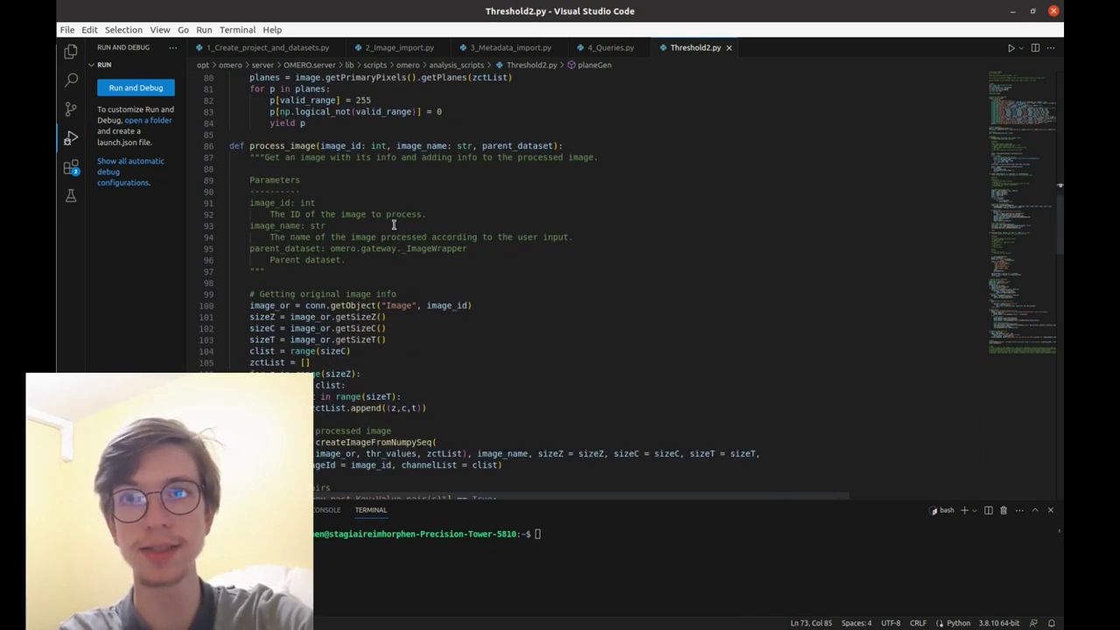
scroll(393, 224, "down", 9)
scroll(378, 215, "down", 3)
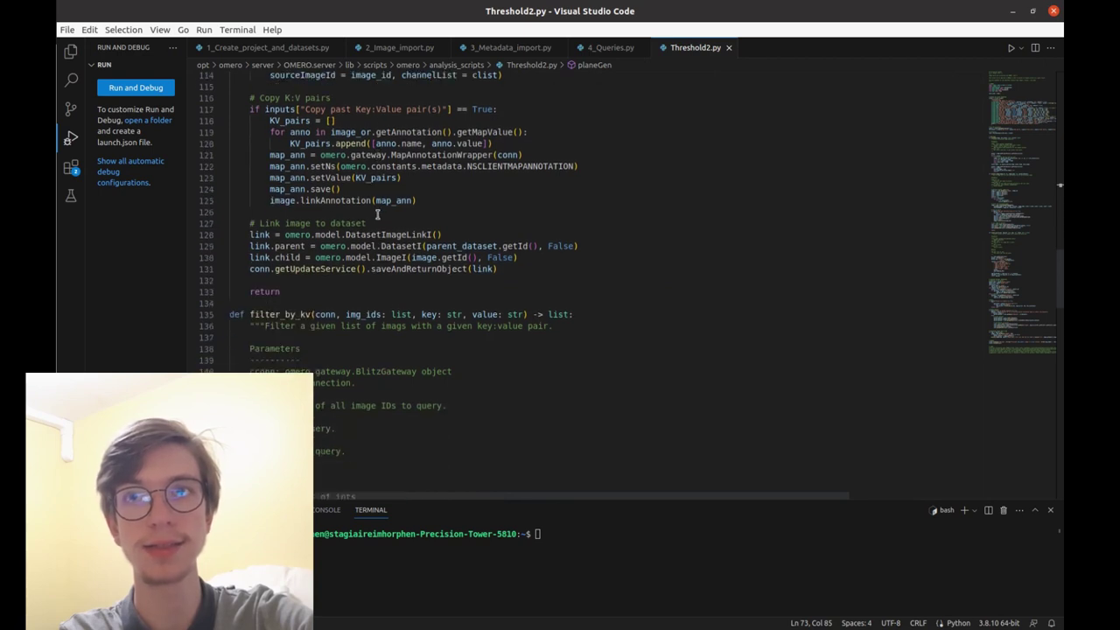
left_click_drag(260, 98, 343, 97)
scroll(336, 144, "down", 3)
scroll(335, 151, "down", 1)
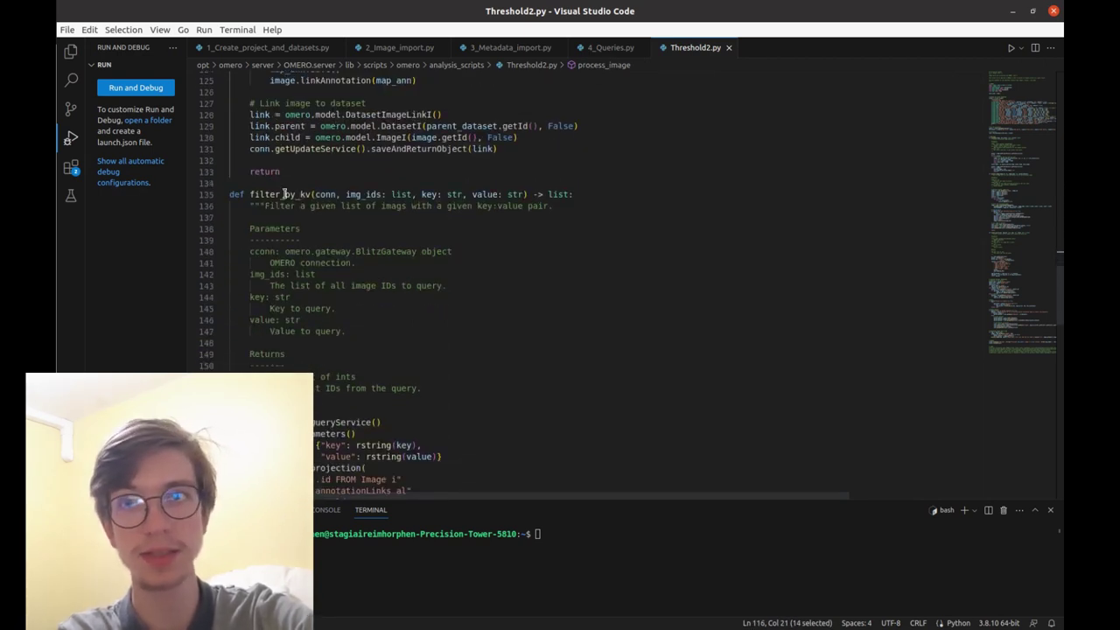
left_click_drag(253, 195, 314, 194)
scroll(315, 194, "down", 12)
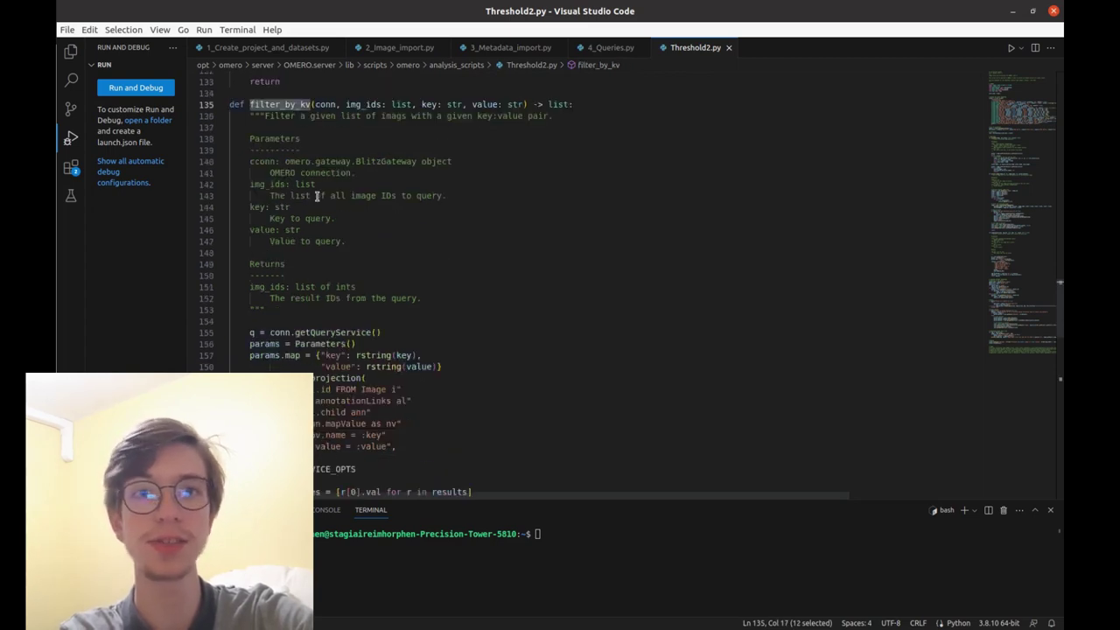
scroll(313, 193, "down", 13)
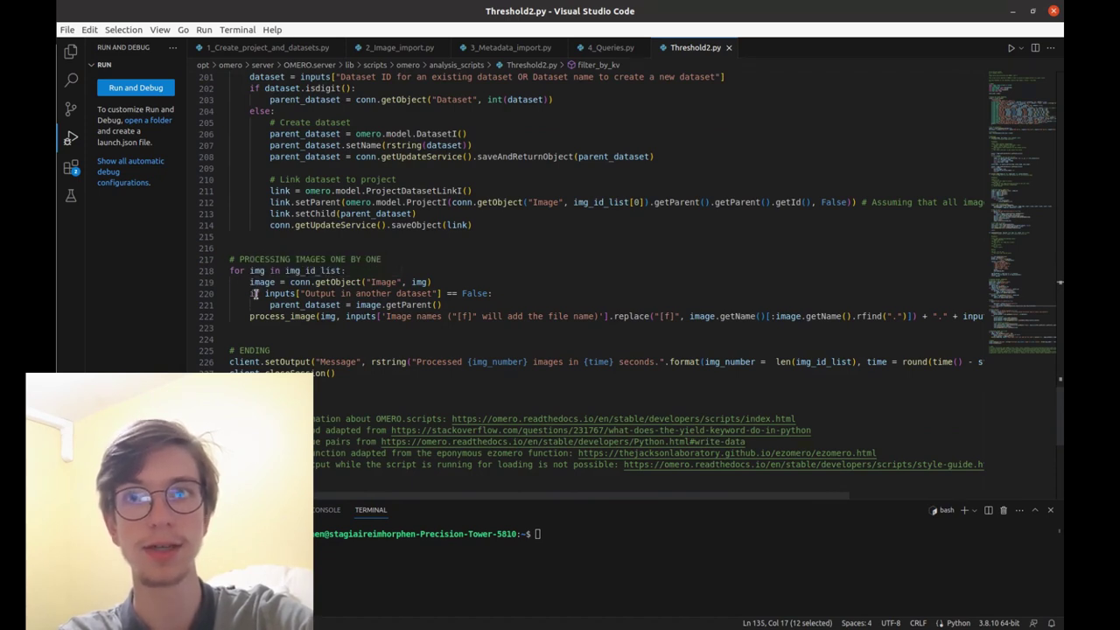
scroll(252, 294, "down", 2)
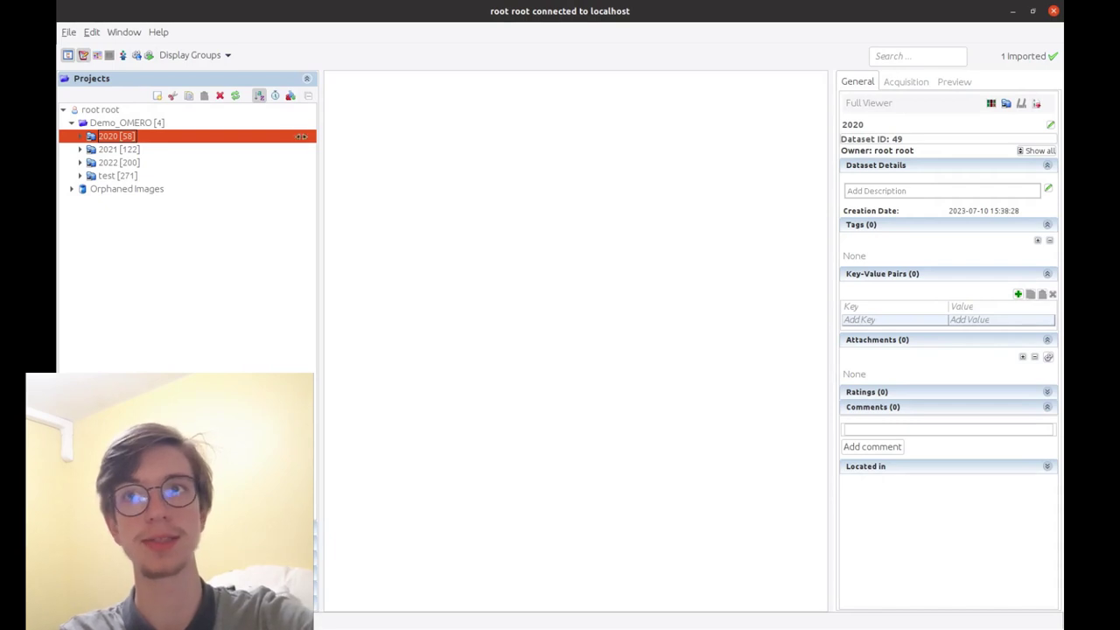
Reload the server scripts and open the Threshold2... analysis script's run settings
left_click(150, 56)
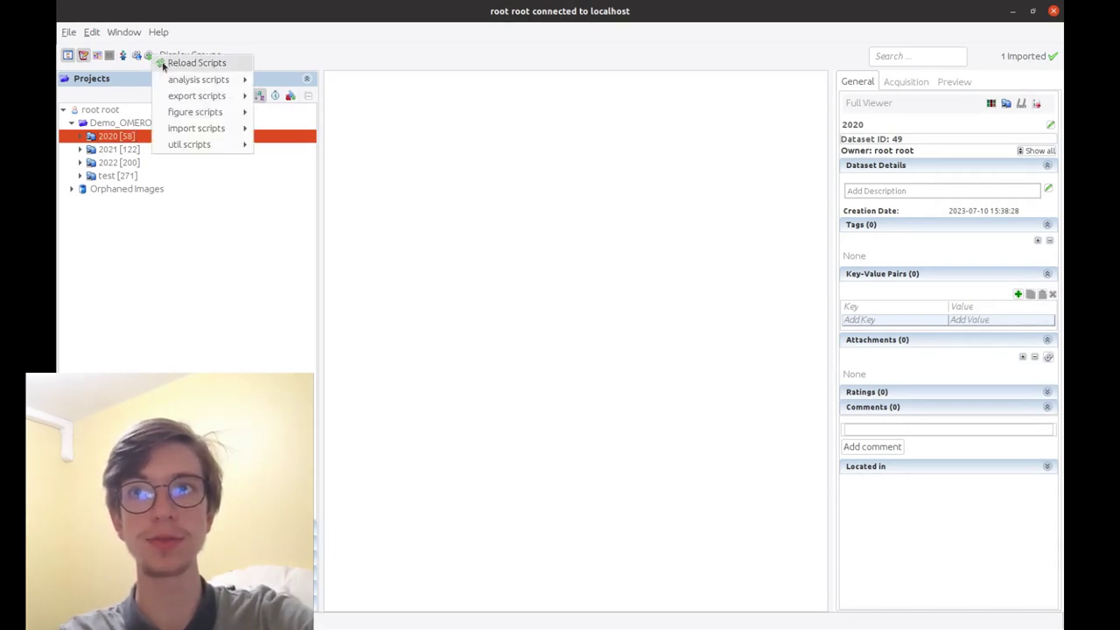
left_click(164, 63)
left_click(152, 56)
mouse_move(197, 80)
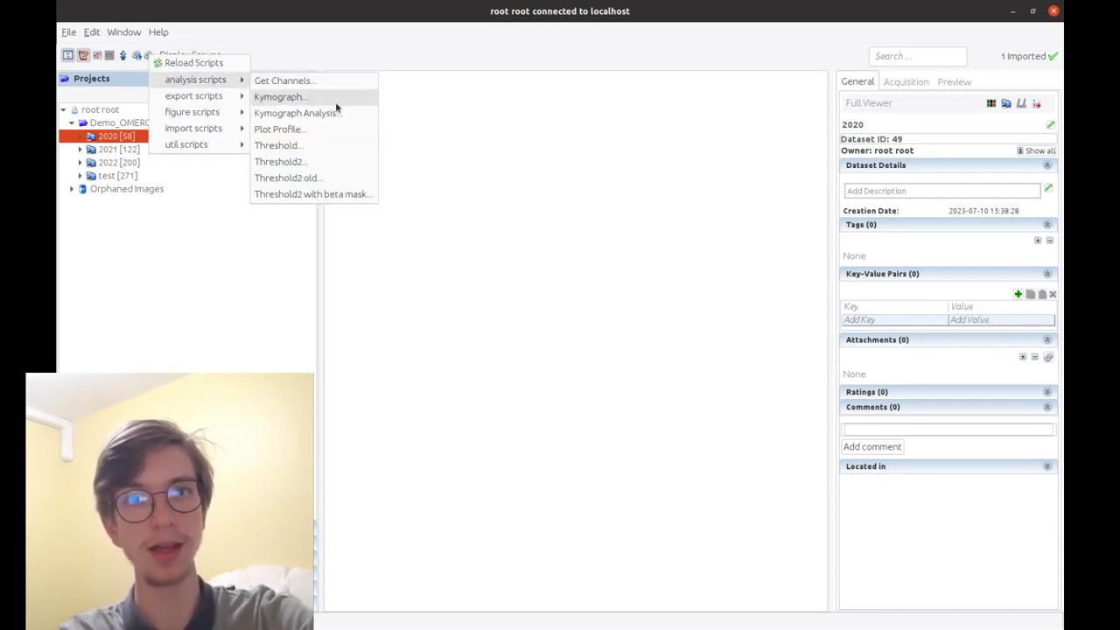
left_click(358, 163)
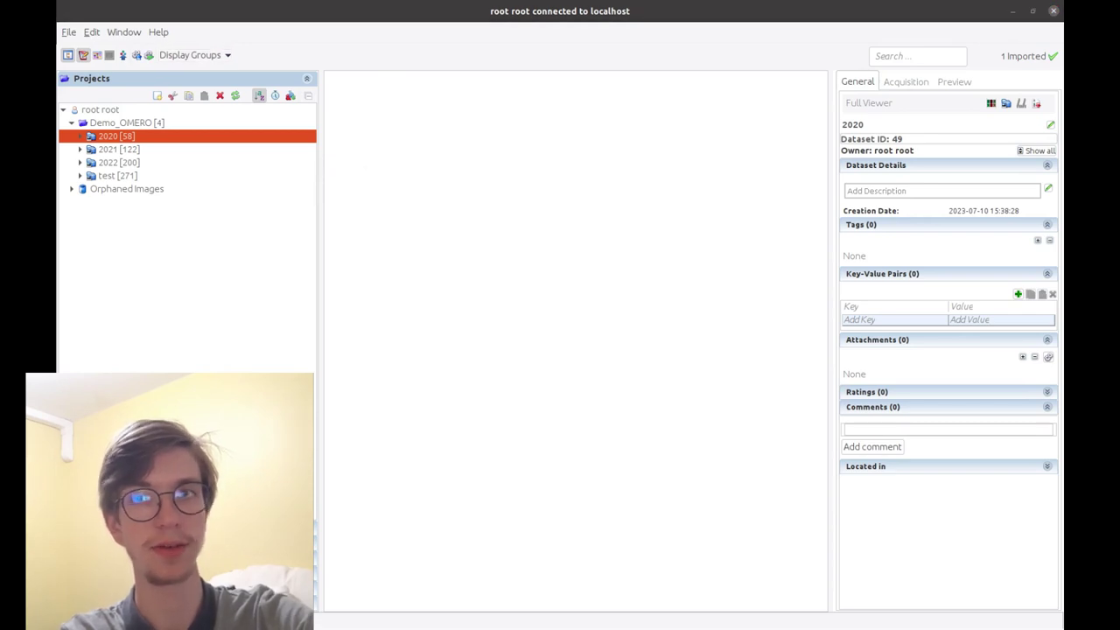
left_click_drag(391, 163, 596, 82)
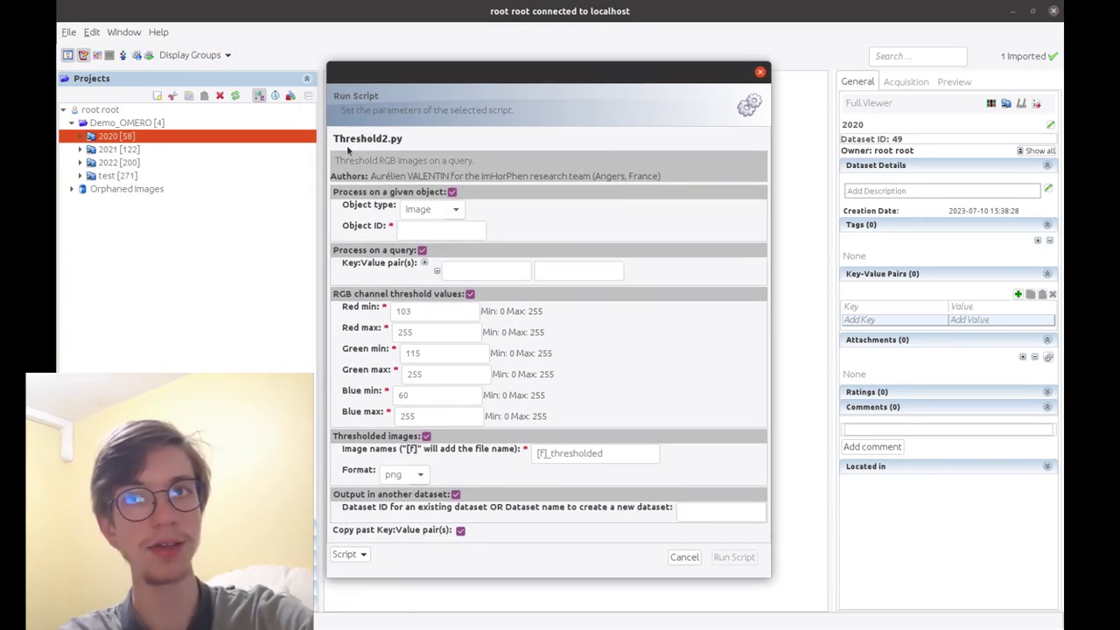
Set the script's object type to Project
left_click(425, 216)
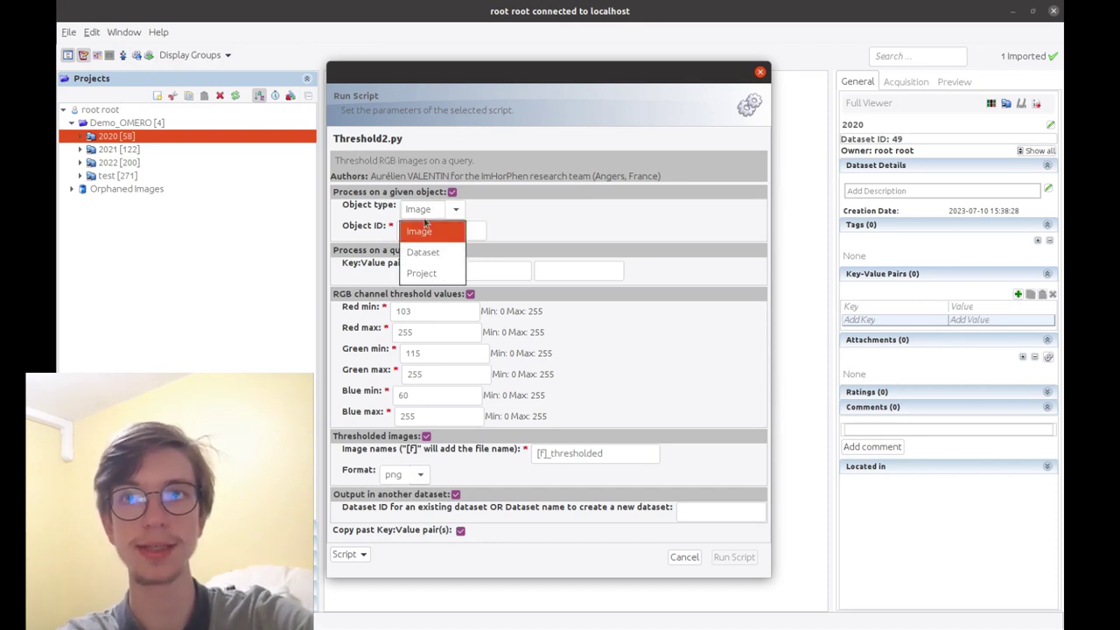
left_click(426, 253)
left_click(427, 213)
left_click(426, 274)
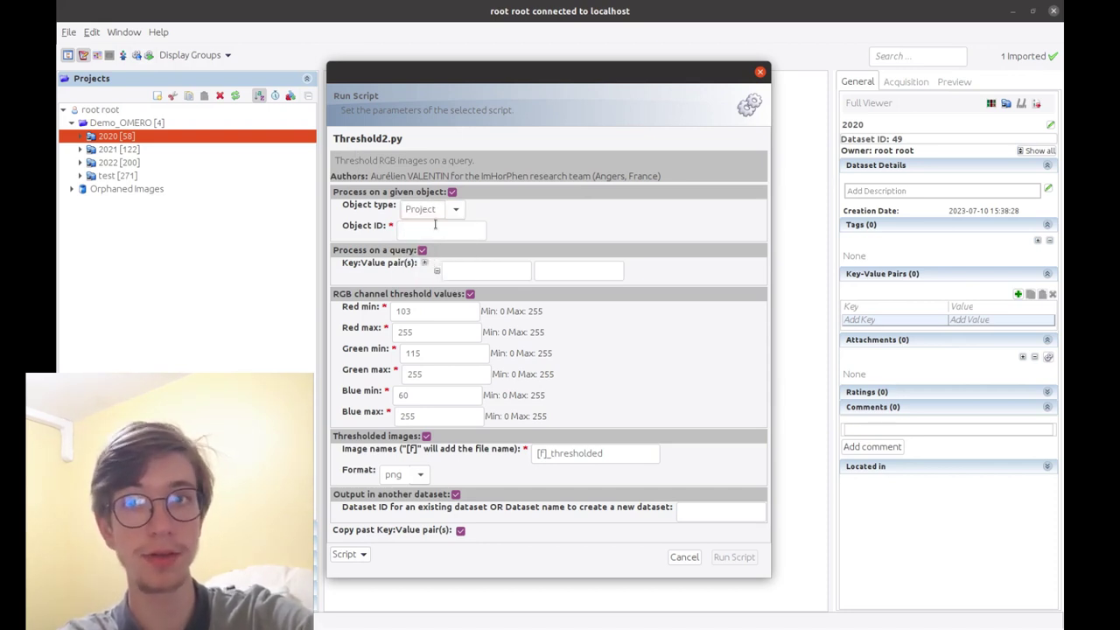
left_click(422, 210)
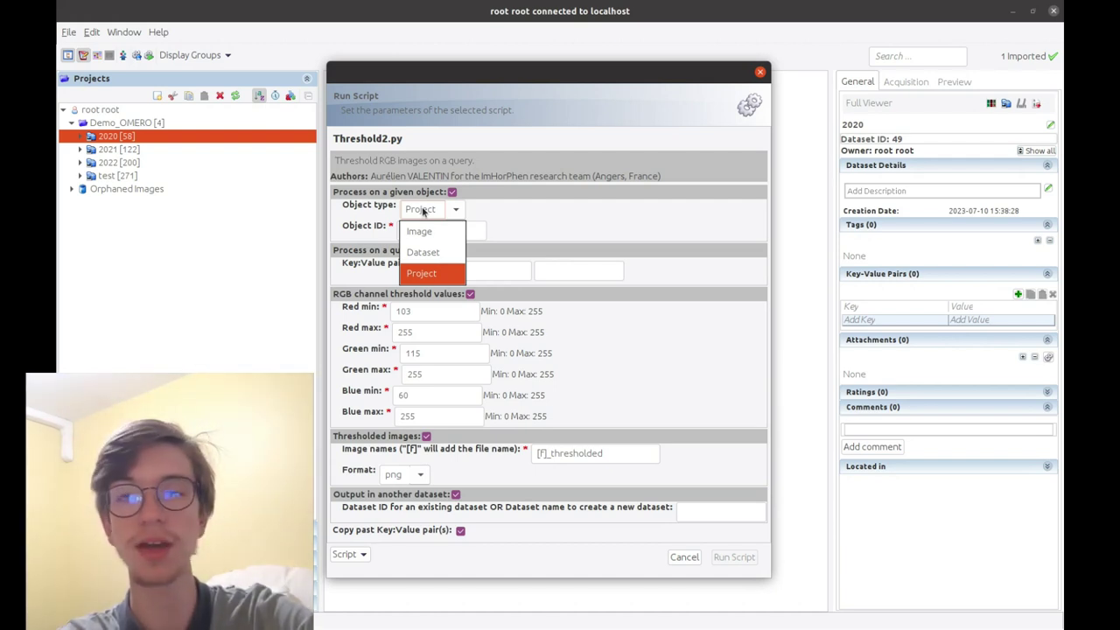
left_click(422, 273)
Copy the Demo_OMERO project ID 20 into the script's Object ID field
left_click(93, 122)
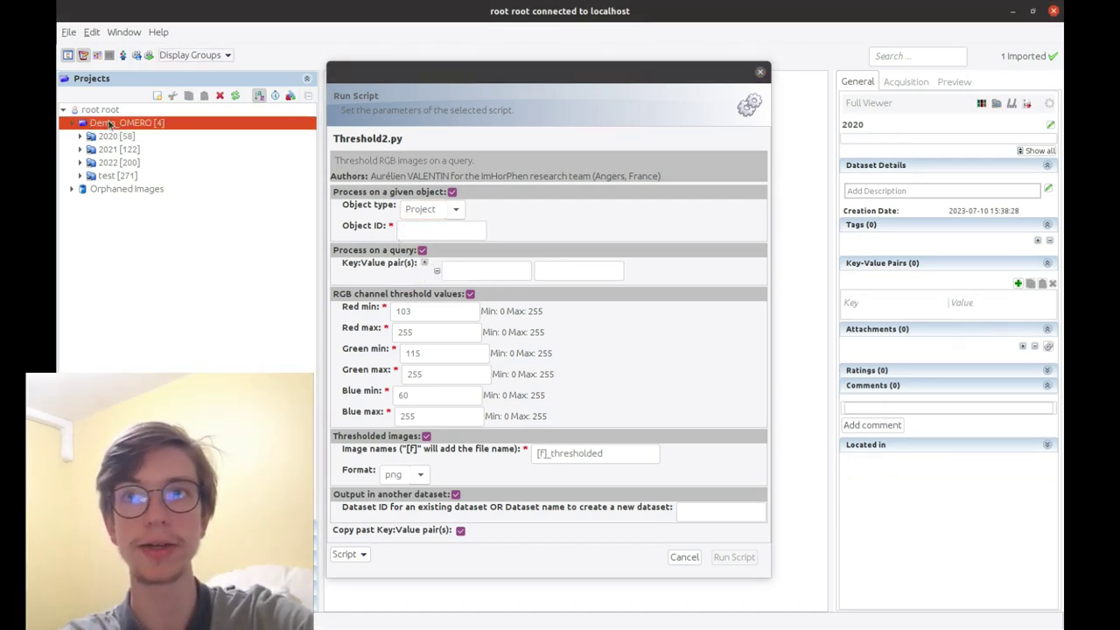
double_click(892, 139)
key("ctrl+c")
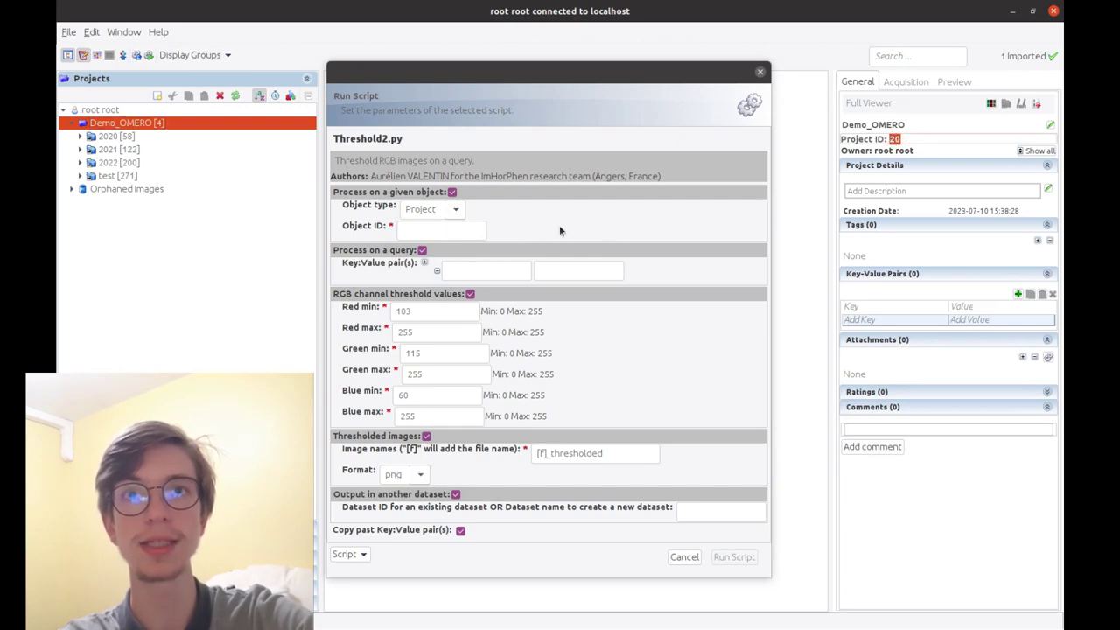
left_click(433, 229)
key("ctrl+v")
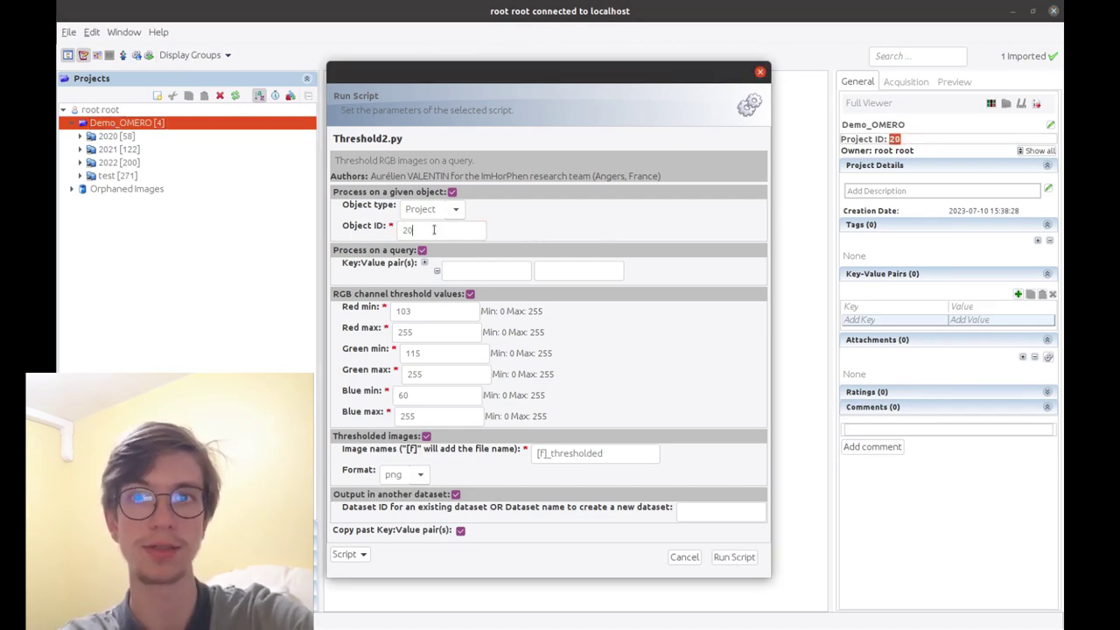
Add the query pair Lighting: Medium, and discard a trial Disease: Big row
left_click(475, 272)
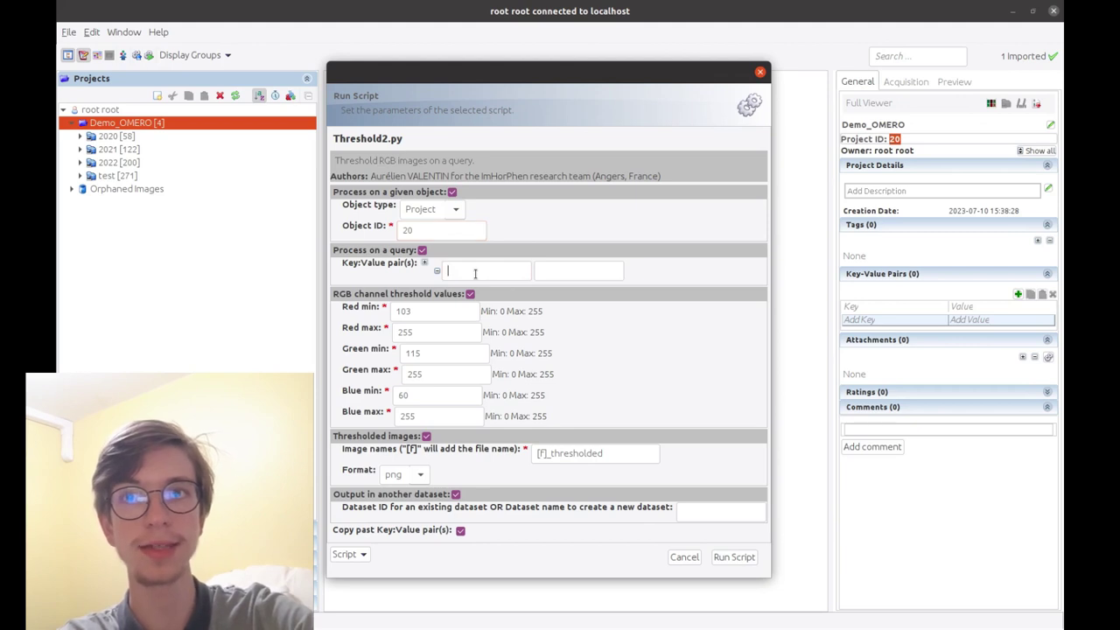
type("Lighting")
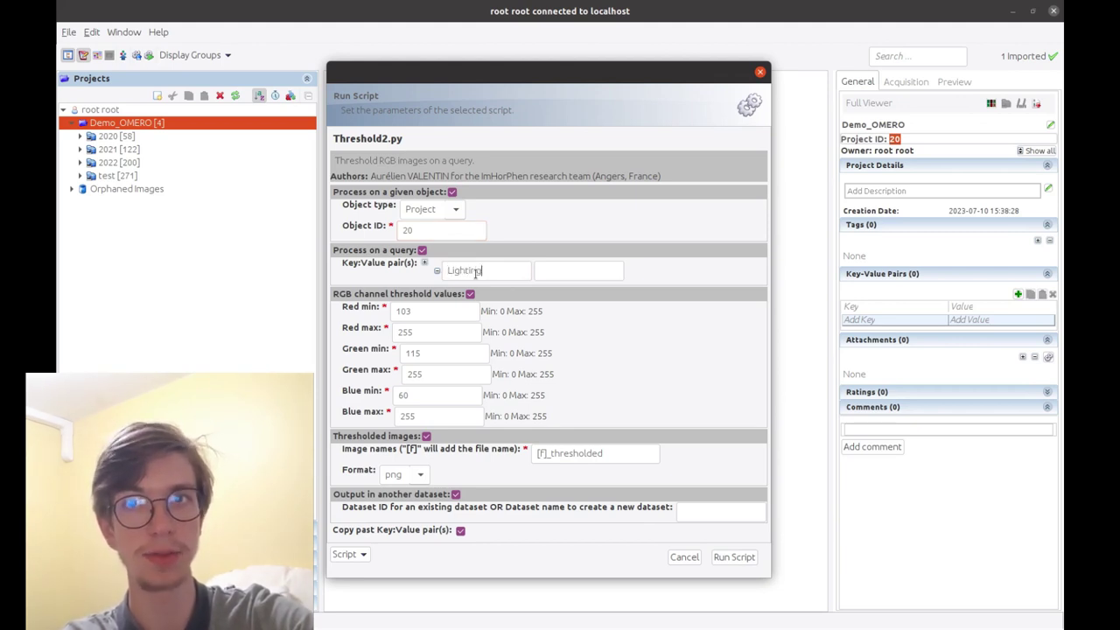
key("Tab")
type("Medium")
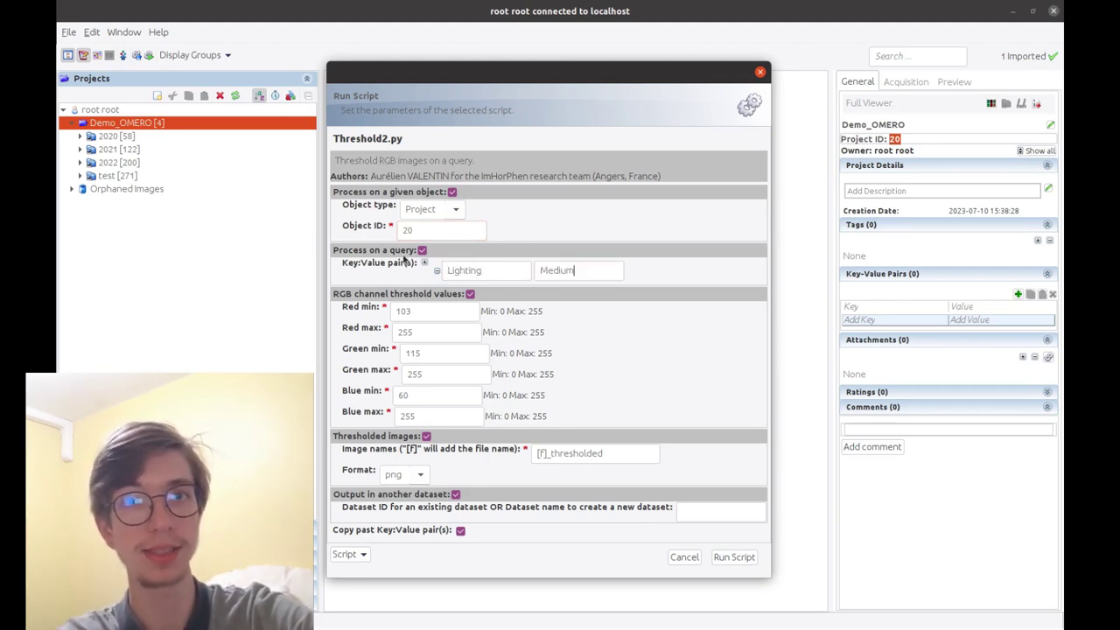
left_click(424, 264)
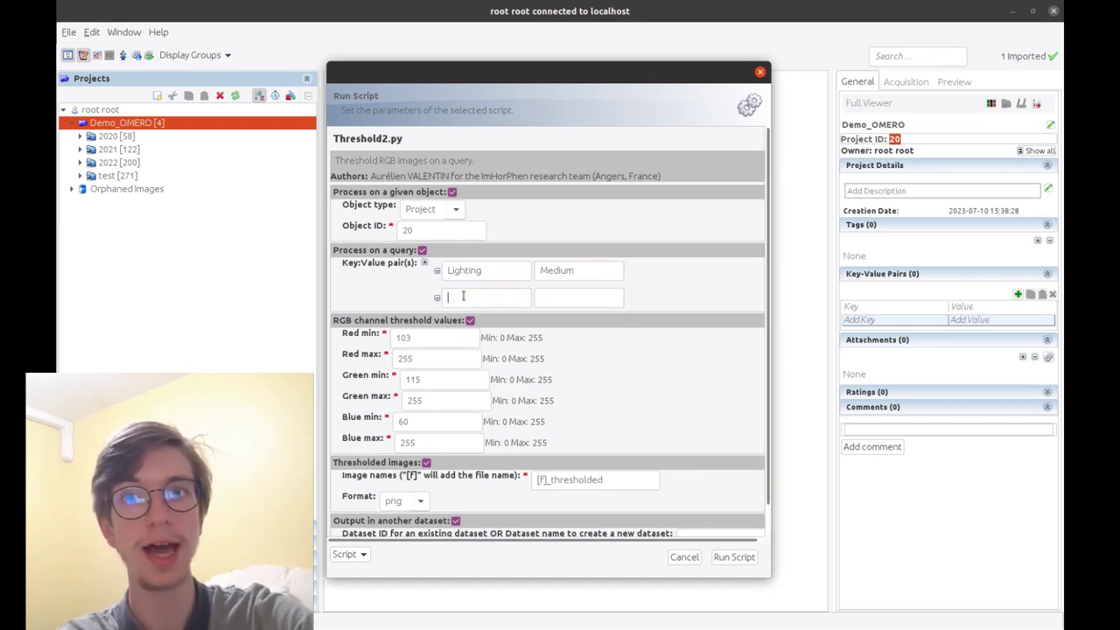
type("Disea")
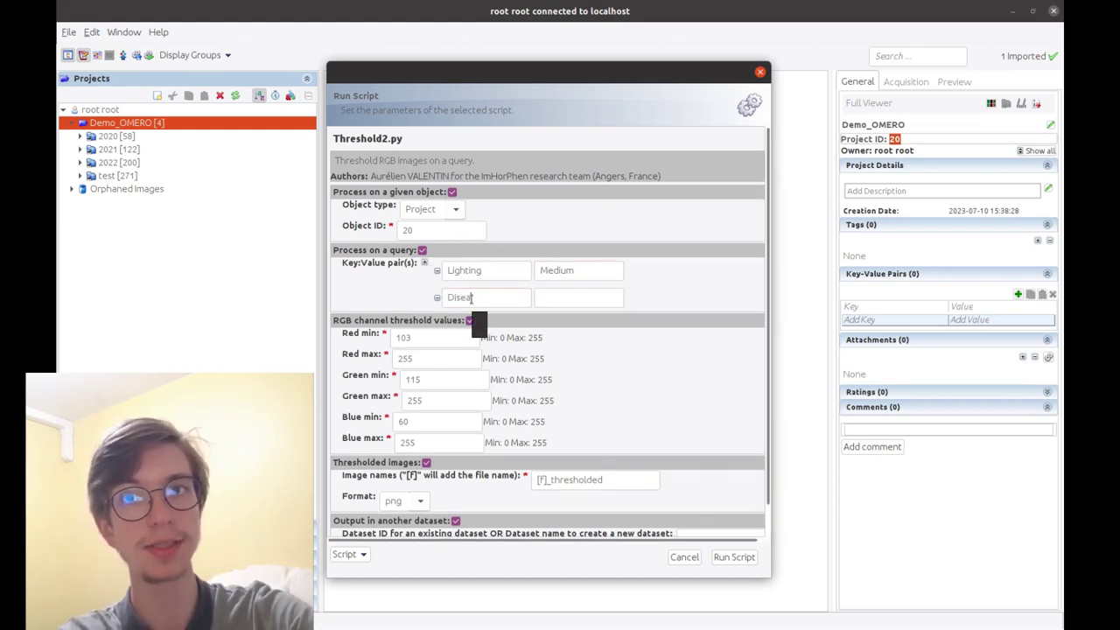
type("se Bl")
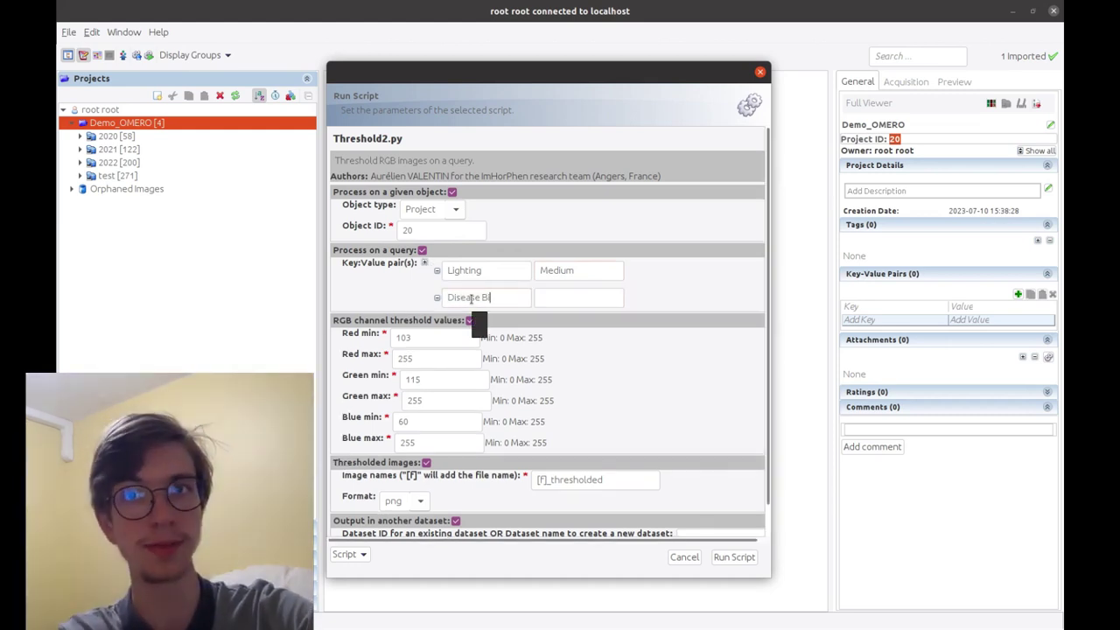
key("Tab")
type("Big")
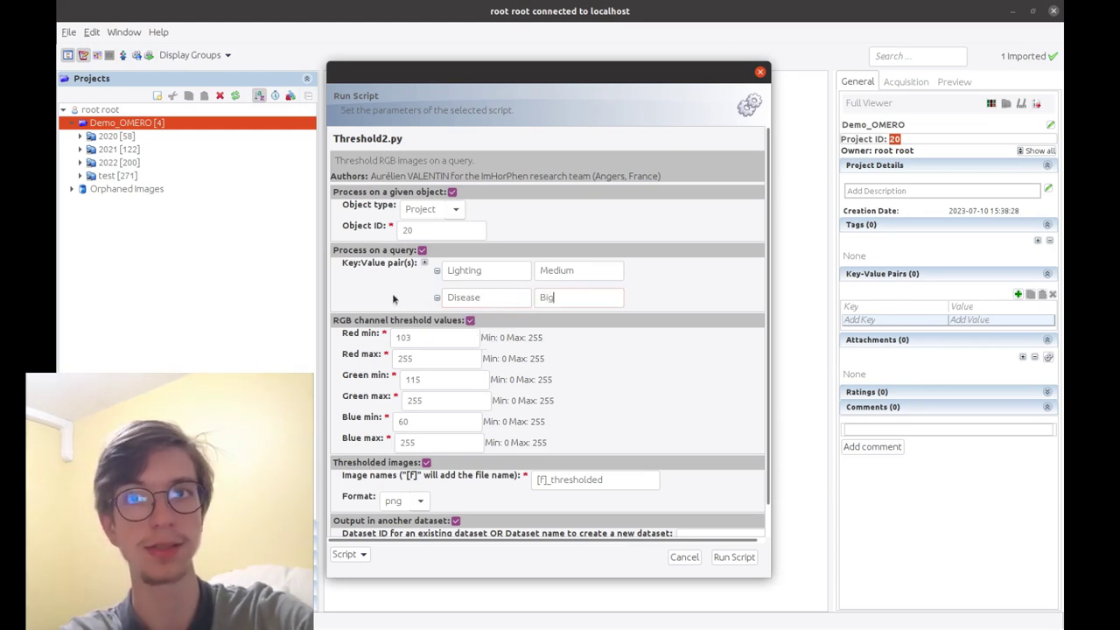
left_click(437, 297)
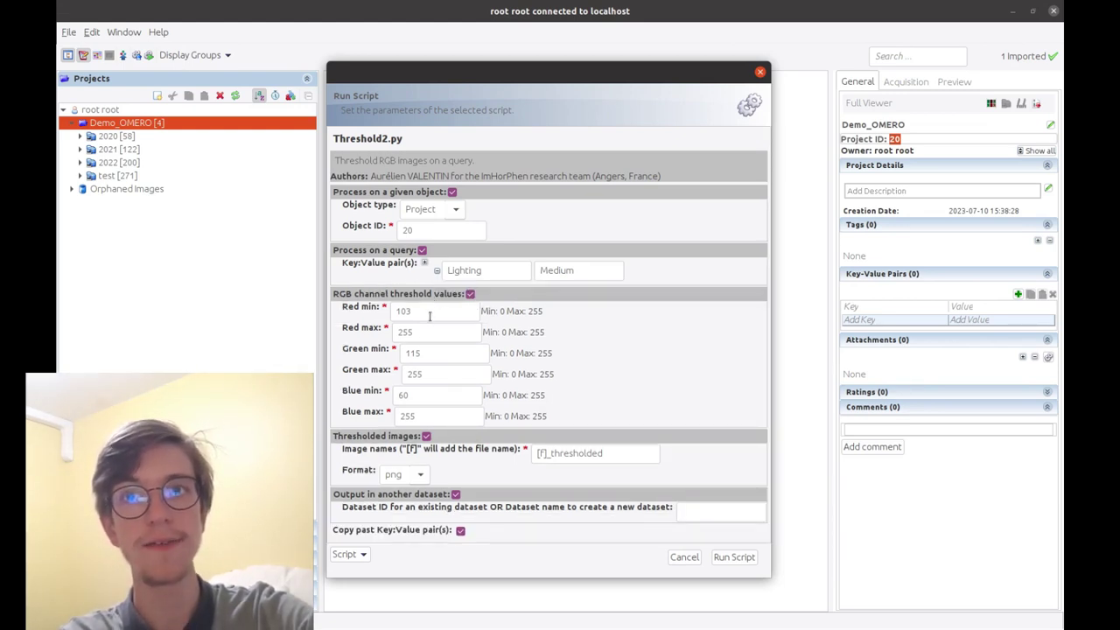
Review the Green and Blue min thresholds and the [f]_thresholded file-name pattern
left_click(443, 356)
left_click(452, 394)
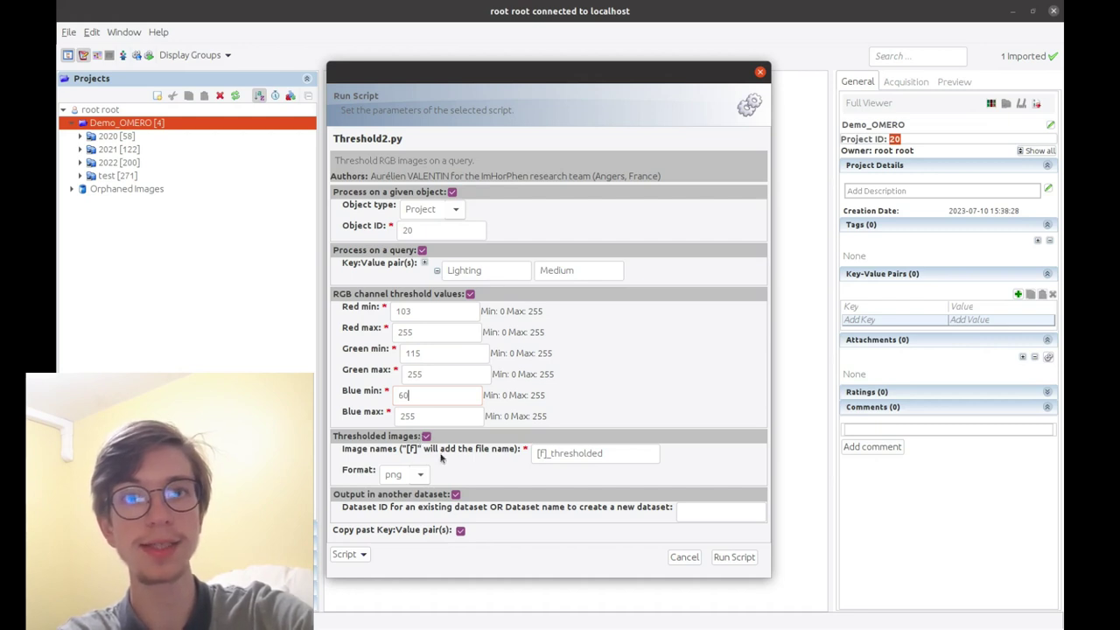
left_click_drag(549, 455, 532, 455)
left_click(563, 454)
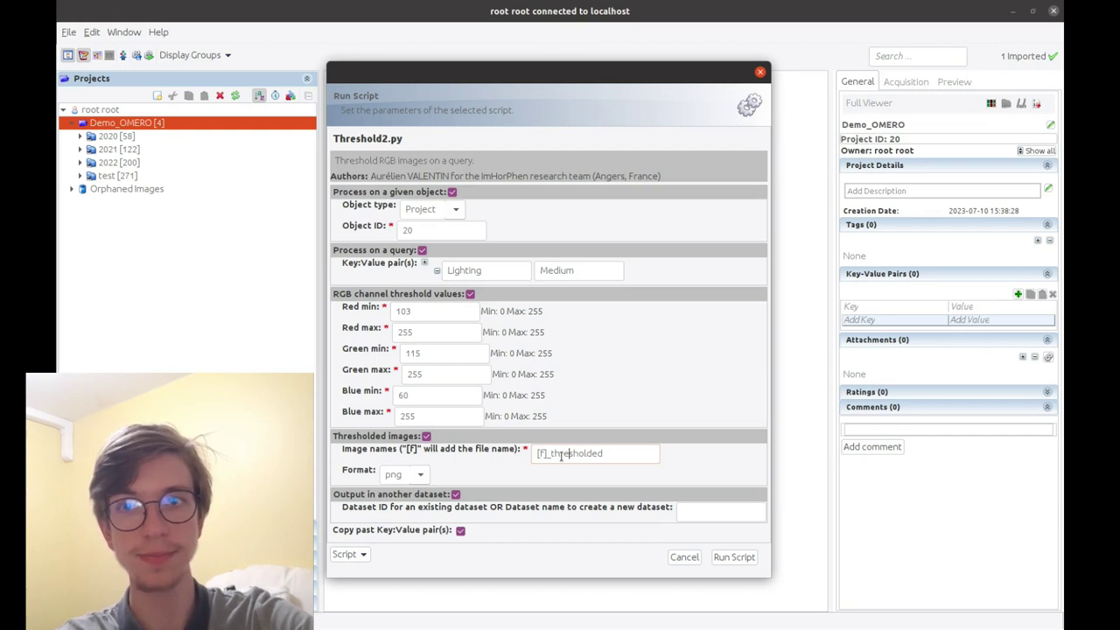
Keep png as the output format and name the output dataset 'test'
left_click(421, 475)
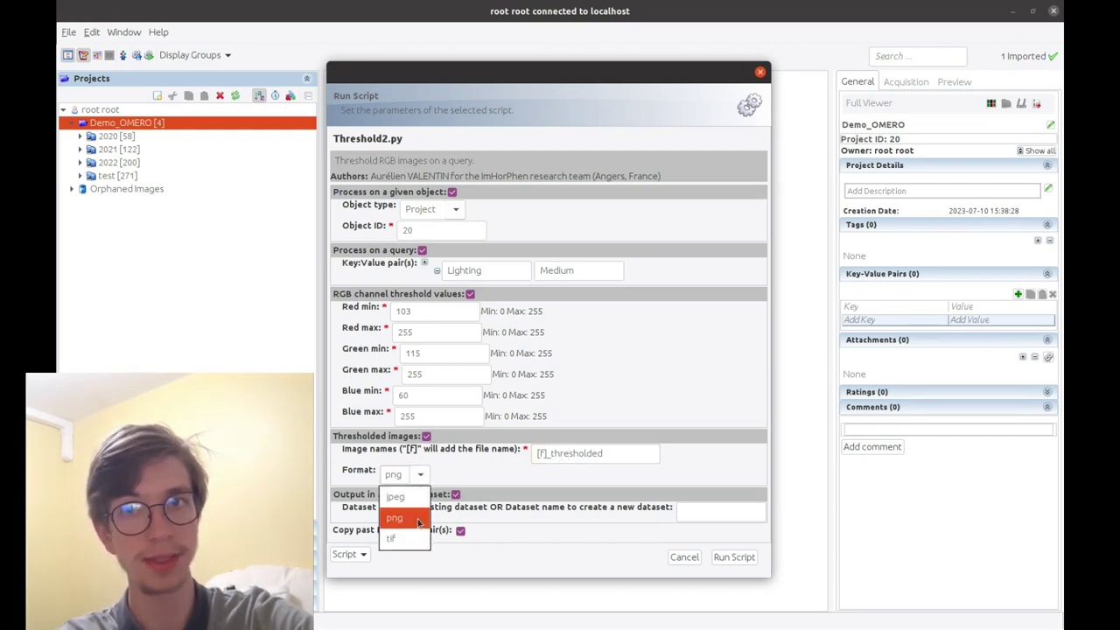
left_click(420, 518)
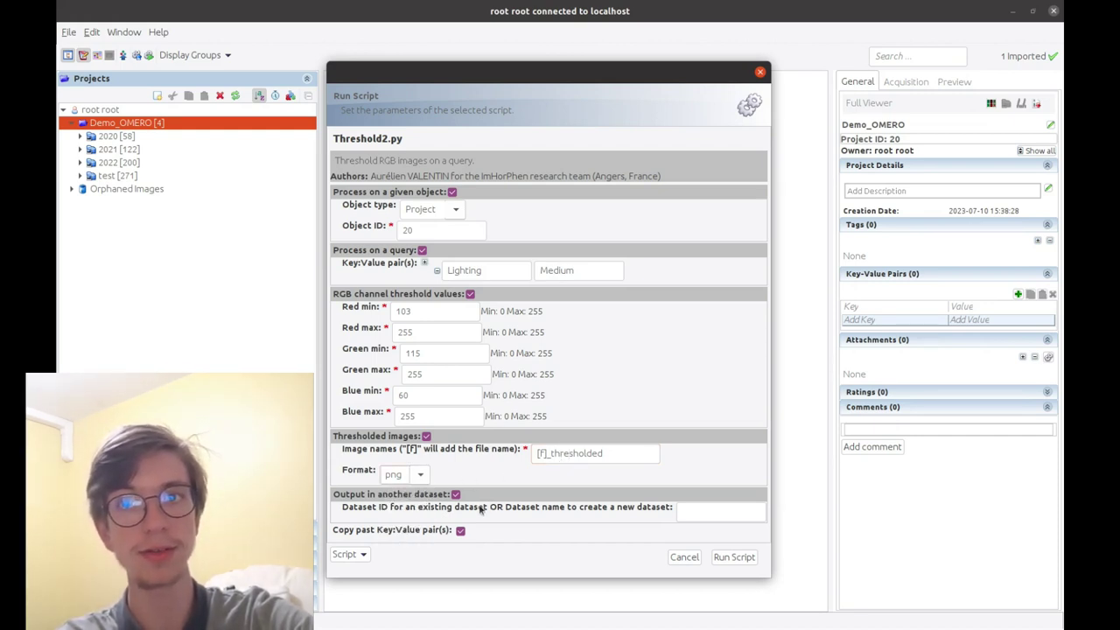
left_click(697, 509)
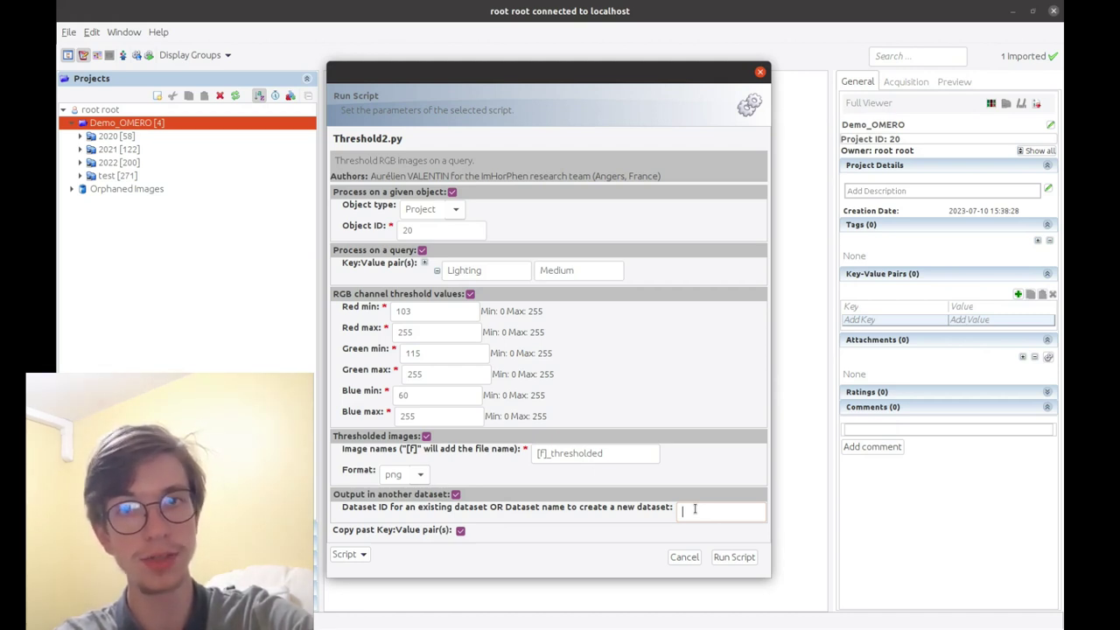
type("test")
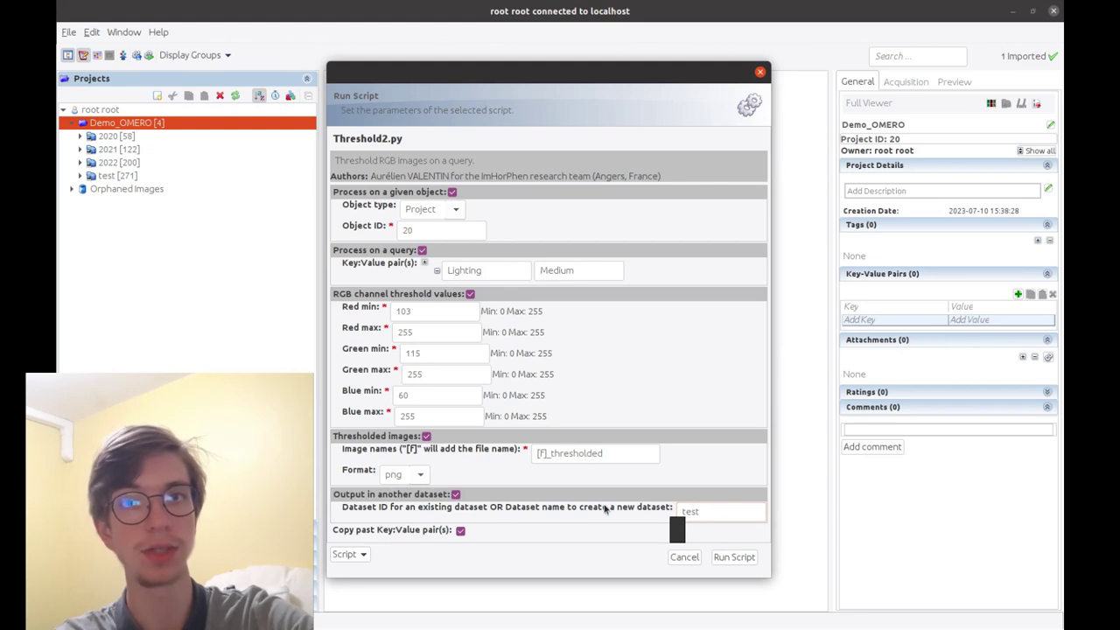
Run Threshold2.py and refresh the project tree to reveal the 271-image test dataset
left_click(460, 530)
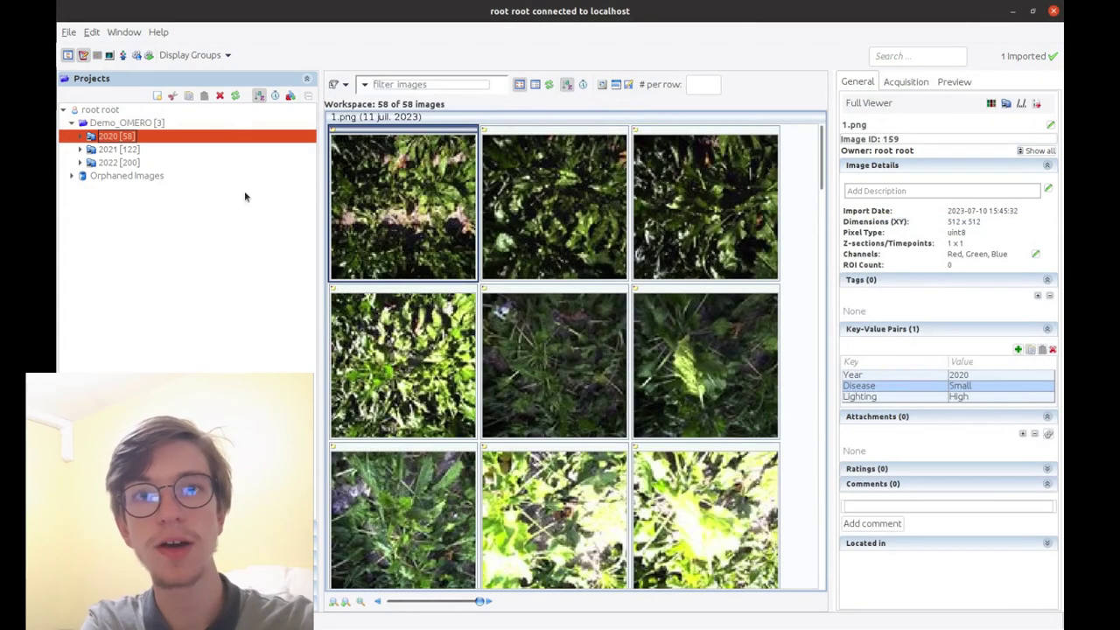
left_click(236, 95)
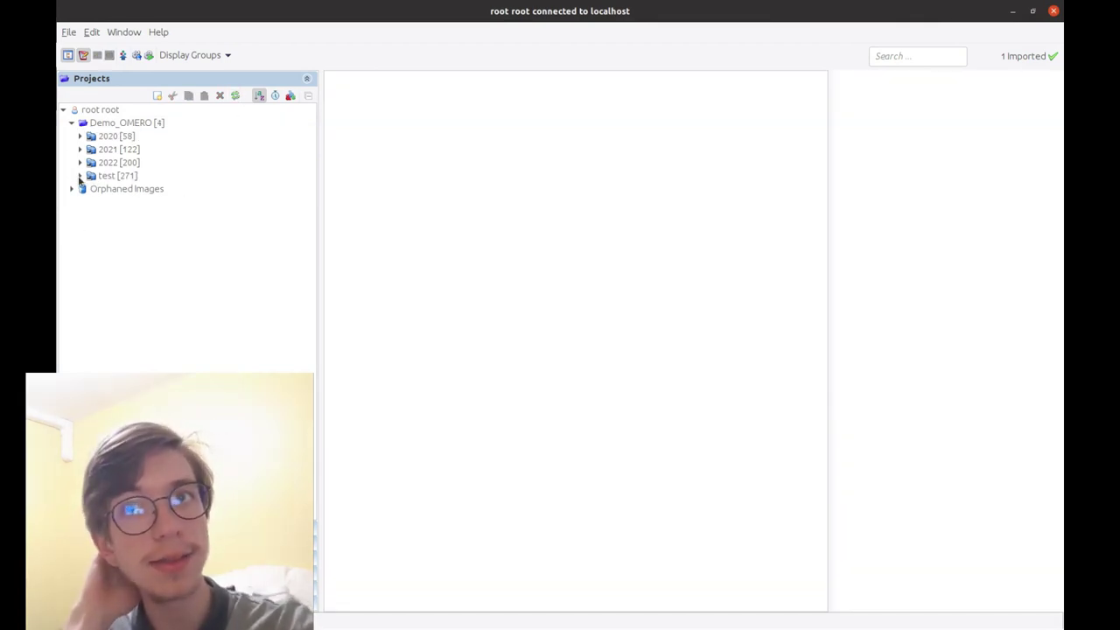
Expand the test dataset, inspect 12_thresholded.png's key-value pairs, and view the images as thumbnails
left_click(79, 176)
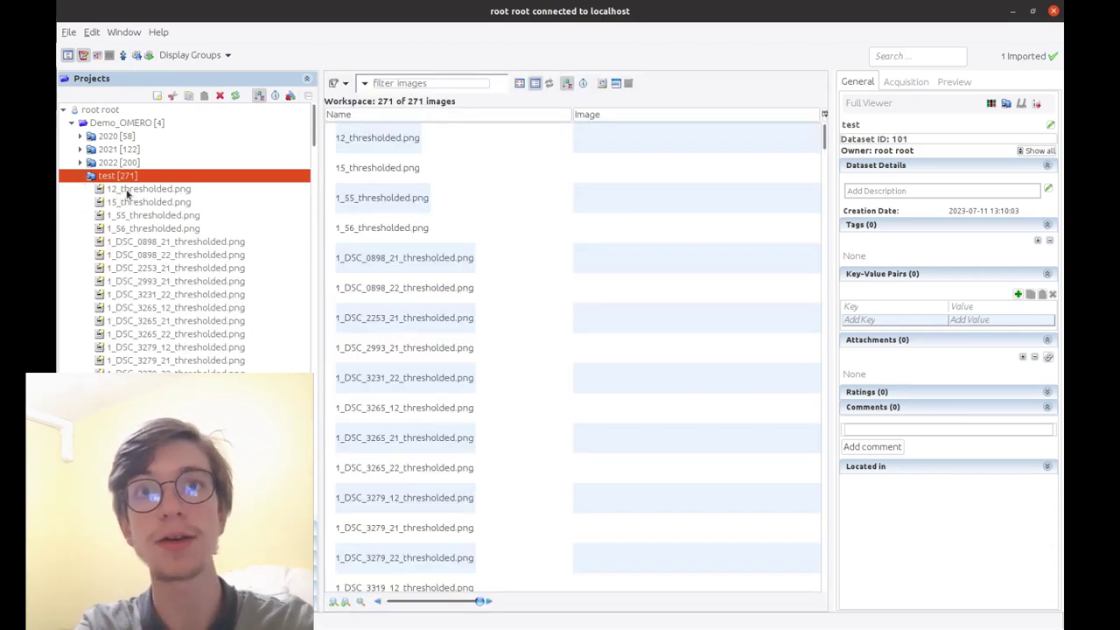
left_click(127, 191)
scroll(146, 229, "down", 1)
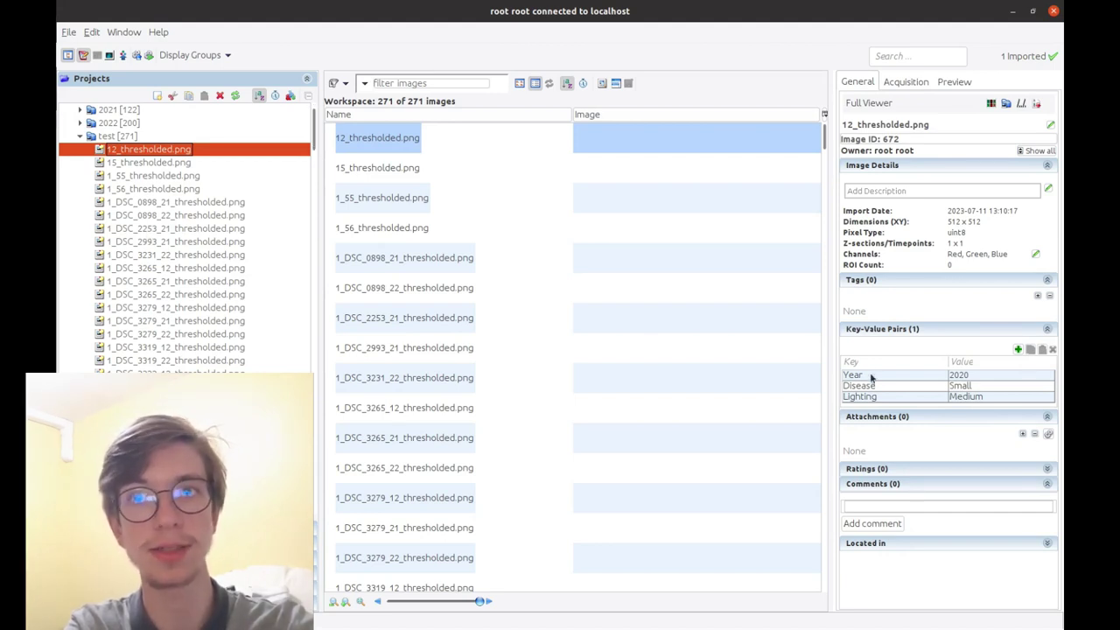
scroll(210, 210, "down", 2)
scroll(210, 210, "up", 1)
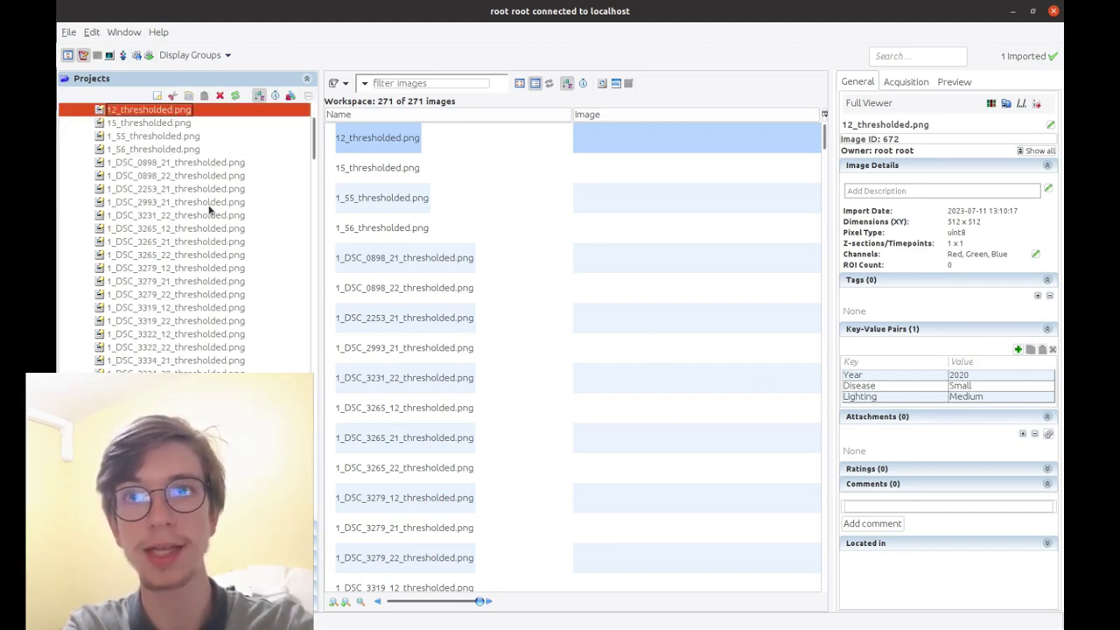
left_click(519, 83)
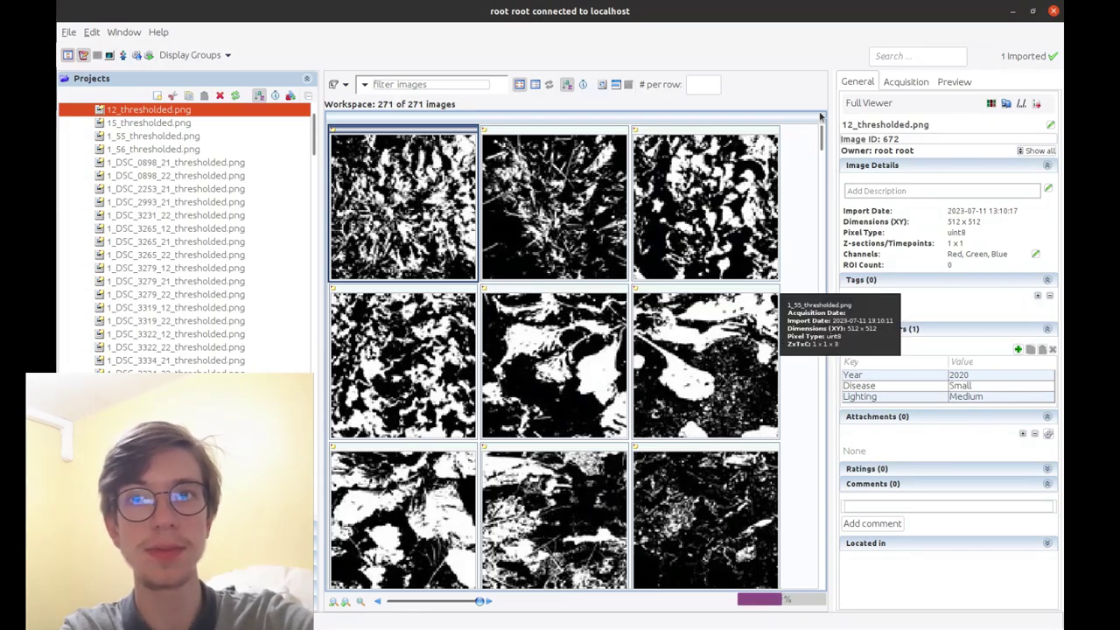
scroll(822, 153, "down", 3)
left_click_drag(822, 153, 827, 195)
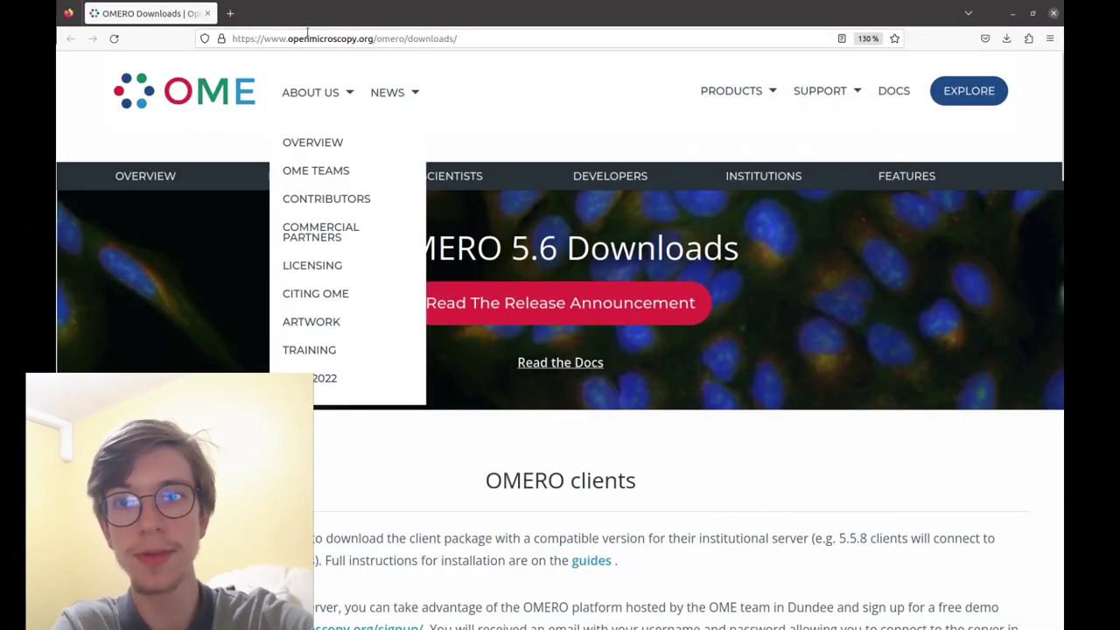
Scroll the OMERO downloads page to the ImageJ/Fiji plugin, then minimise Firefox to reach Fiji
left_click(468, 46)
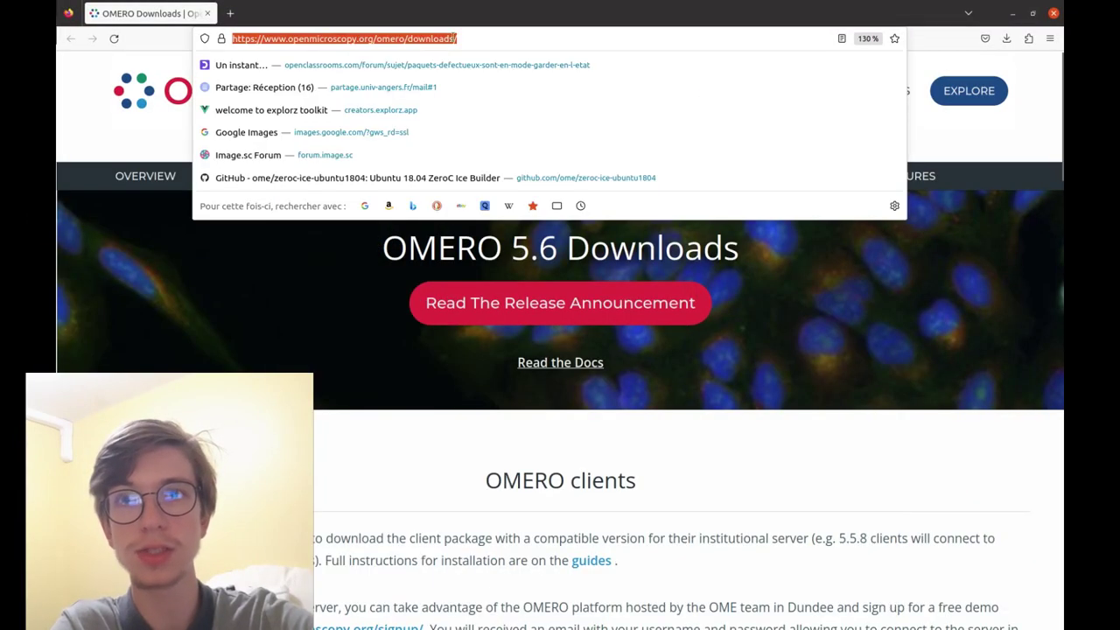
left_click(468, 47)
left_click(427, 472)
scroll(330, 317, "down", 10)
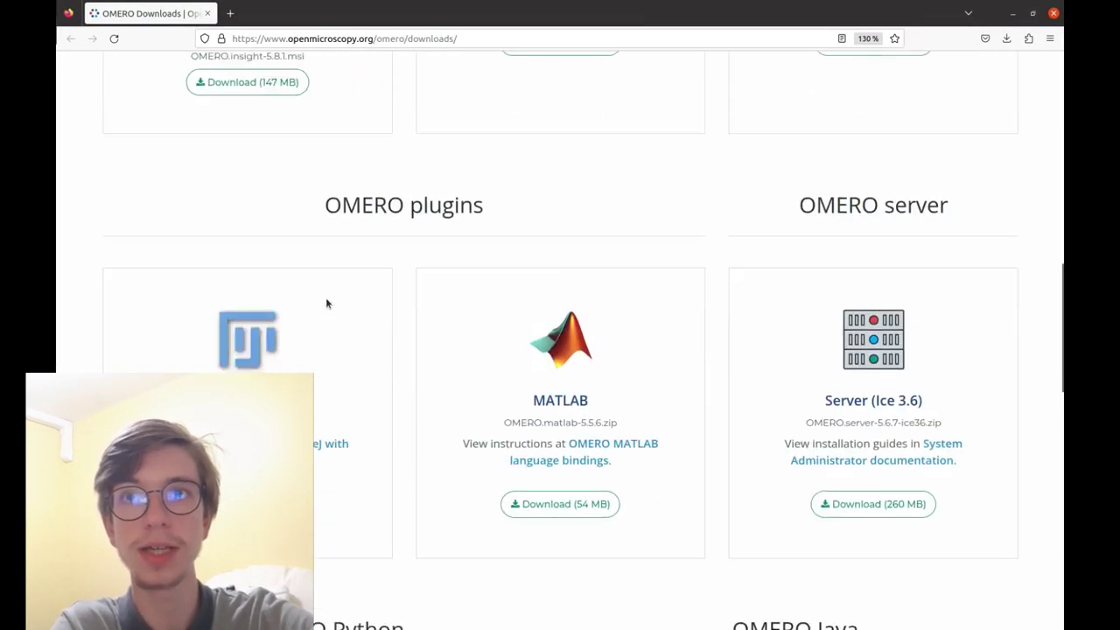
left_click(1012, 13)
left_click(612, 123)
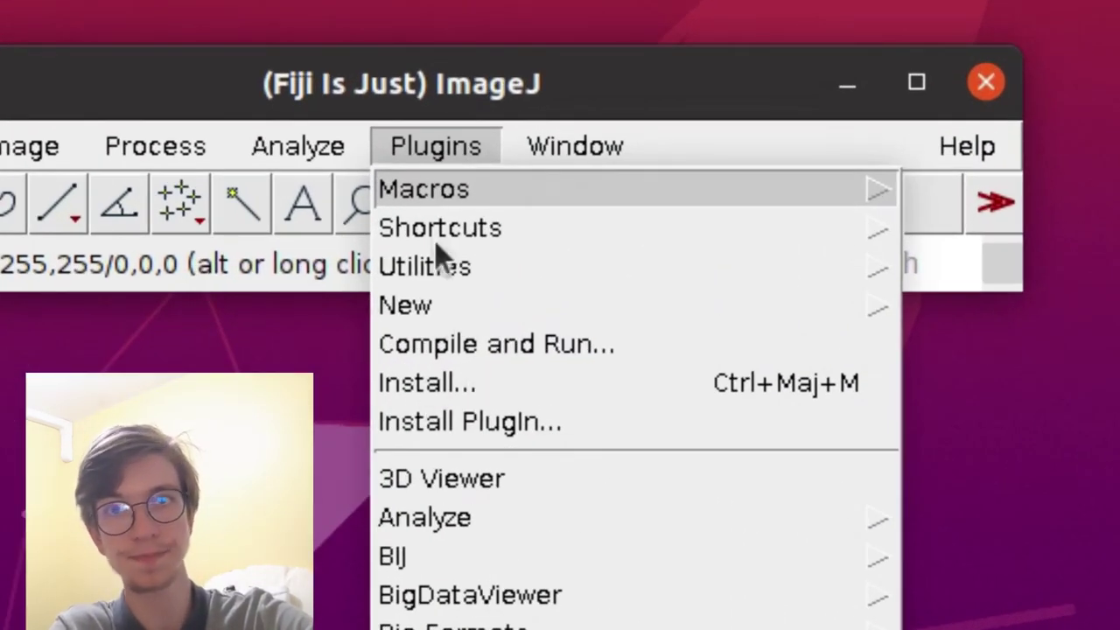
Connect Fiji to the OMERO server via Plugins > OMERO > Connect to OMERO
left_click(404, 145)
left_click(434, 147)
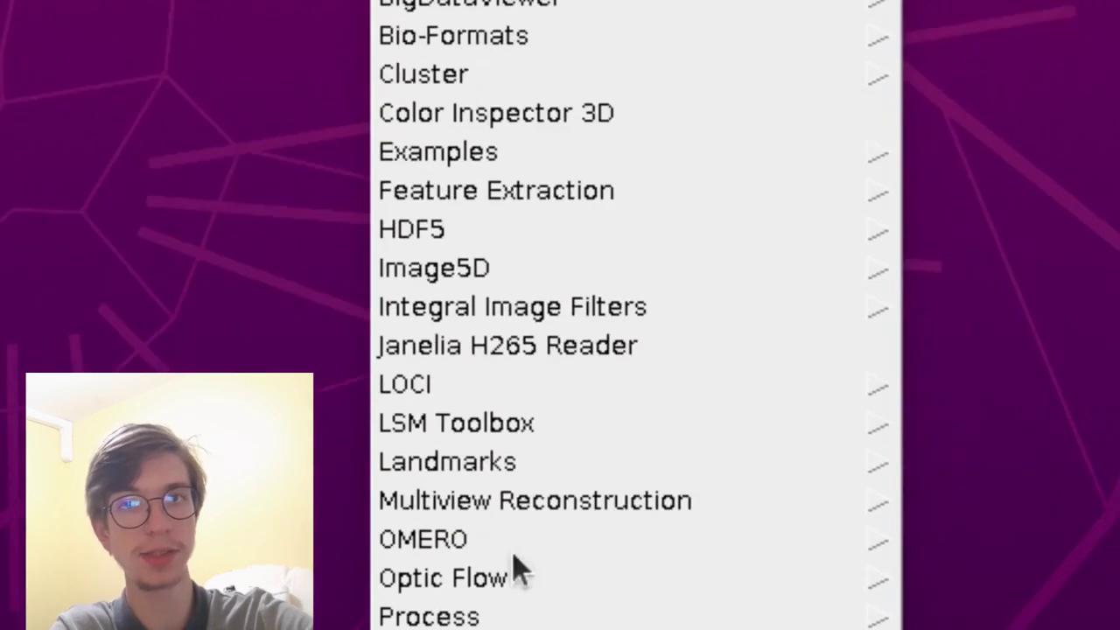
mouse_move(458, 306)
left_click(929, 306)
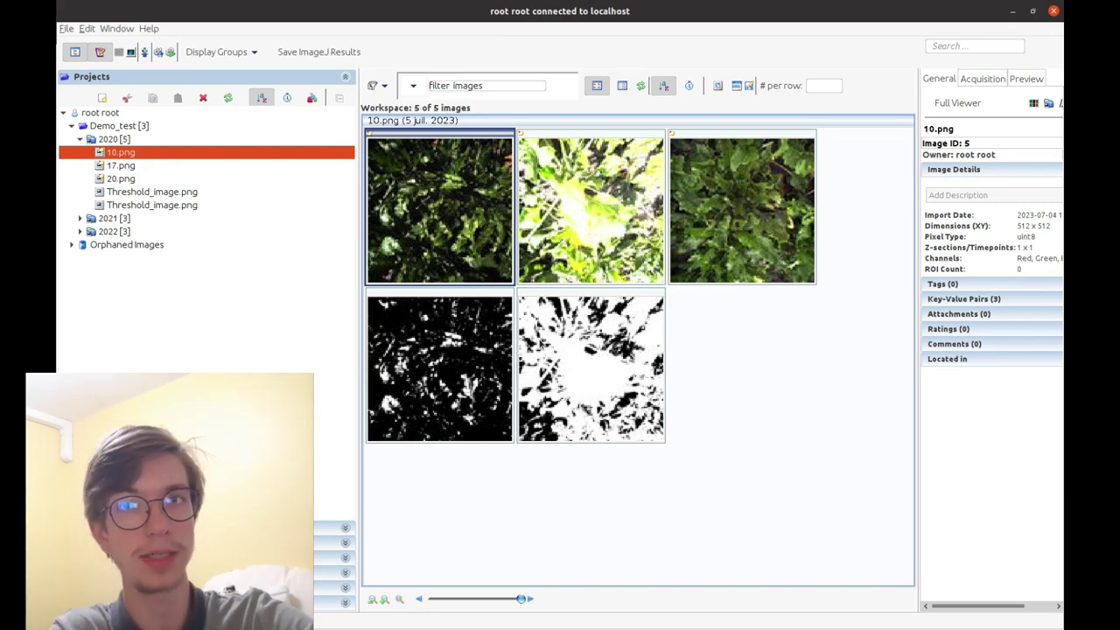
Open 10.png in Fiji, keeping Split channels on in the Bio-Formats import options
double_click(449, 200)
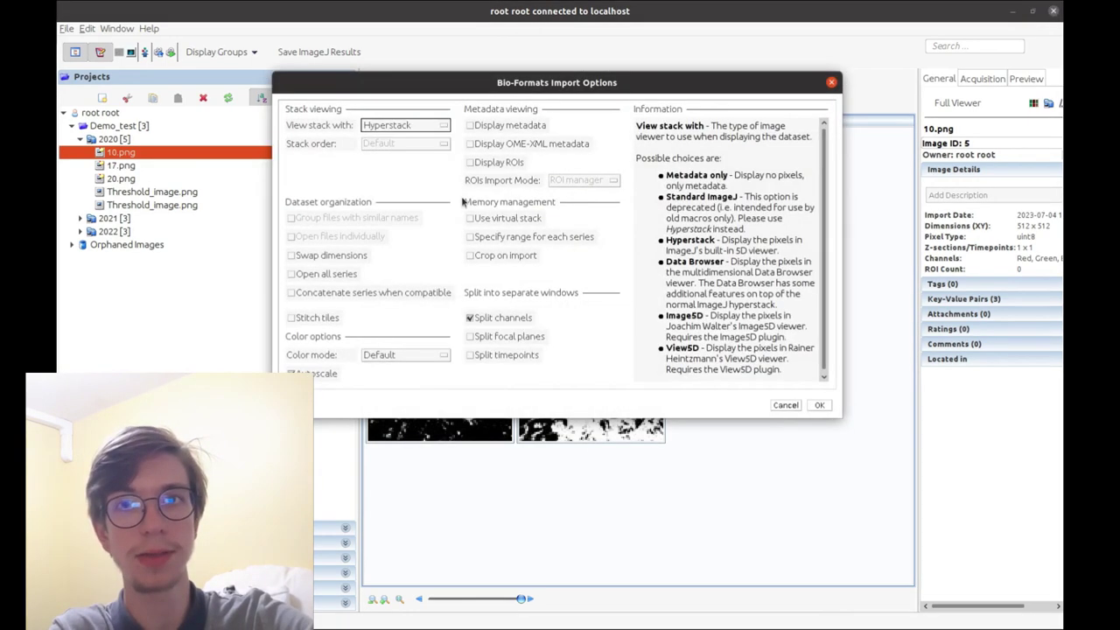
left_click(471, 320)
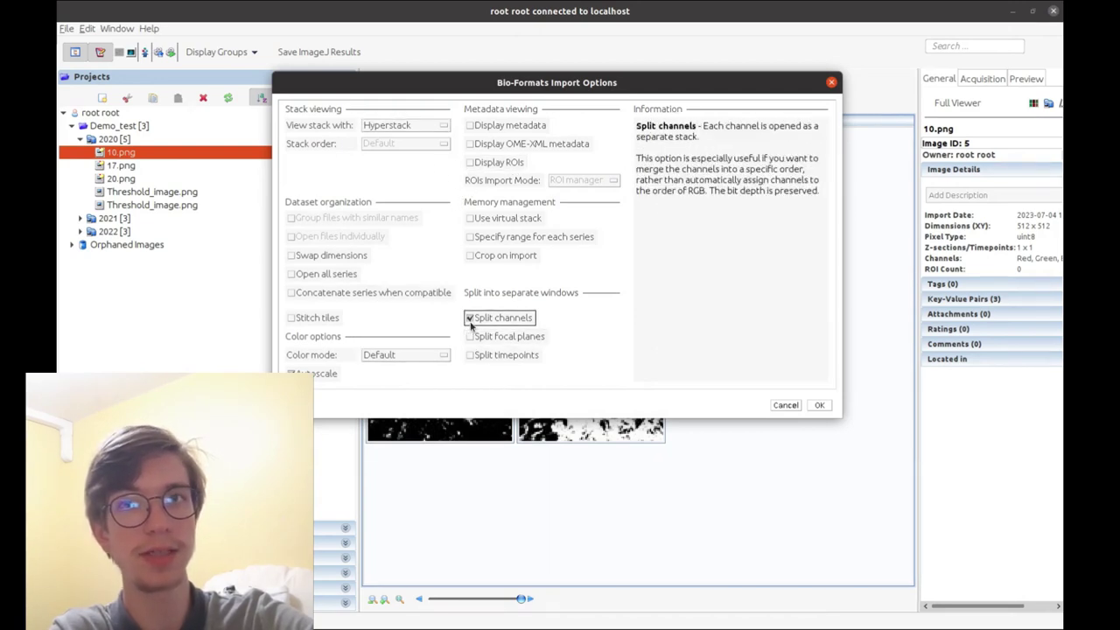
left_click(535, 356)
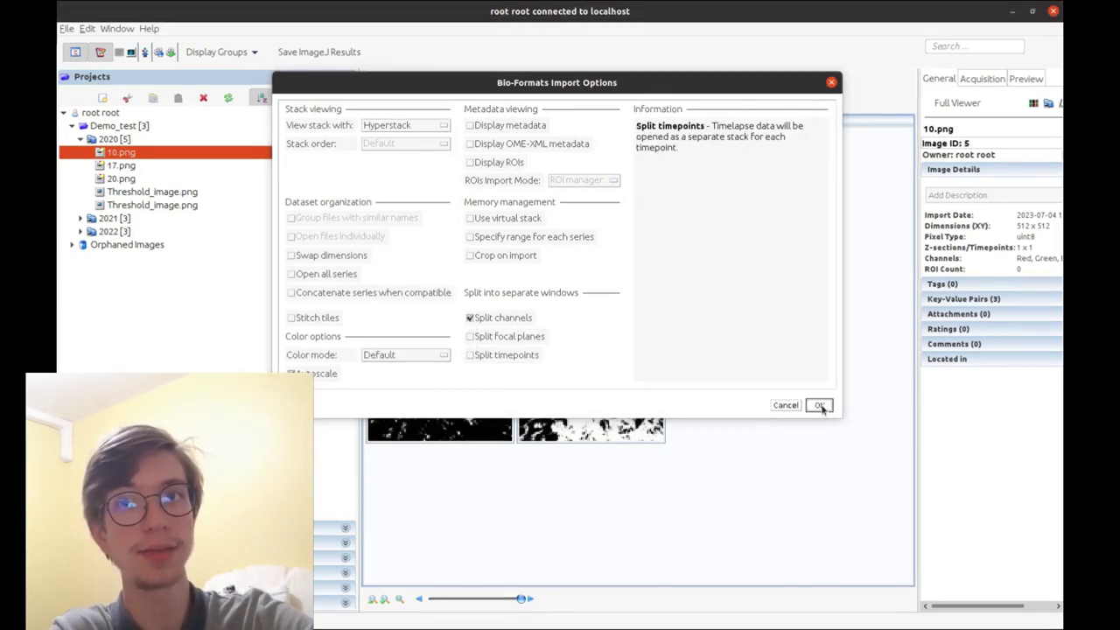
left_click(819, 405)
Arrange the 10.png C=0, C=1 and C=2 channel windows so all are visible
left_click(1011, 11)
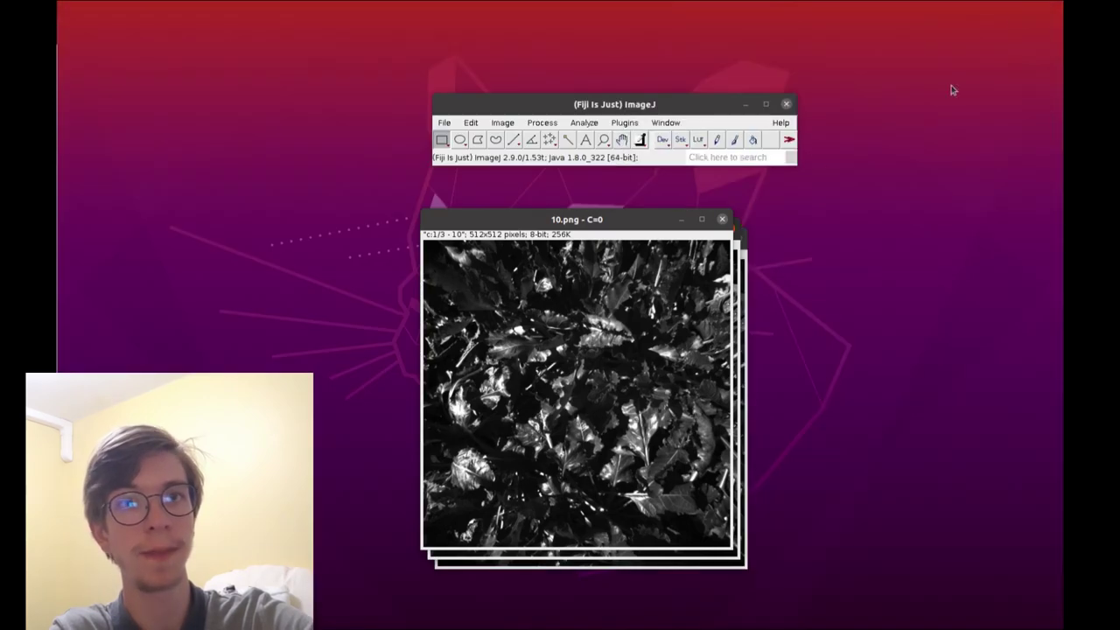
left_click_drag(610, 224, 366, 255)
left_click_drag(611, 229, 516, 308)
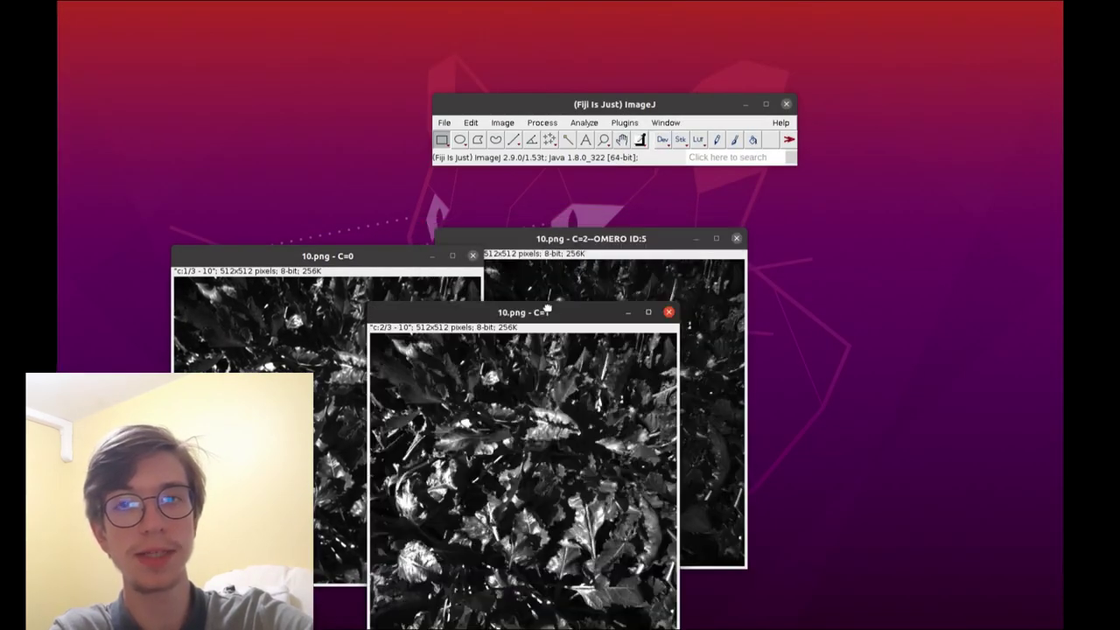
Merge the channels with C=0 as red, C=1 as green, C=2 as blue, creating a composite
left_click(426, 90)
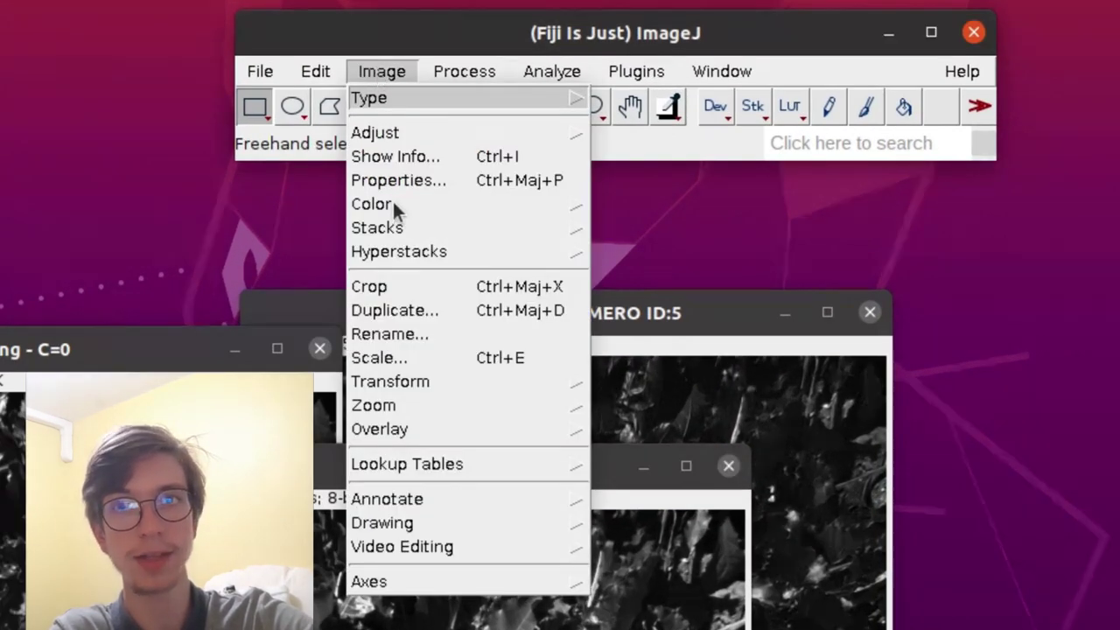
mouse_move(463, 217)
left_click(655, 230)
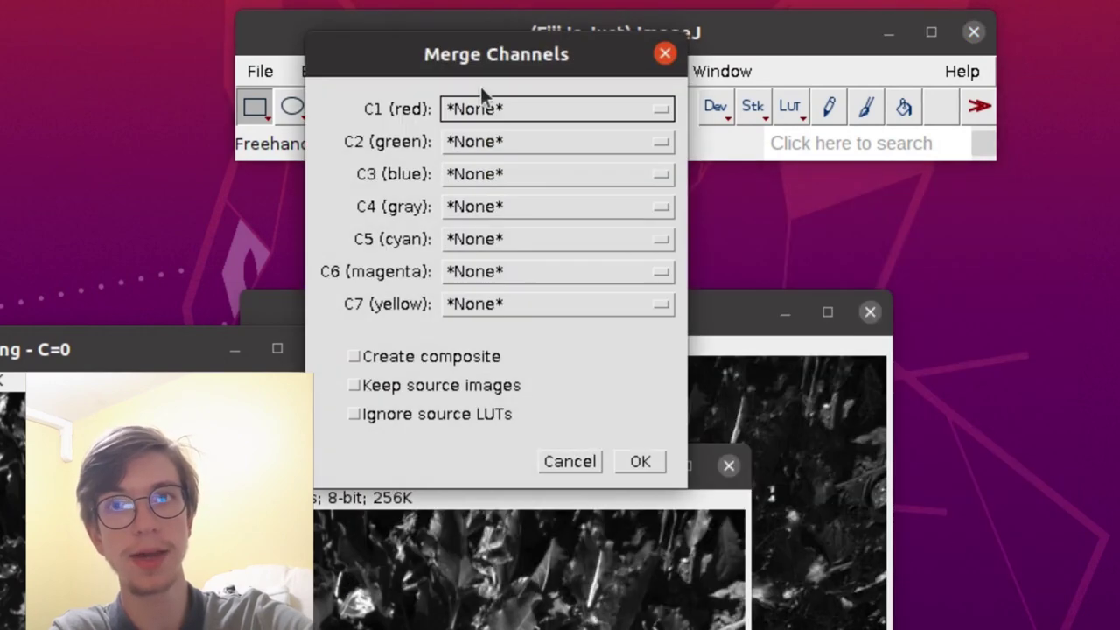
left_click(486, 109)
left_click(495, 136)
left_click(500, 142)
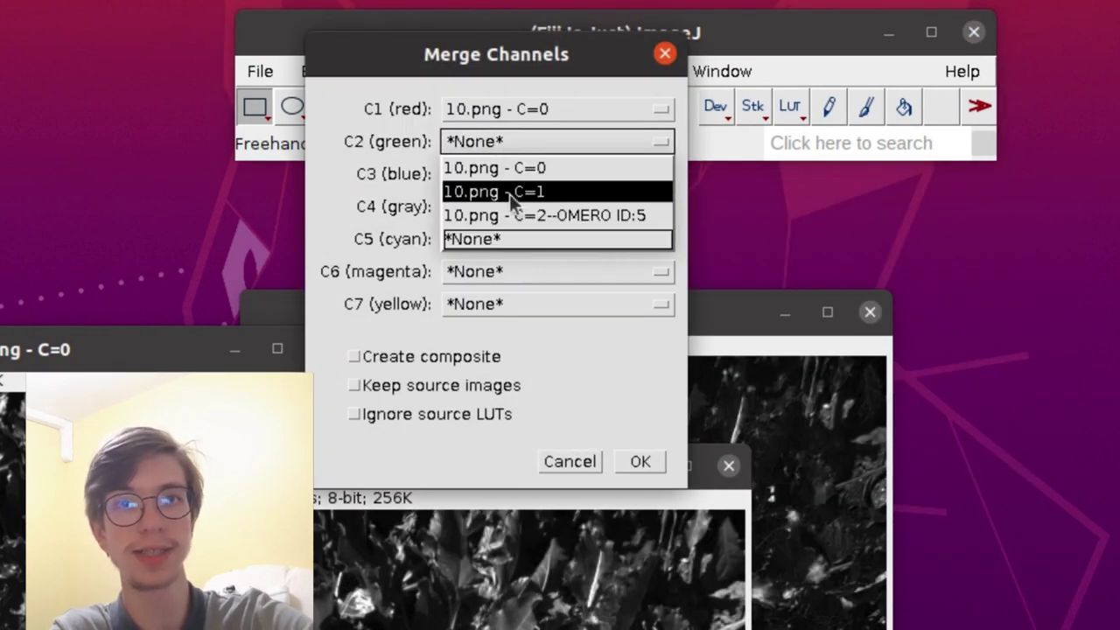
left_click(511, 190)
left_click(504, 173)
left_click(514, 248)
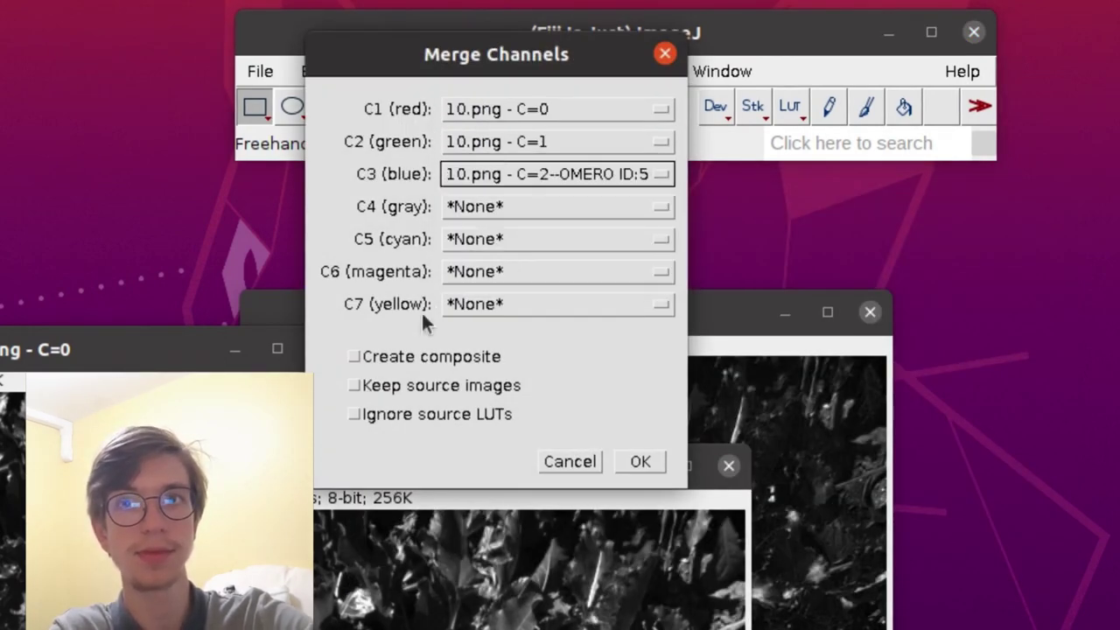
left_click(354, 357)
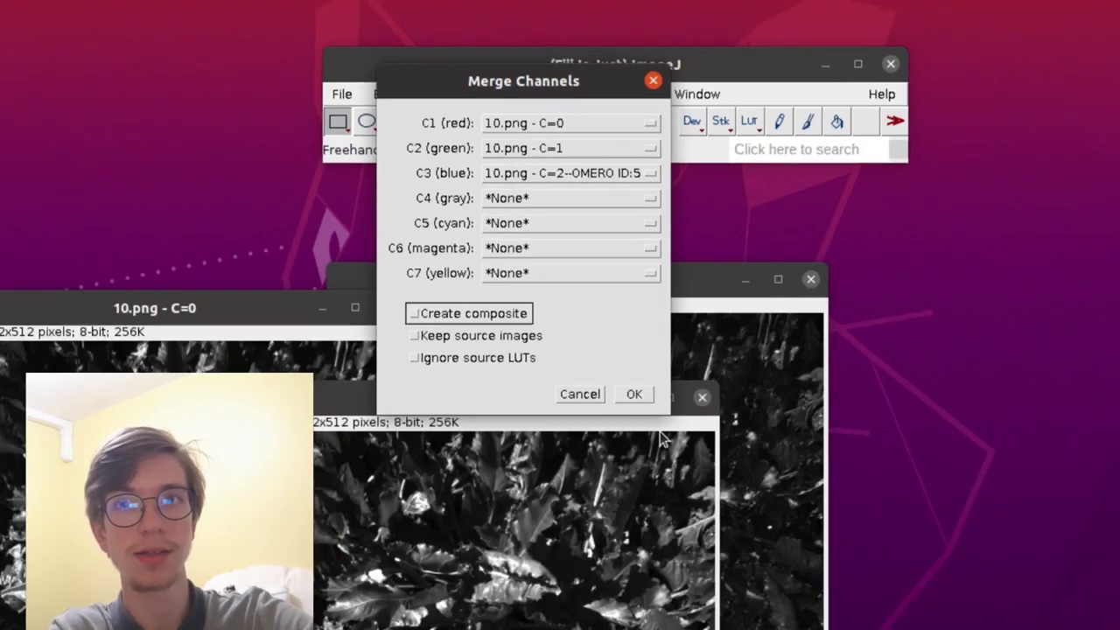
left_click(640, 461)
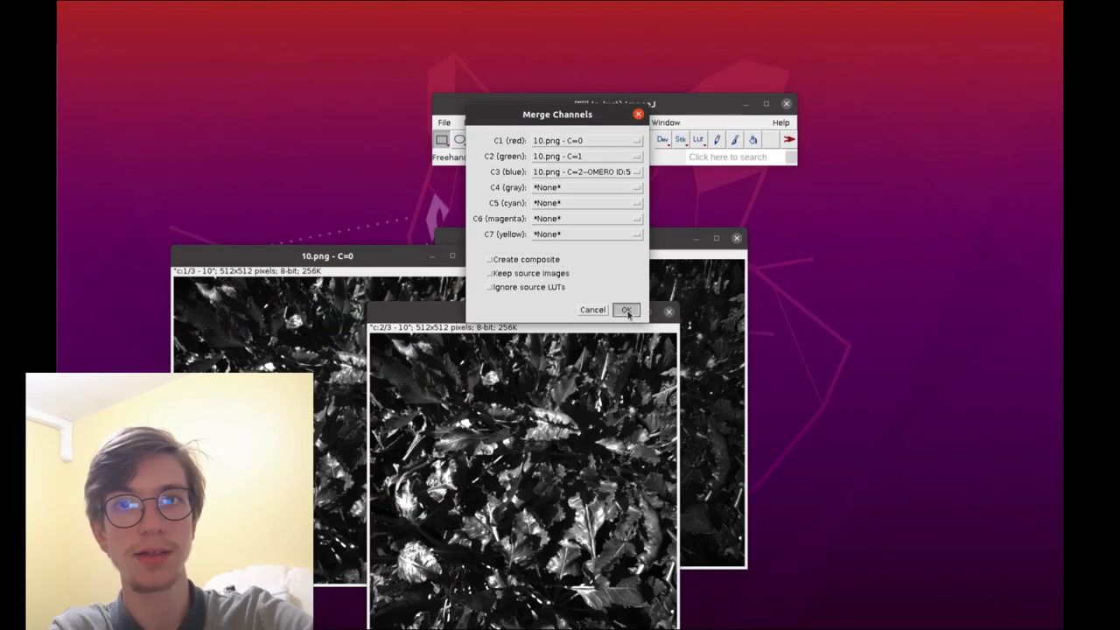
Convert the merged RGB image of 10.png to 8-bit grayscale
left_click_drag(565, 248, 532, 226)
left_click(357, 90)
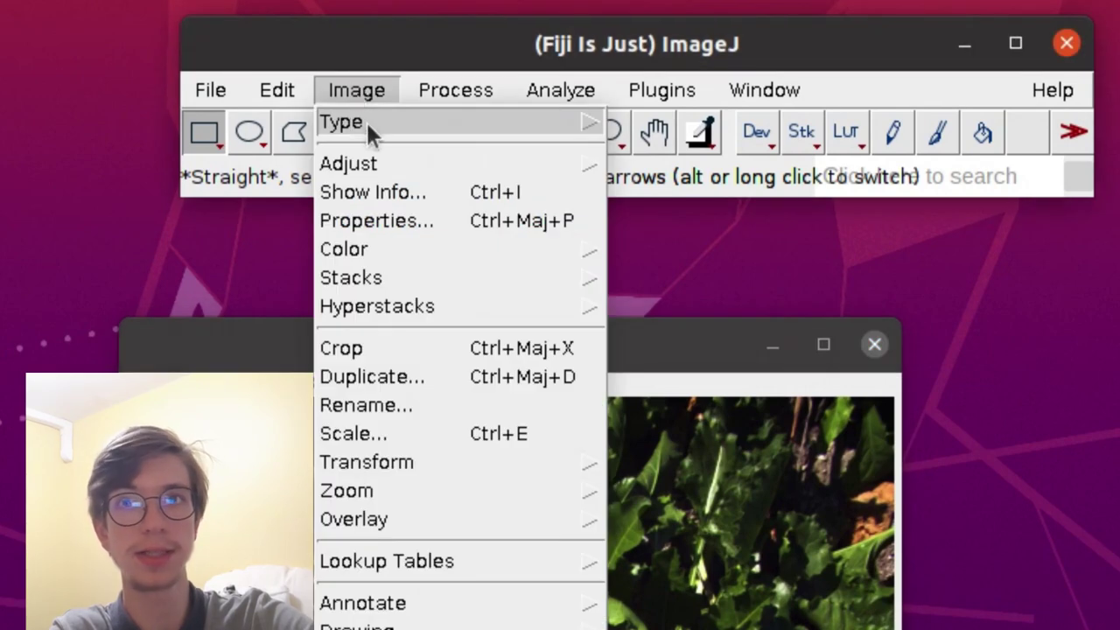
mouse_move(365, 120)
left_click(616, 122)
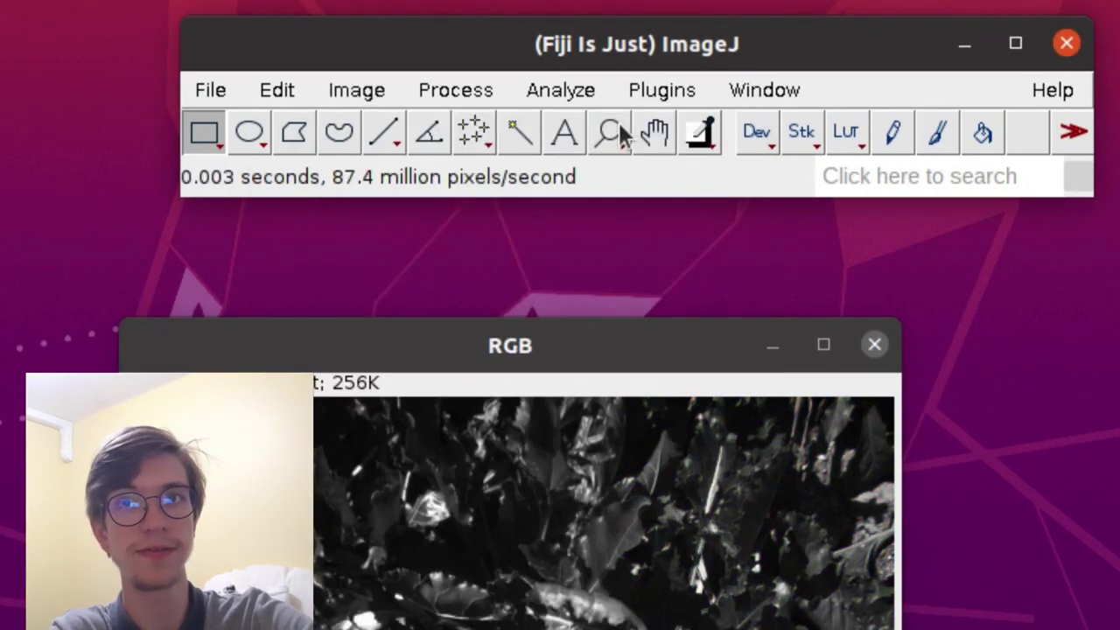
Threshold the image to black and white with limits 34 to 255 and apply it
left_click(359, 92)
mouse_move(350, 166)
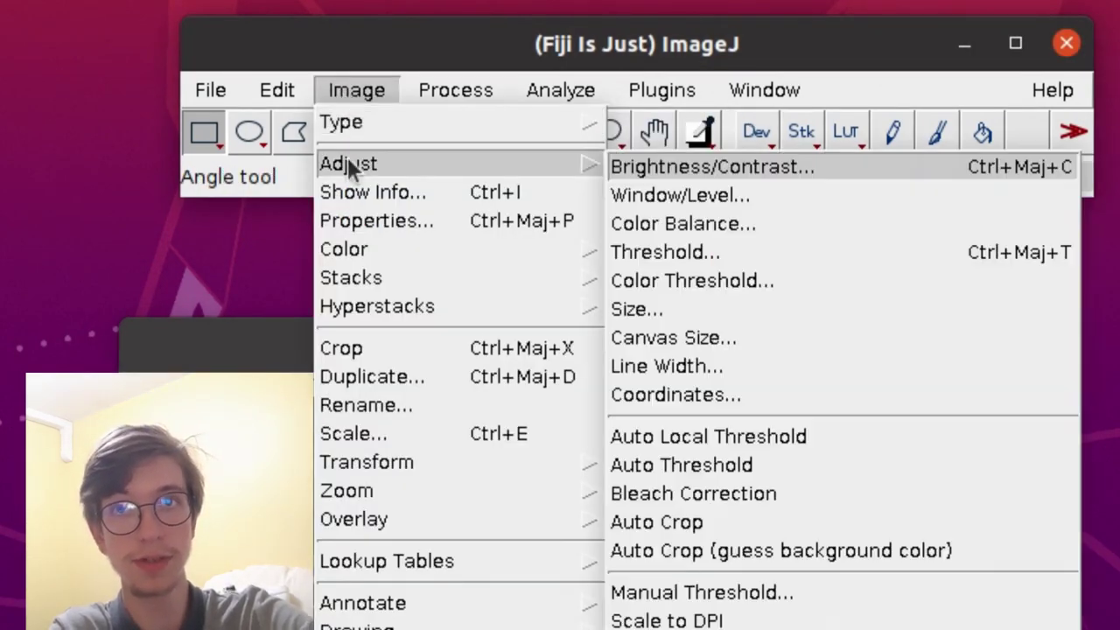
left_click(657, 250)
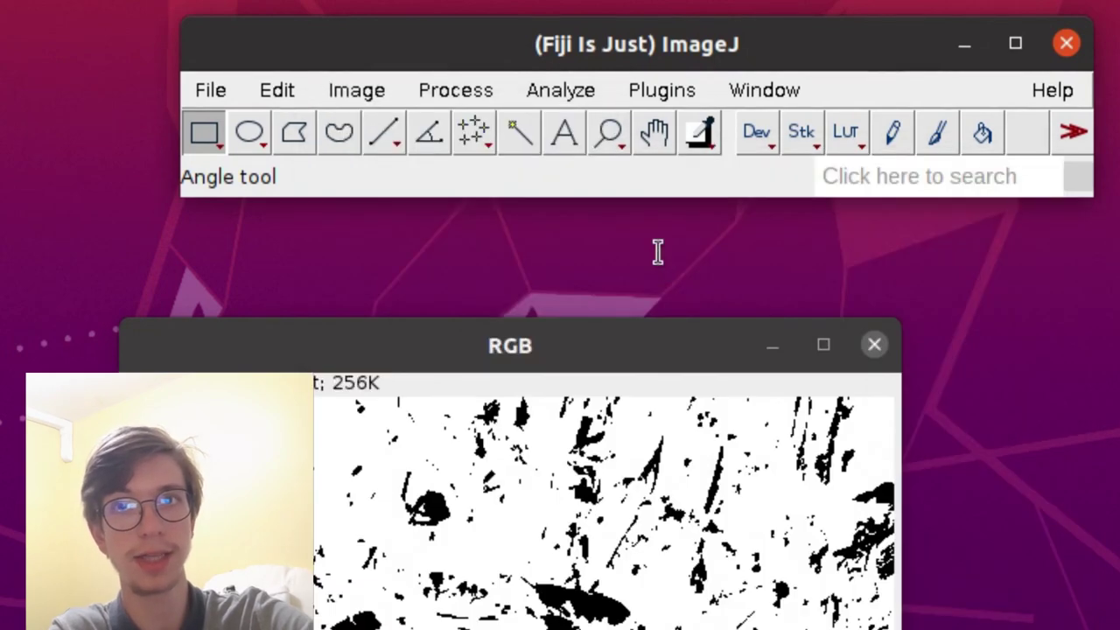
left_click_drag(446, 275, 626, 275)
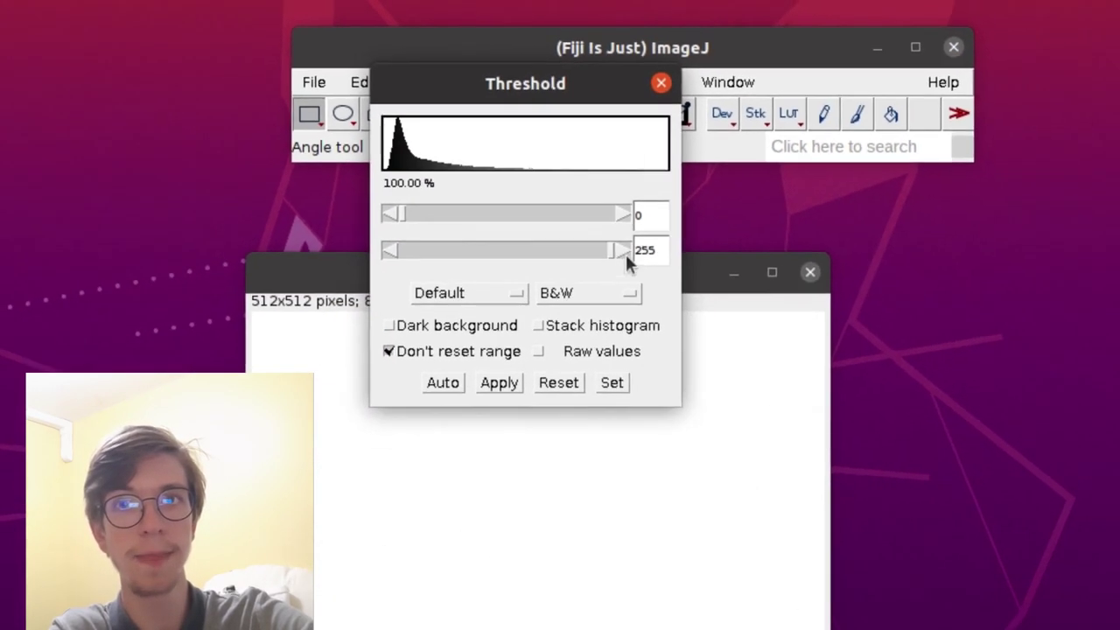
left_click_drag(373, 233, 397, 233)
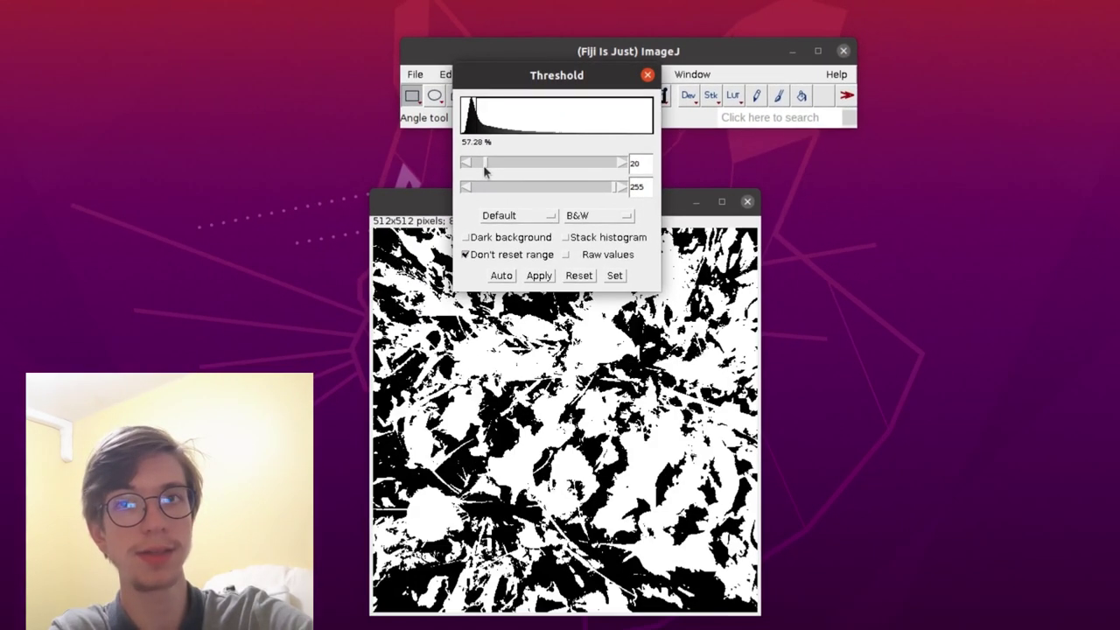
left_click_drag(484, 167, 491, 165)
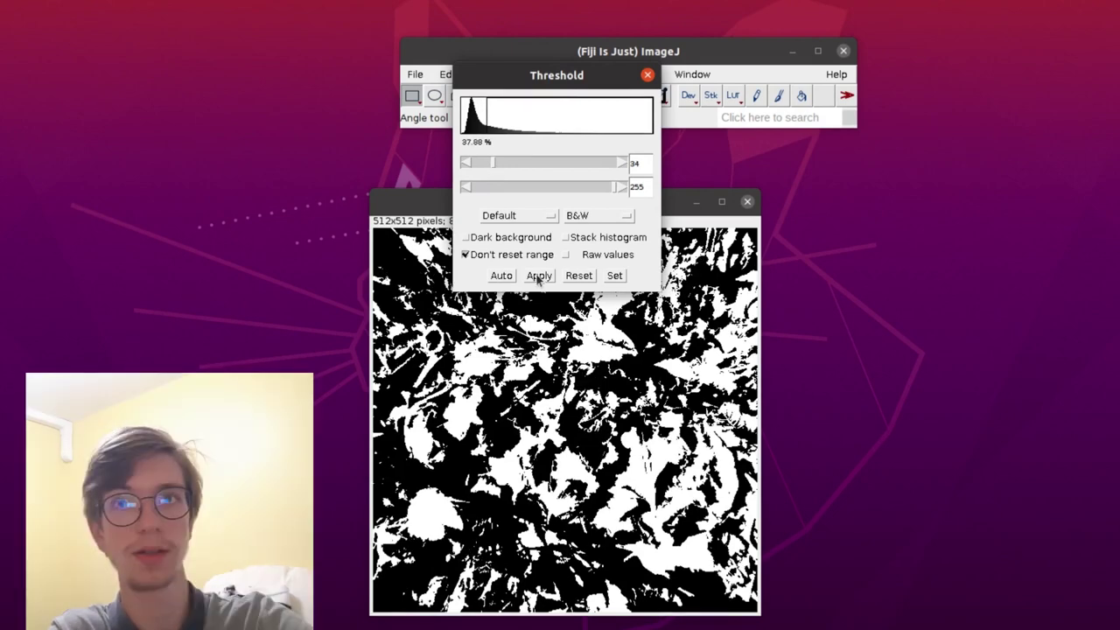
left_click(539, 277)
left_click(647, 76)
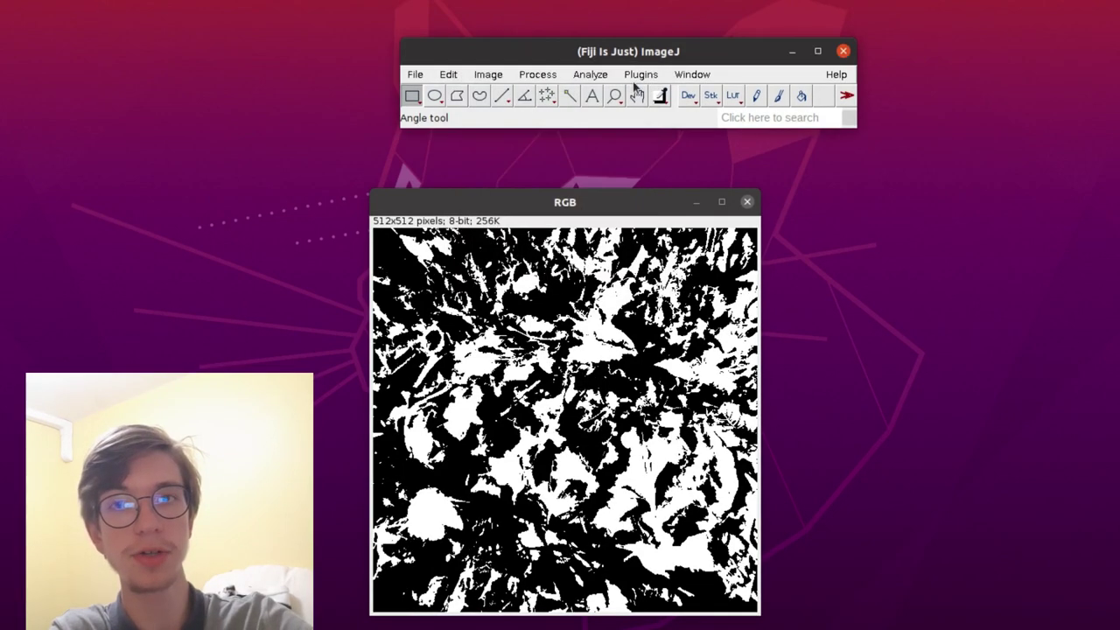
left_click(639, 75)
Review the Project and Dataset choices in OMERO's Import Data window without changing them
mouse_move(632, 438)
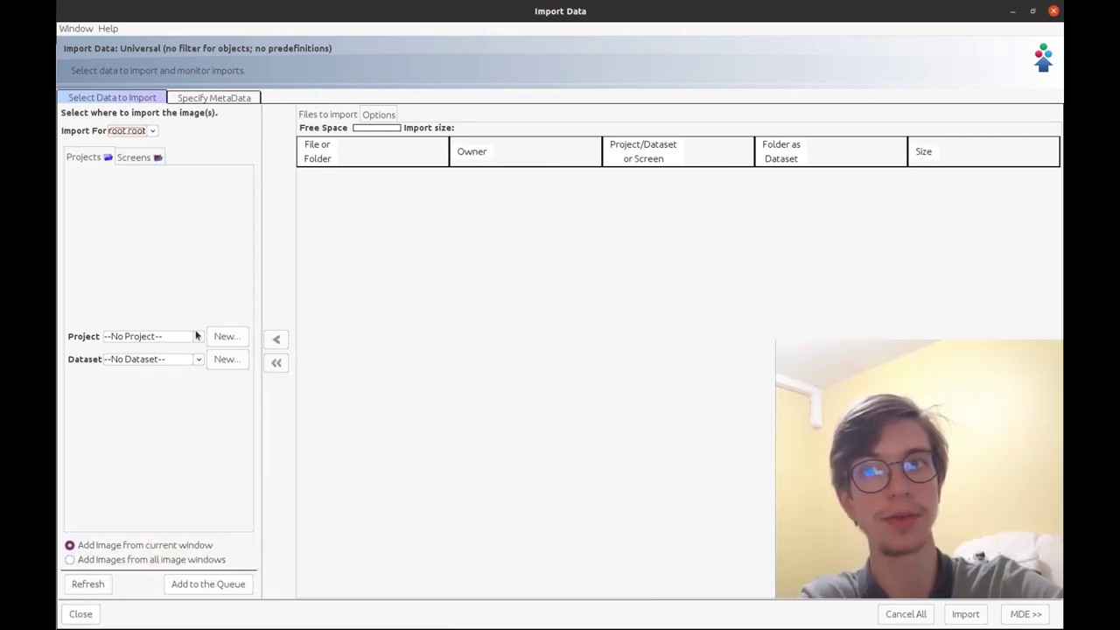
left_click(195, 336)
left_click(184, 387)
left_click(178, 359)
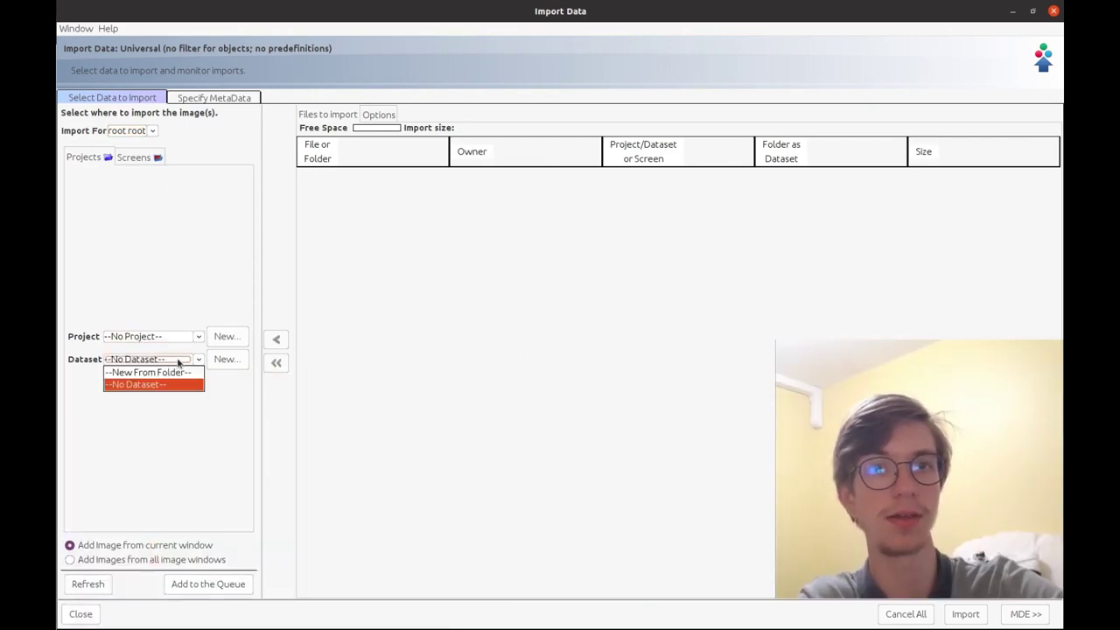
left_click(190, 422)
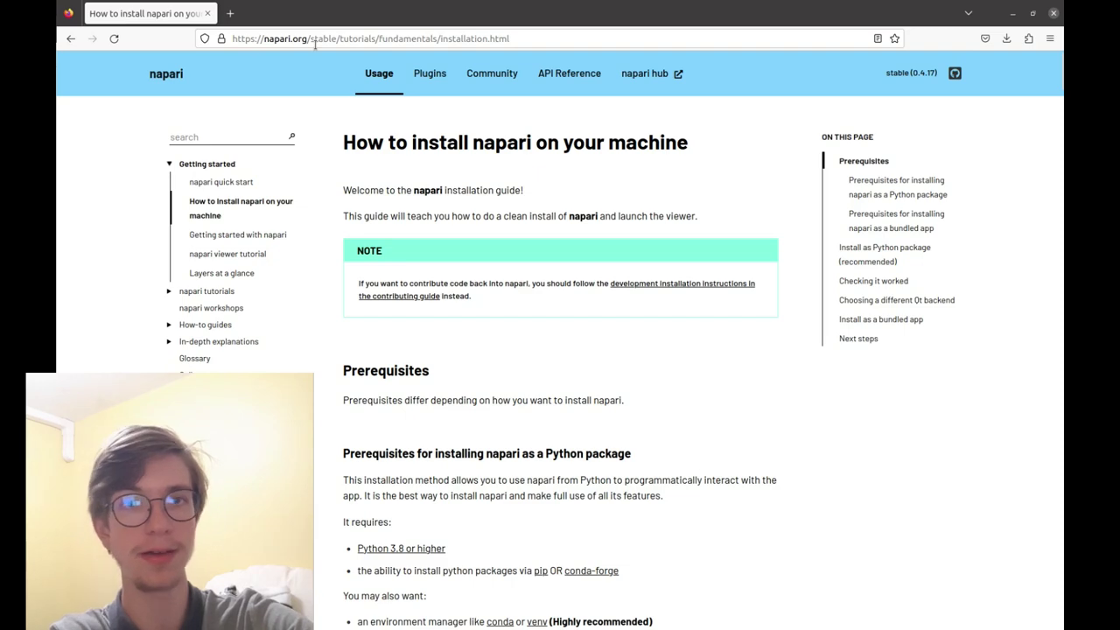
Scroll through napari's pip install instructions, then bring the empty napari viewer forward
left_click(314, 41)
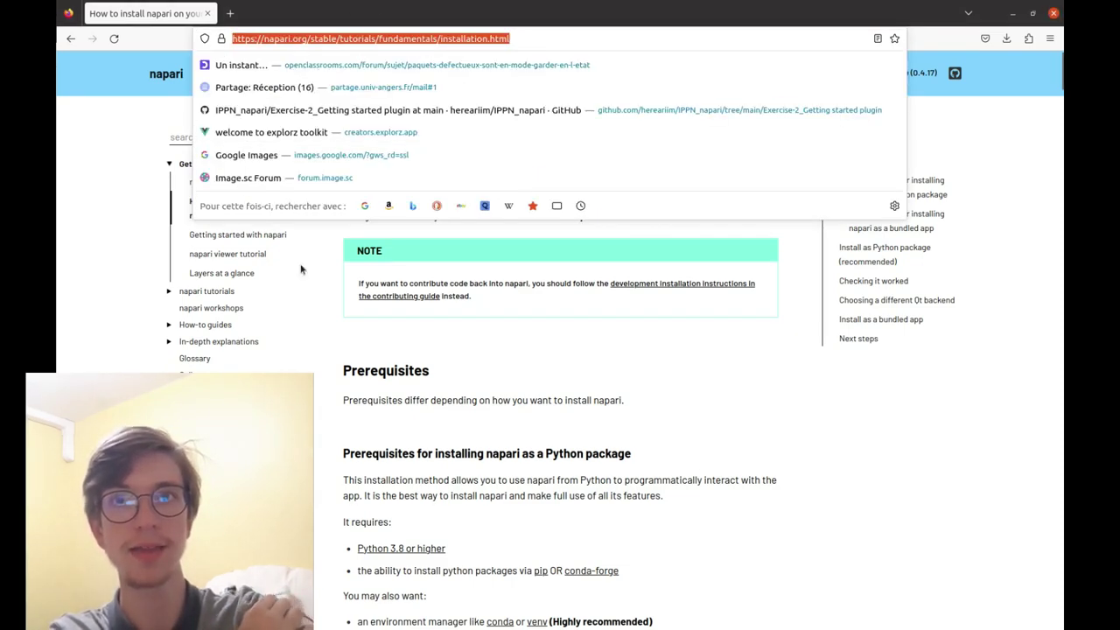
left_click(372, 391)
scroll(442, 242, "down", 10)
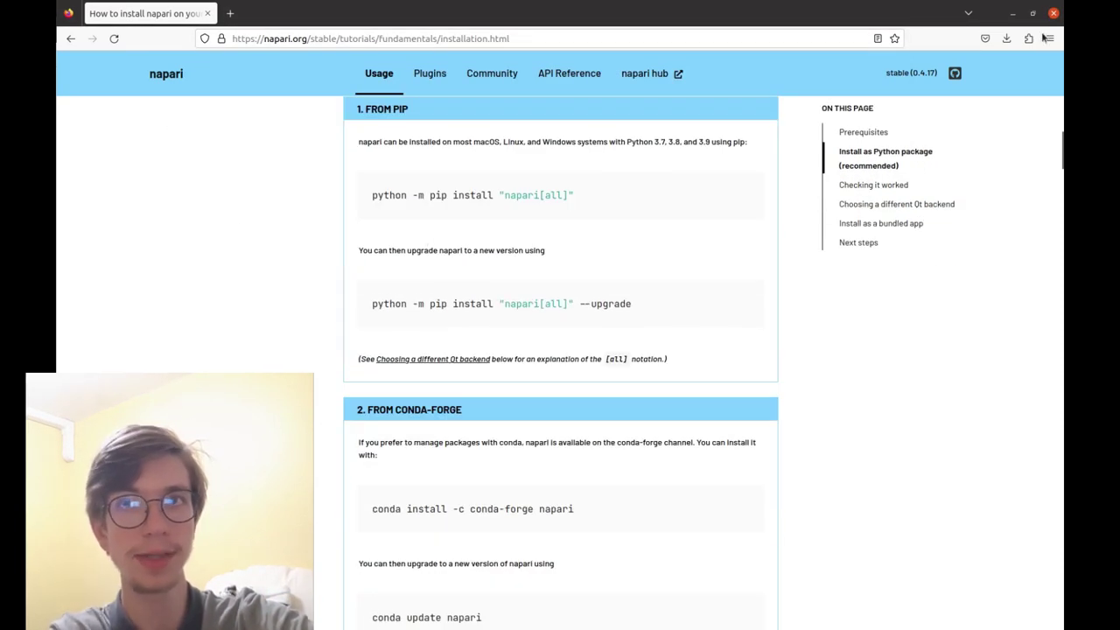
left_click(1010, 13)
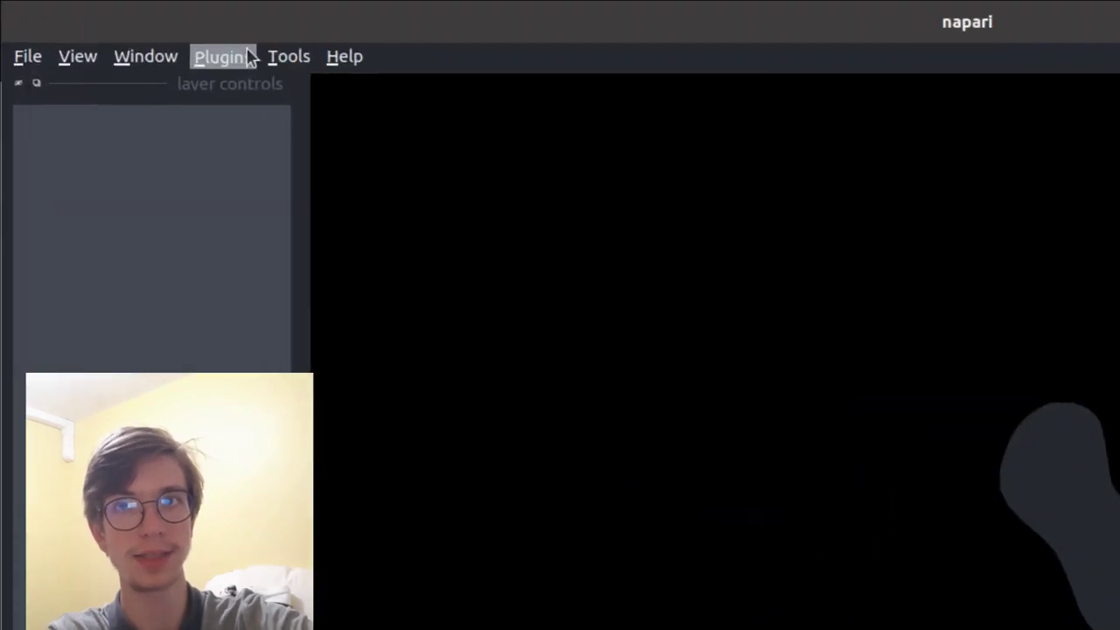
left_click(179, 29)
left_click(191, 43)
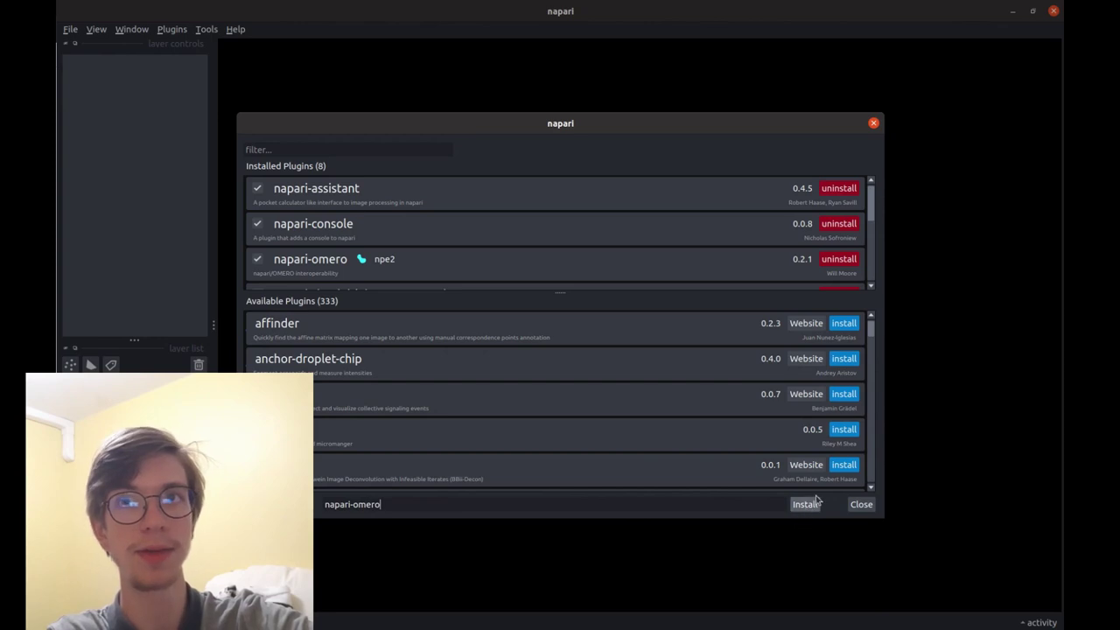
left_click(872, 125)
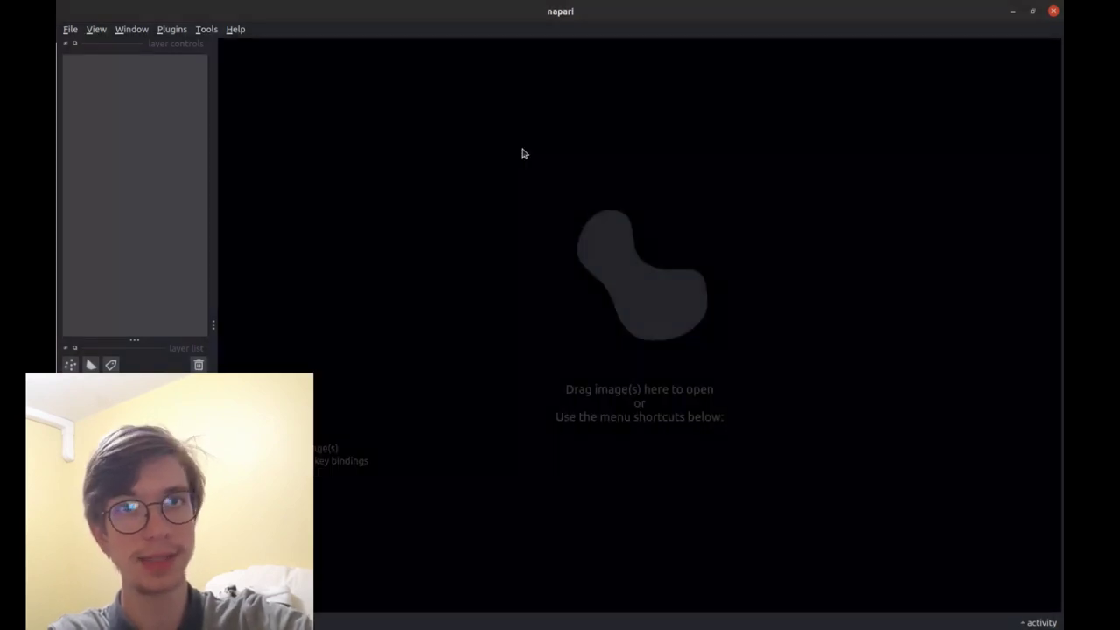
Load 1_DSC_0898_21.png from the 2021 dataset into the viewer through the OMERO Browser plugin
left_click(180, 32)
left_click(184, 73)
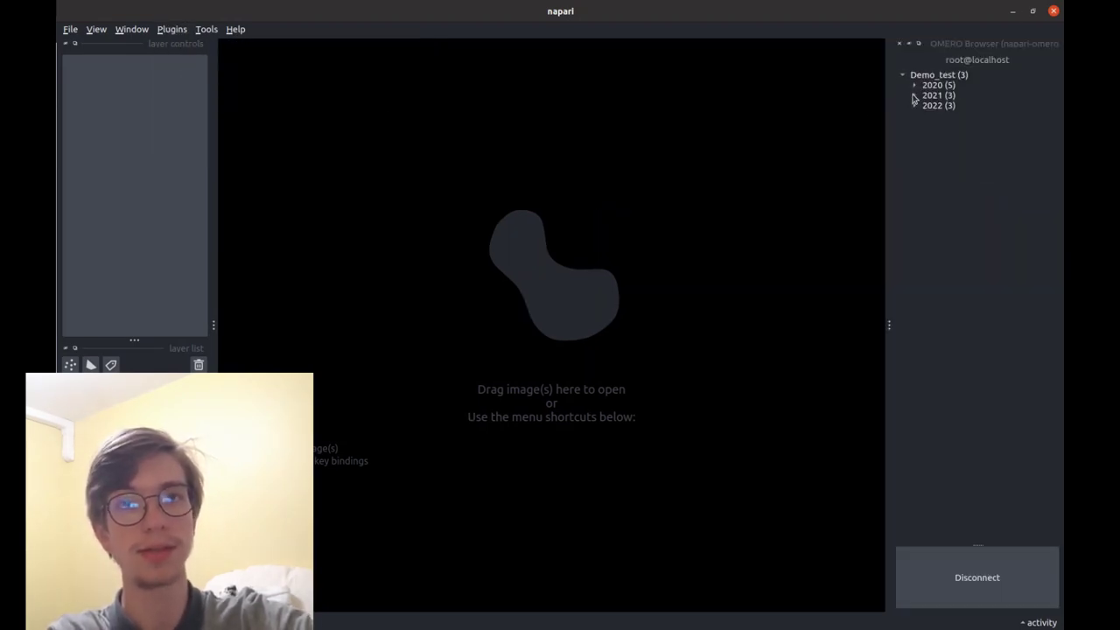
left_click(915, 95)
left_click(940, 106)
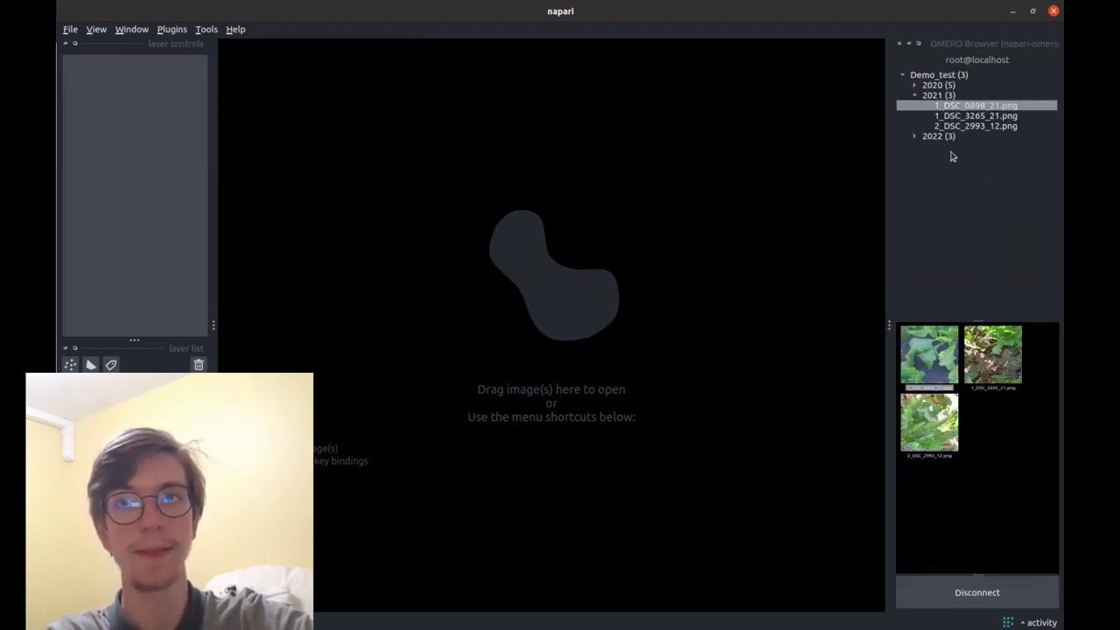
left_click(936, 354)
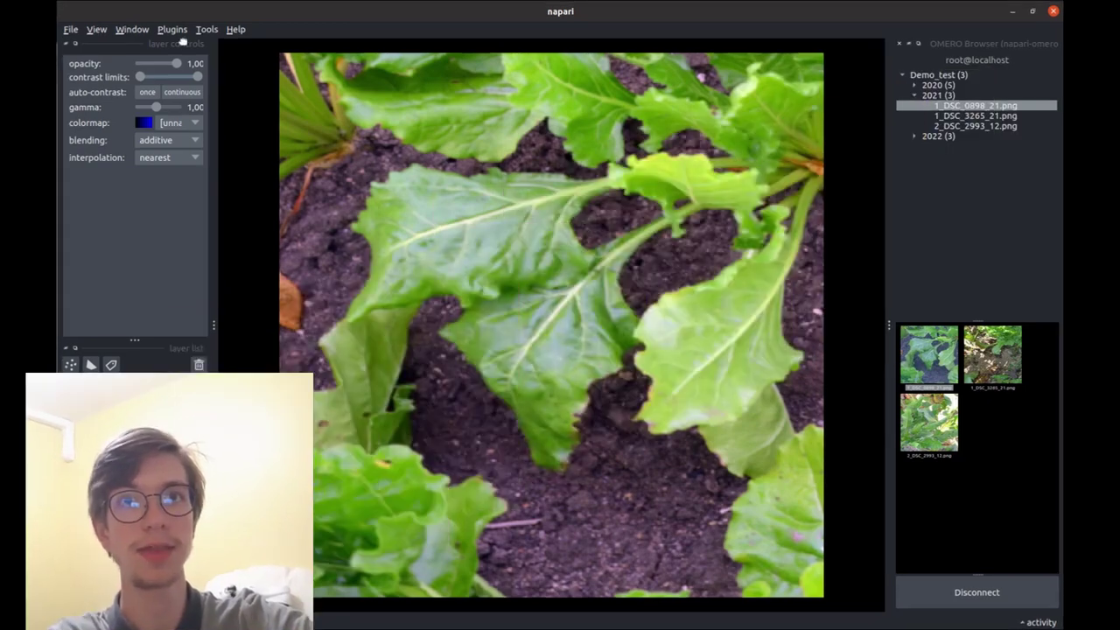
Run an Otsu threshold on the Blue (data) layer to create a leaf labels mask
left_click(206, 28)
mouse_move(261, 180)
left_click(642, 569)
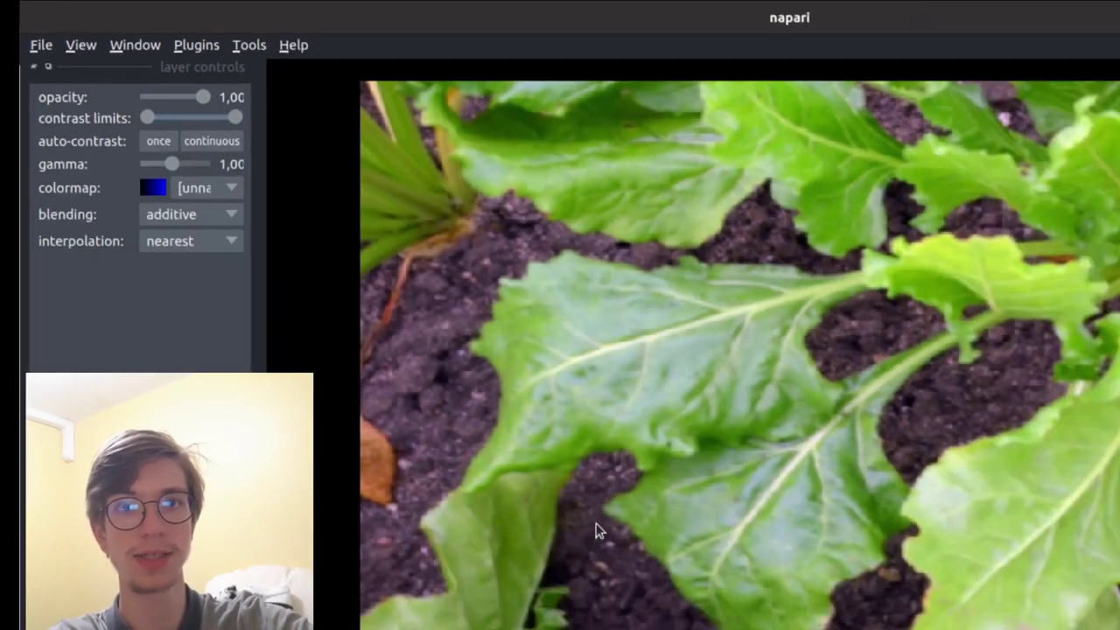
left_click(962, 269)
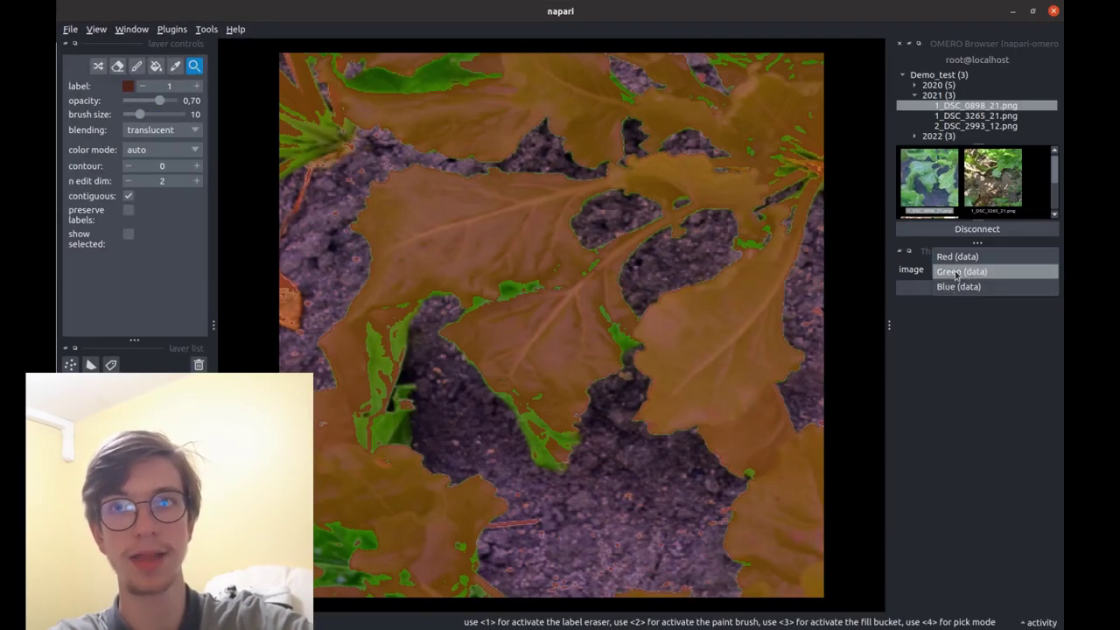
left_click(958, 286)
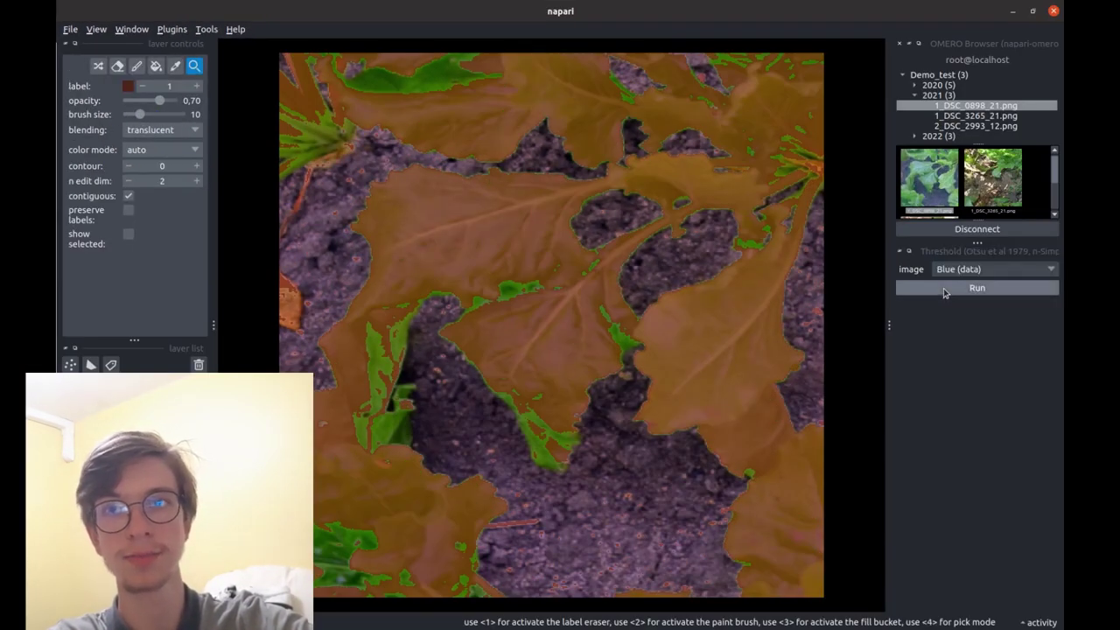
left_click(947, 288)
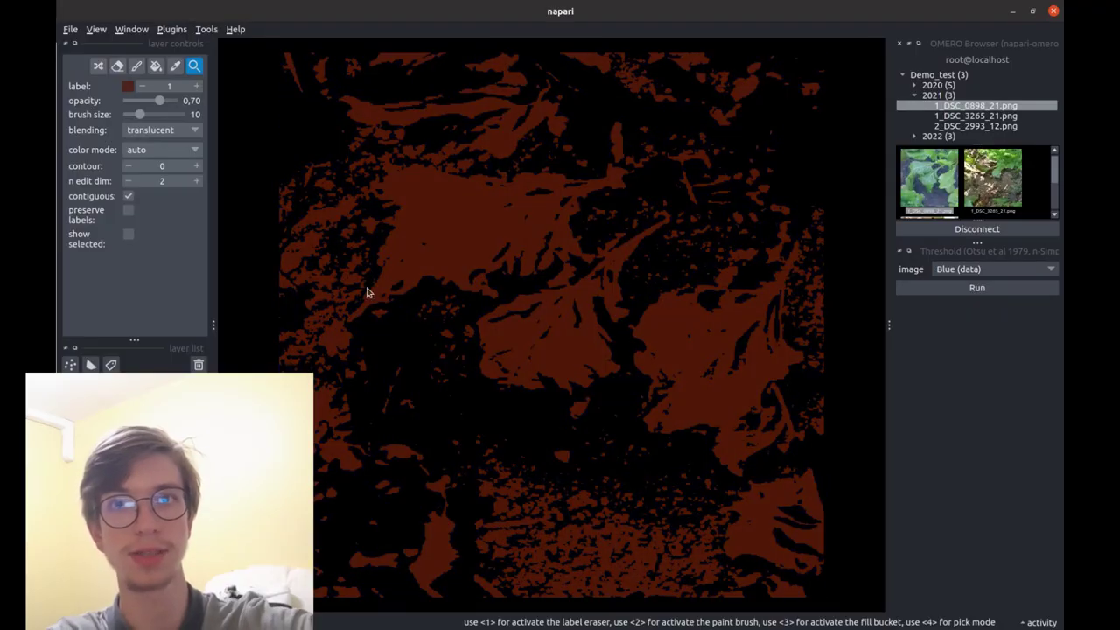